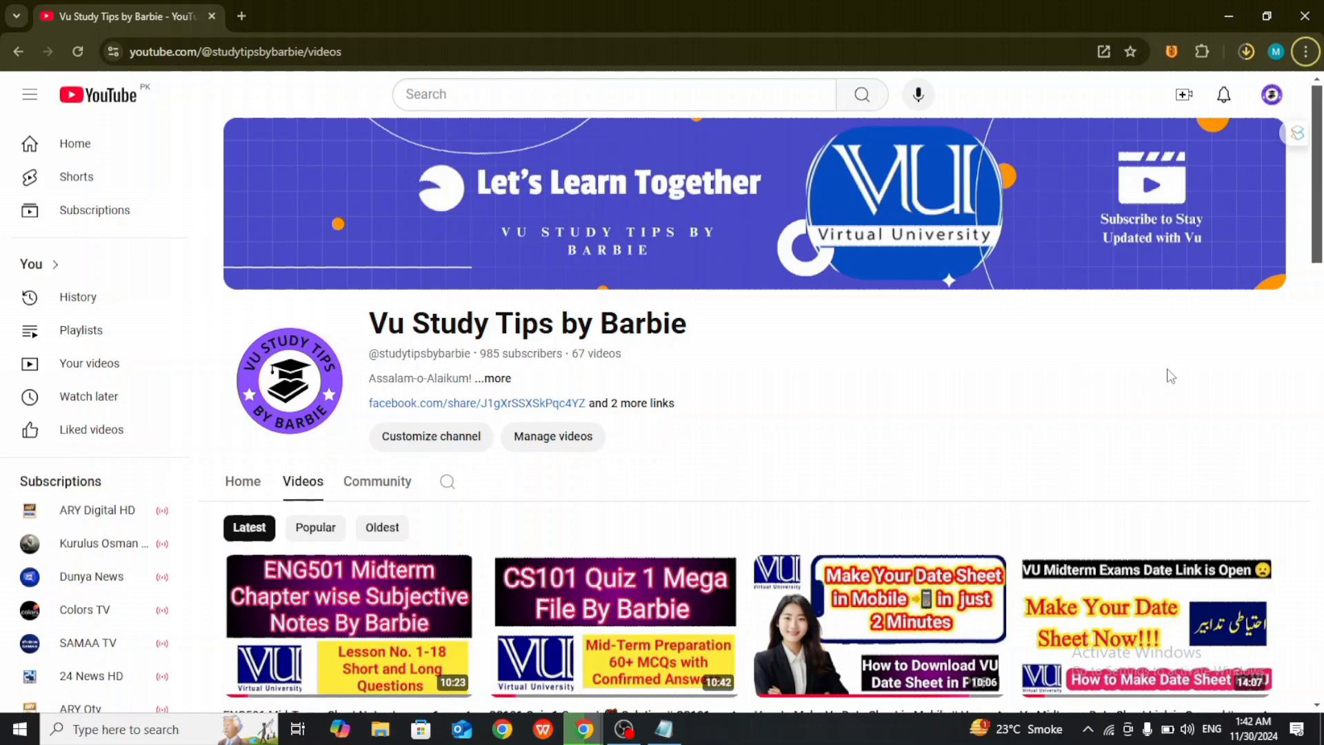
Switch to Notepad and review the notes on the questionnaire, survey form and data collection, and the research topic on L1 and L2 motivation.
{"action": "left_click_drag", "start_coordinate": [1323, 221], "coordinate": [1313, 194]}
{"action": "left_click", "coordinate": [664, 729]}
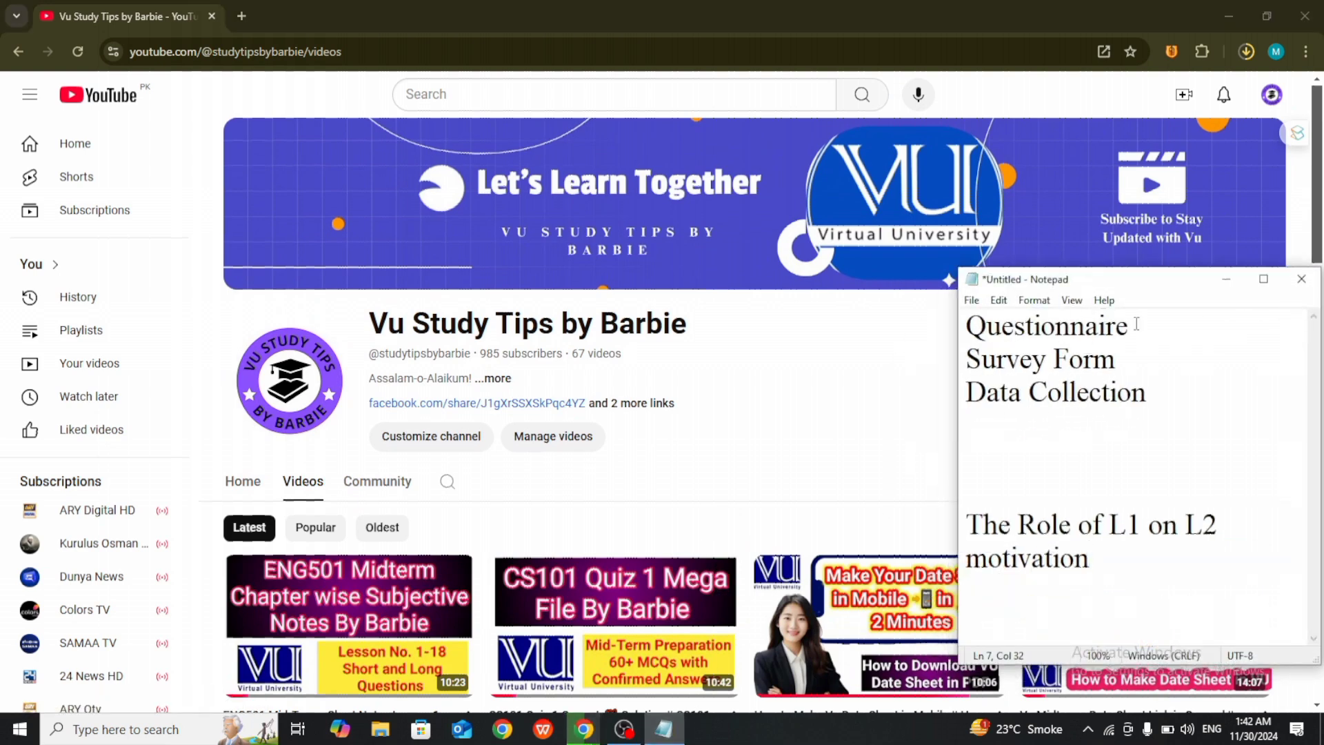
{"action": "left_click_drag", "start_coordinate": [1130, 327], "coordinate": [972, 338]}
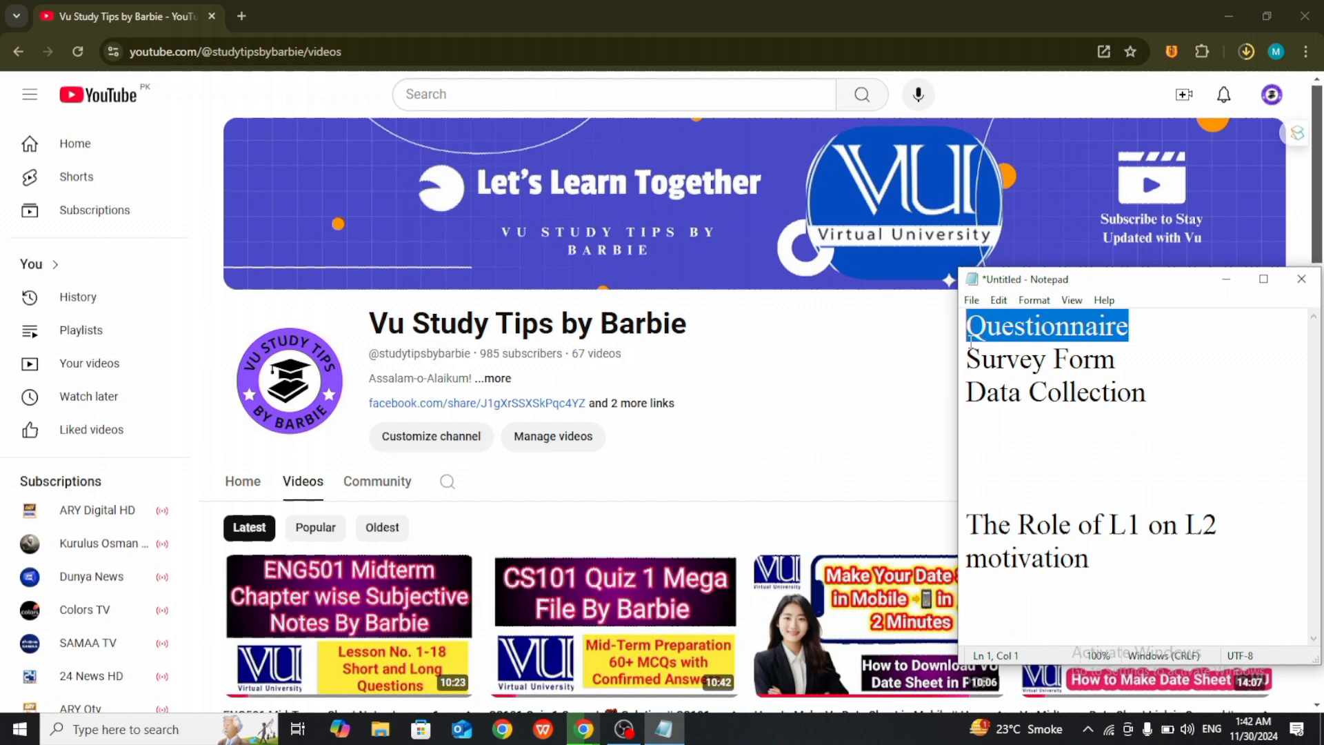
{"action": "left_click", "coordinate": [1013, 335]}
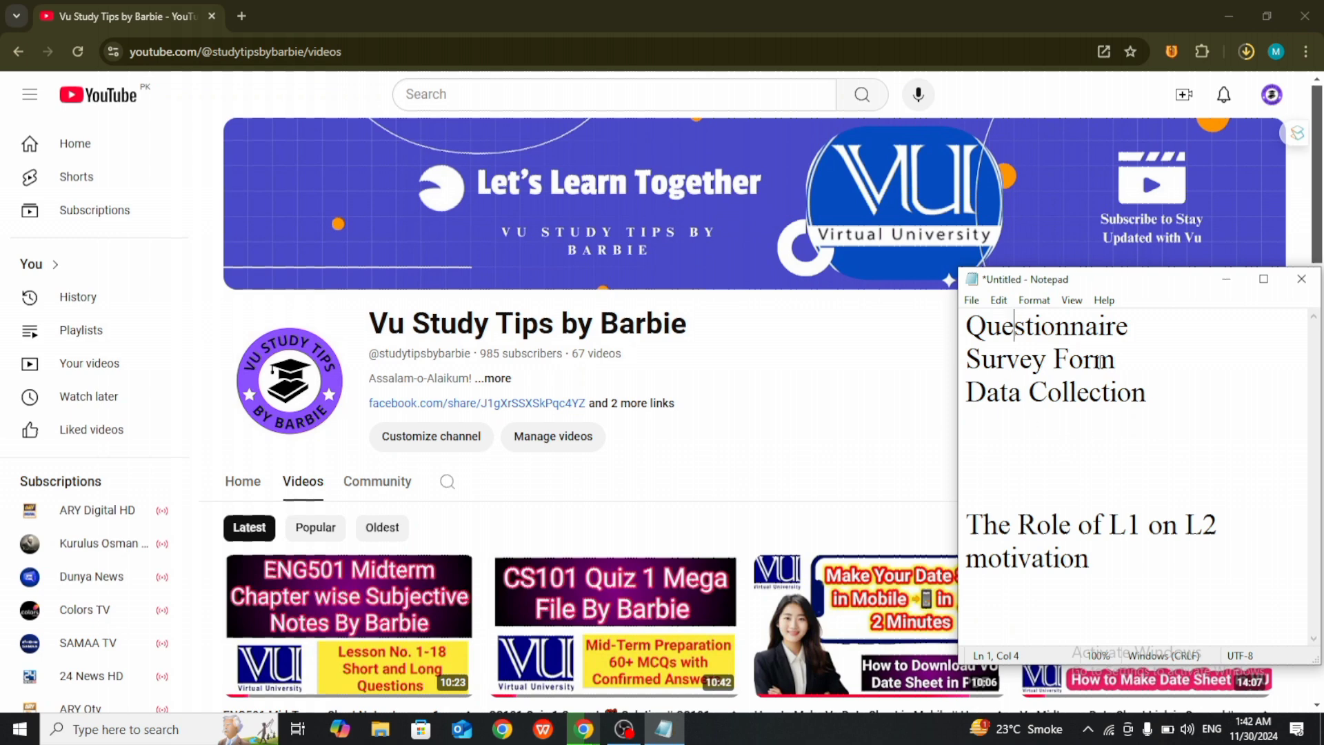
{"action": "left_click", "coordinate": [1148, 394]}
{"action": "left_click_drag", "start_coordinate": [1099, 571], "coordinate": [973, 528]}
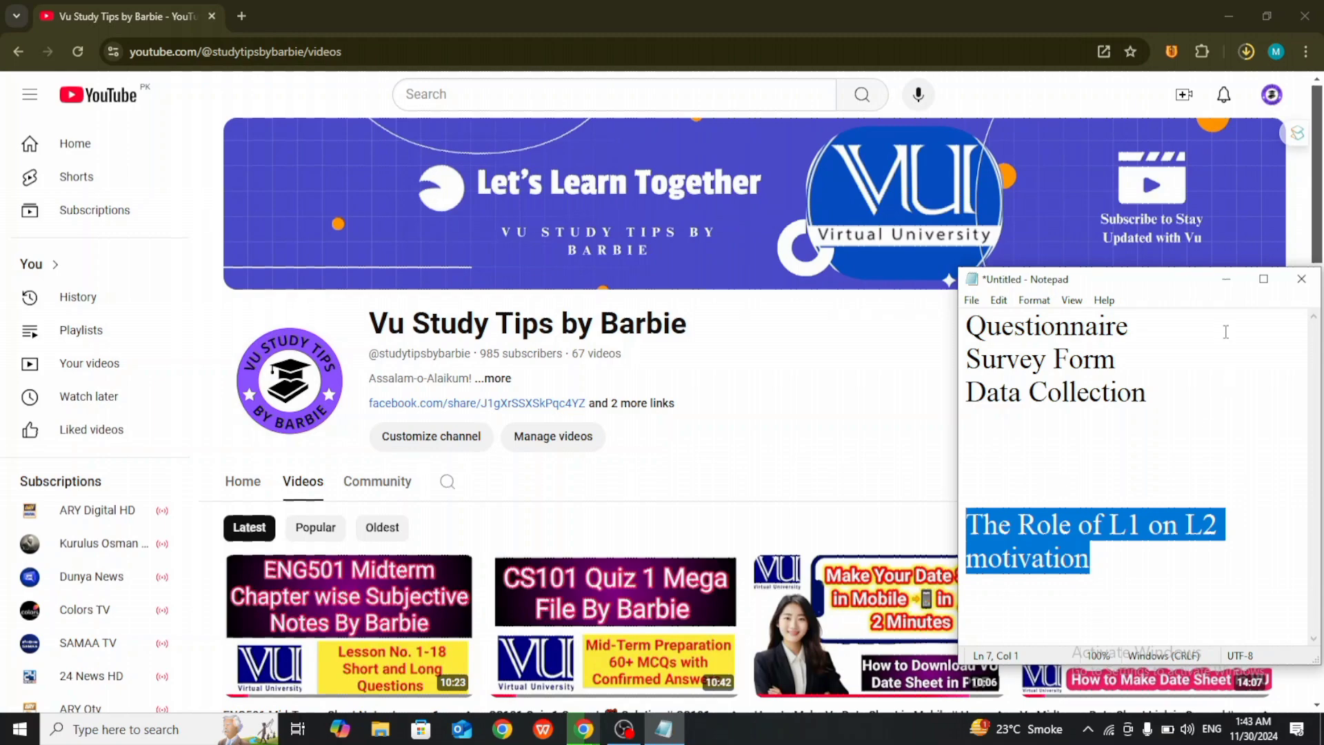
{"action": "left_click", "coordinate": [1228, 279]}
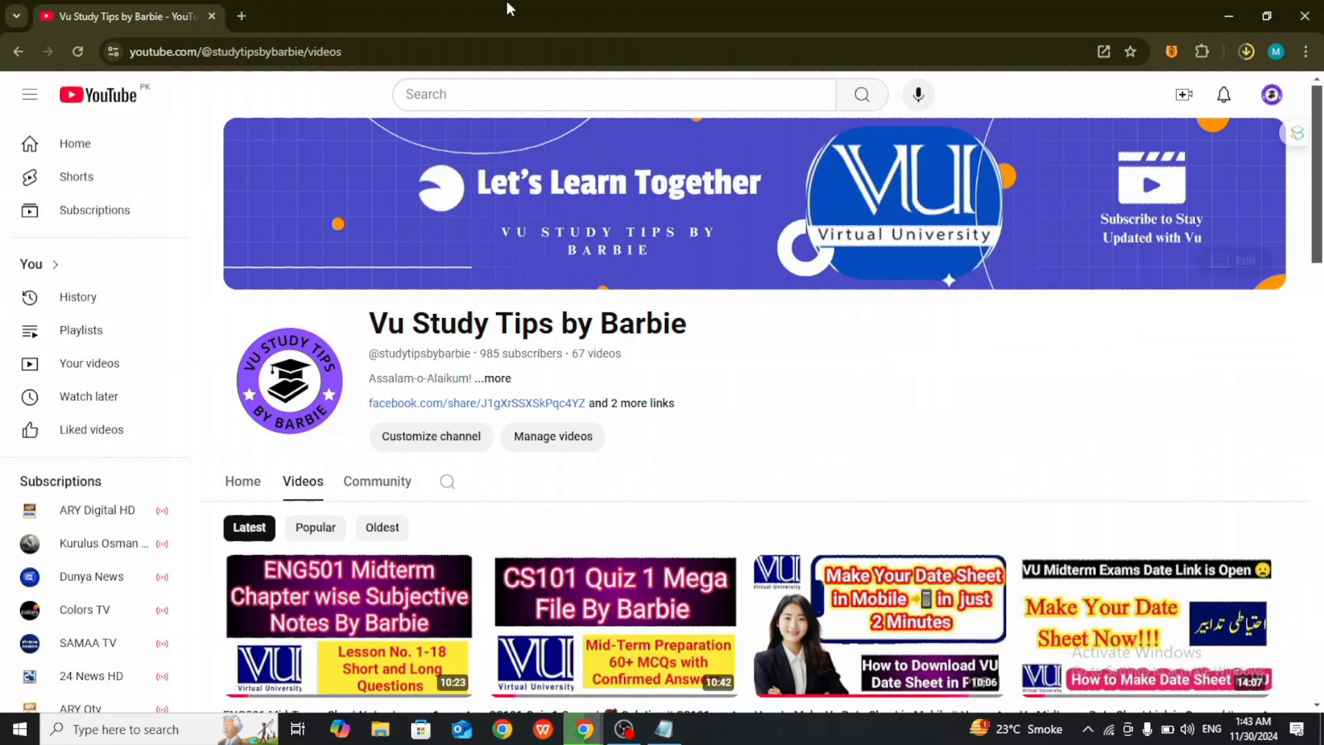
Search Google for "chatgpt 4" in a new browser tab and launch ChatGPT from OpenAI's GPT-4 page.
{"action": "left_click", "coordinate": [242, 16]}
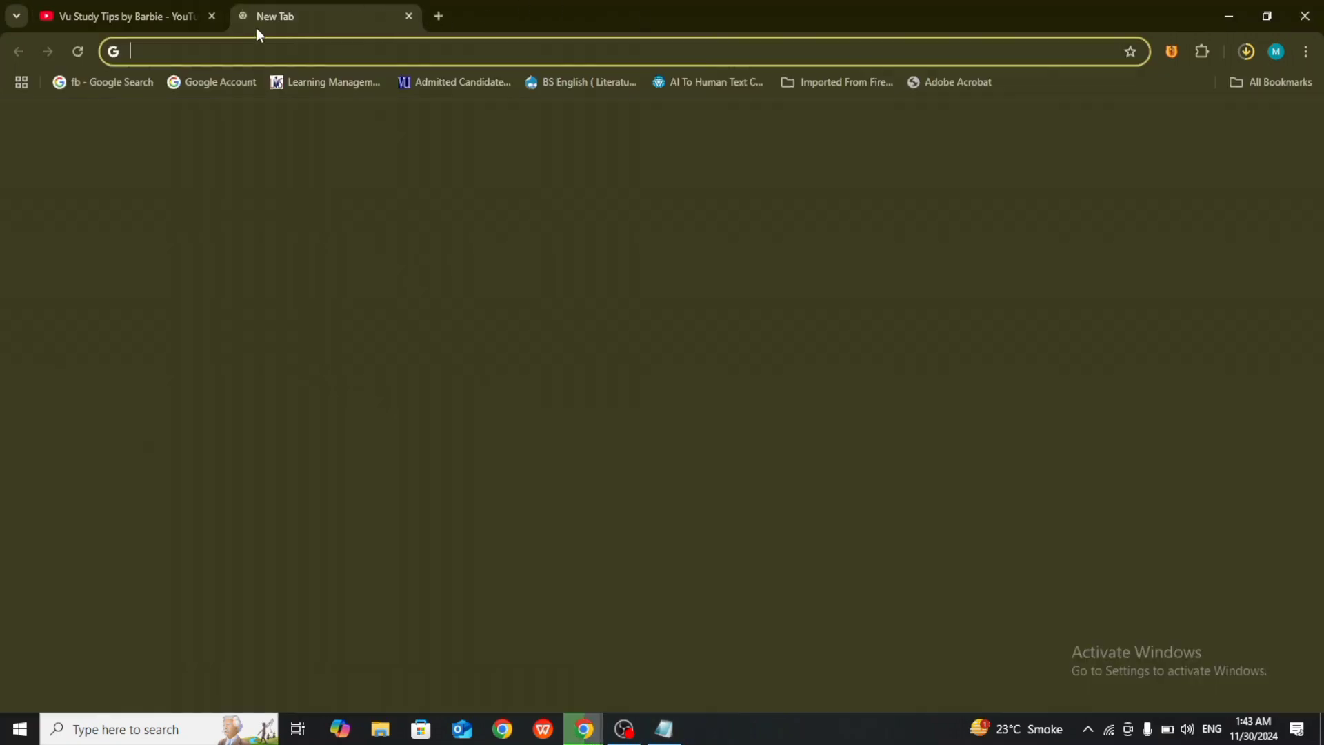
{"action": "left_click", "coordinate": [275, 51]}
{"action": "type", "text": "c"}
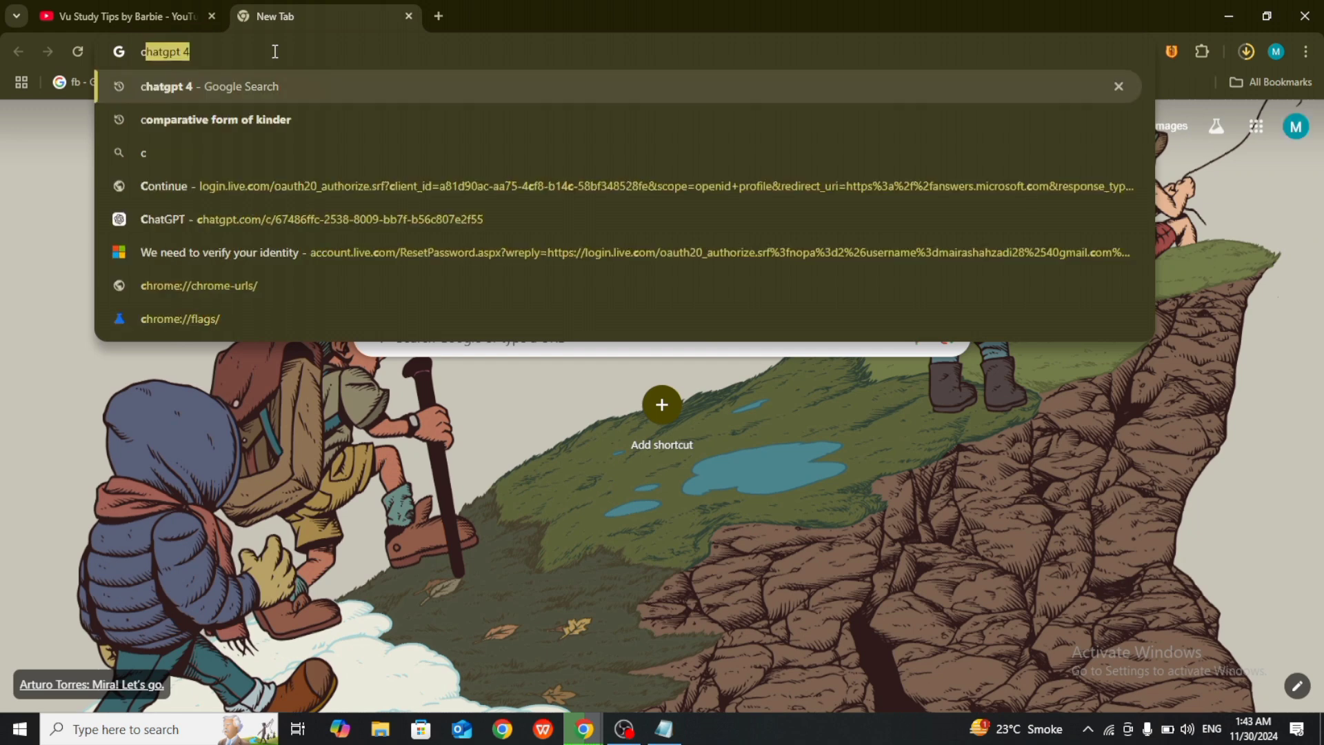
{"action": "type", "text": "hatgpt"}
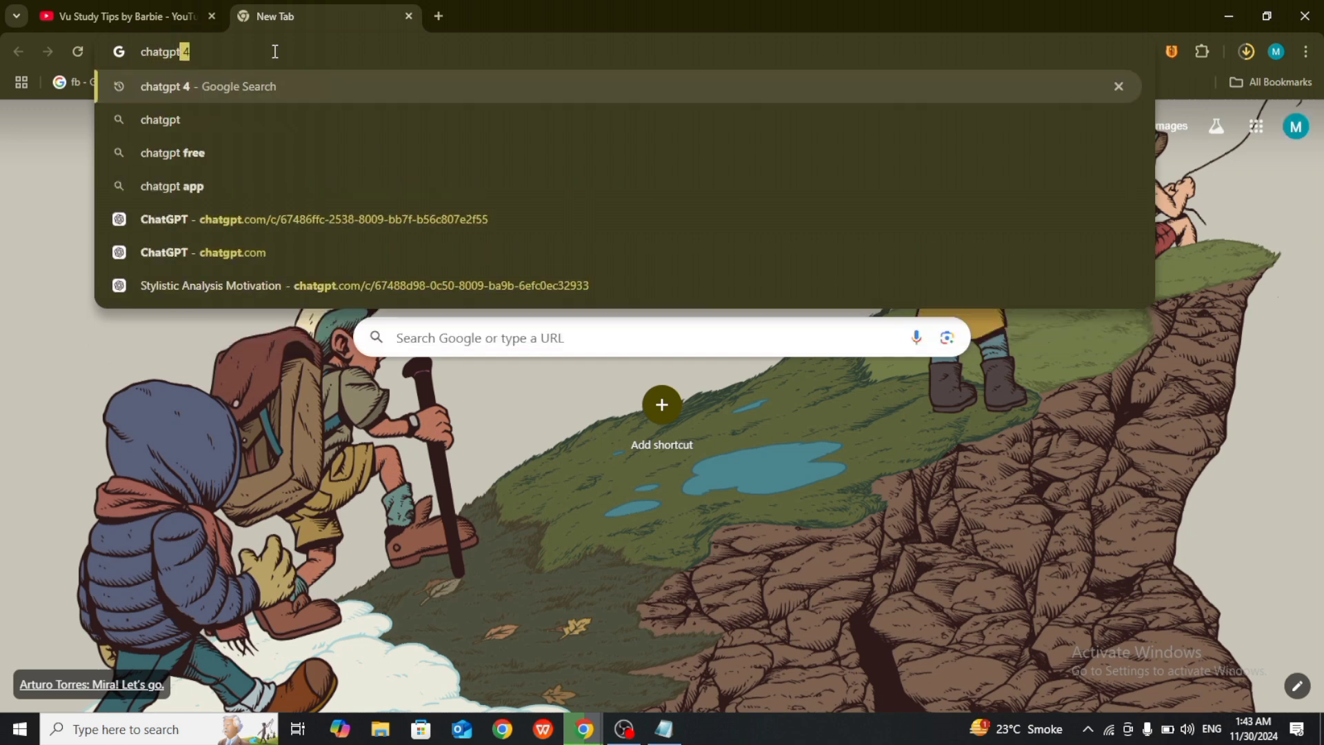
{"action": "key", "text": "Return"}
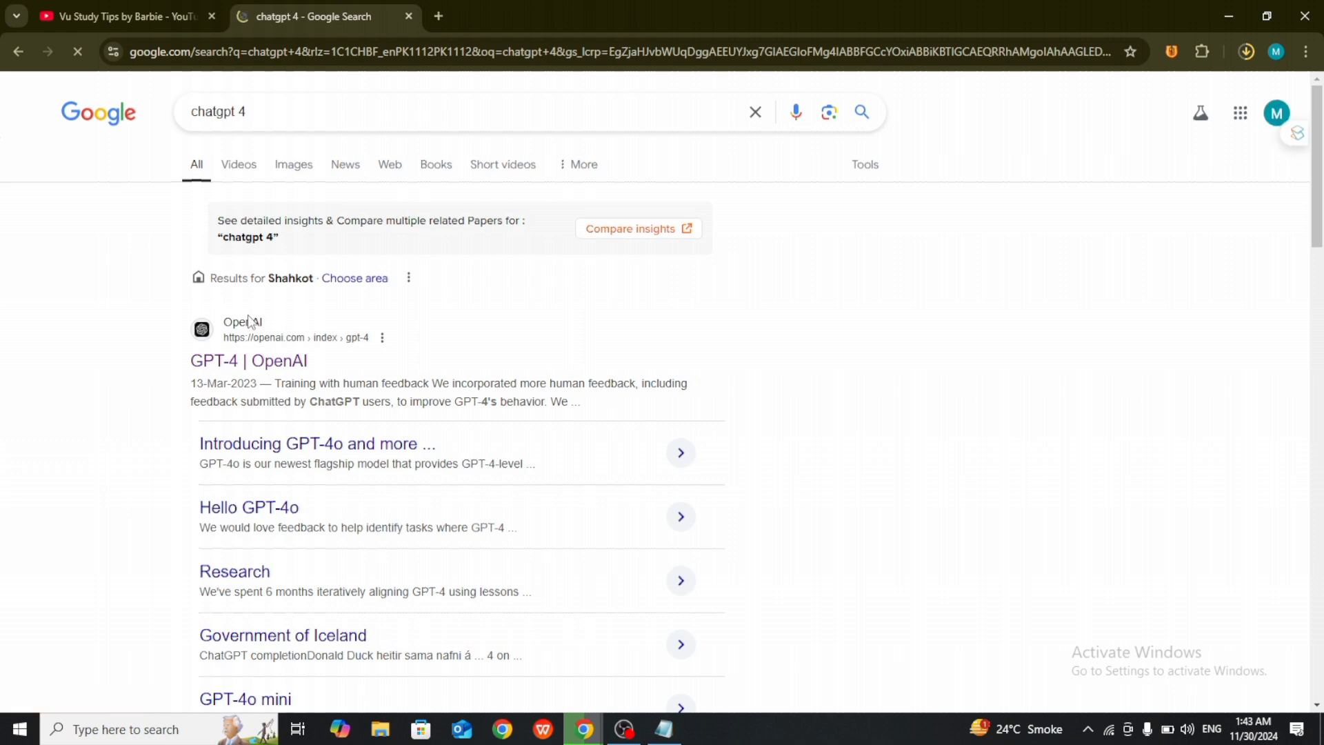
{"action": "left_click", "coordinate": [250, 373]}
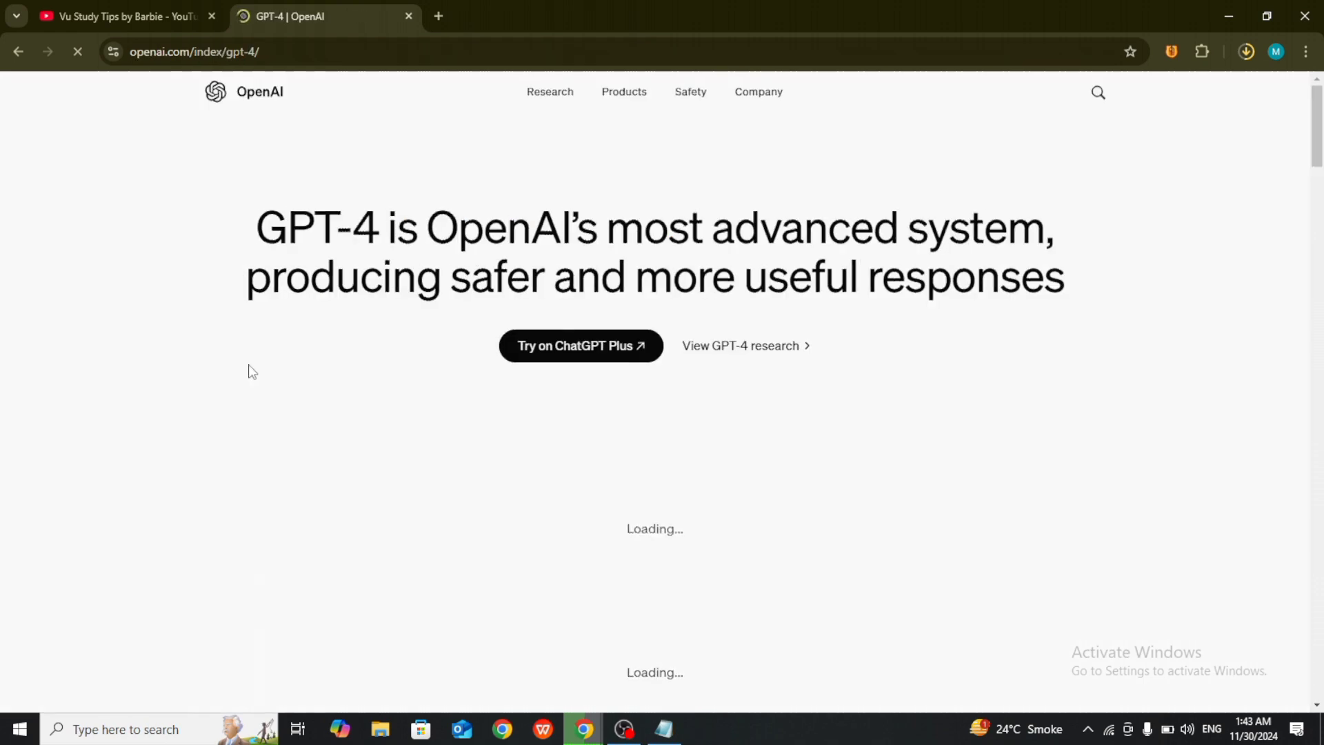
{"action": "left_click", "coordinate": [552, 349]}
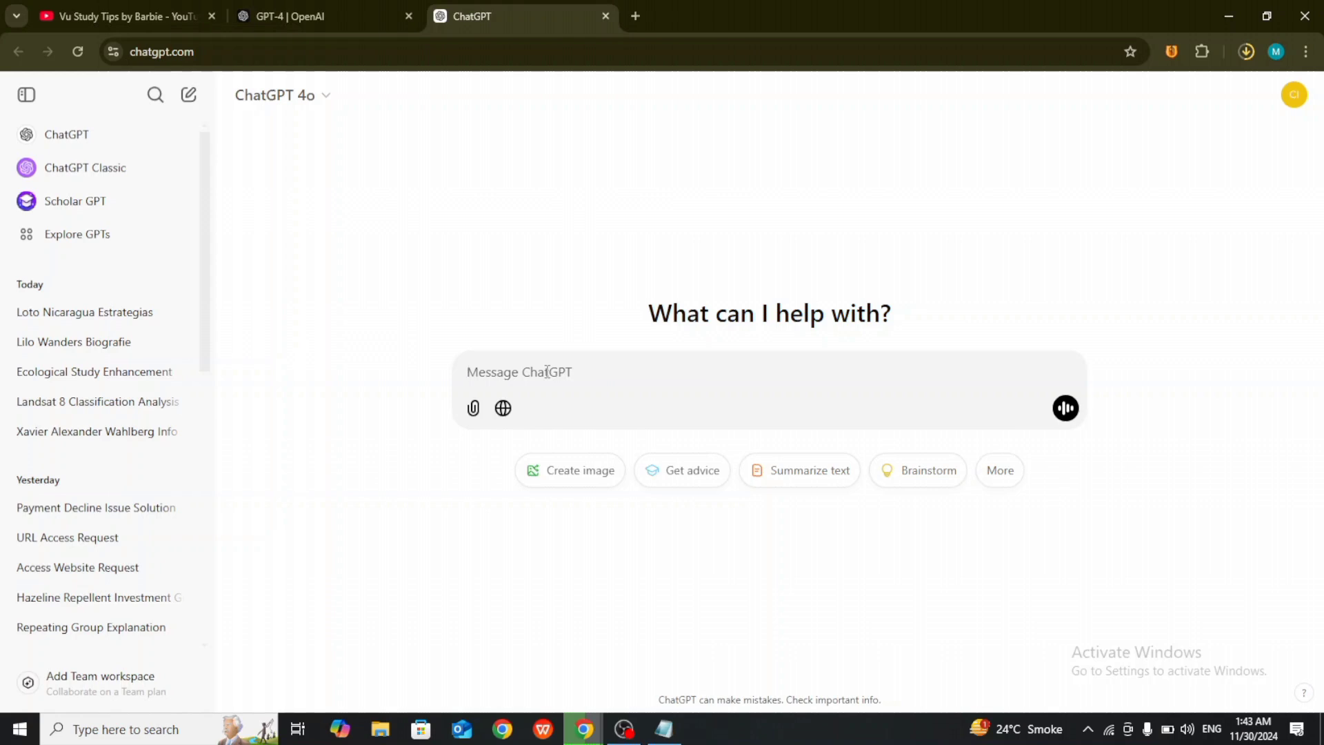
{"action": "key", "text": "ctrl+v"}
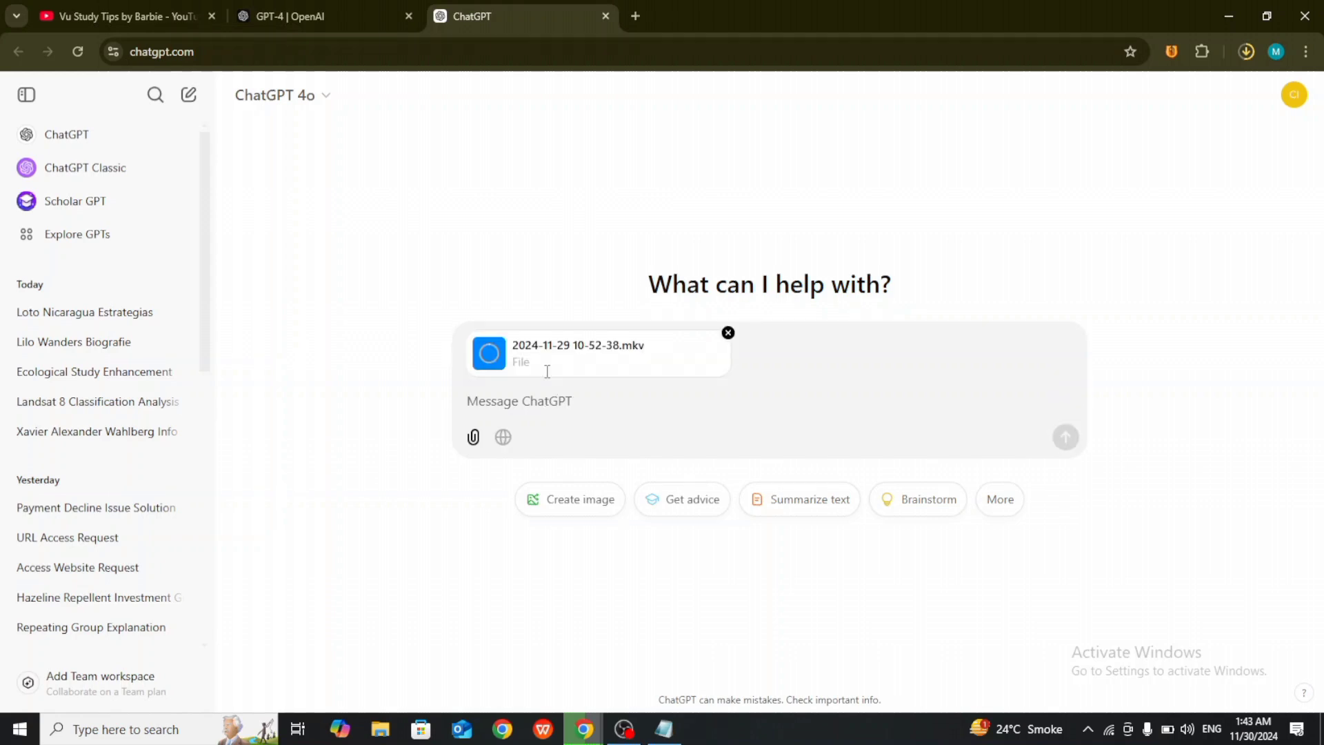
{"action": "left_click", "coordinate": [729, 334]}
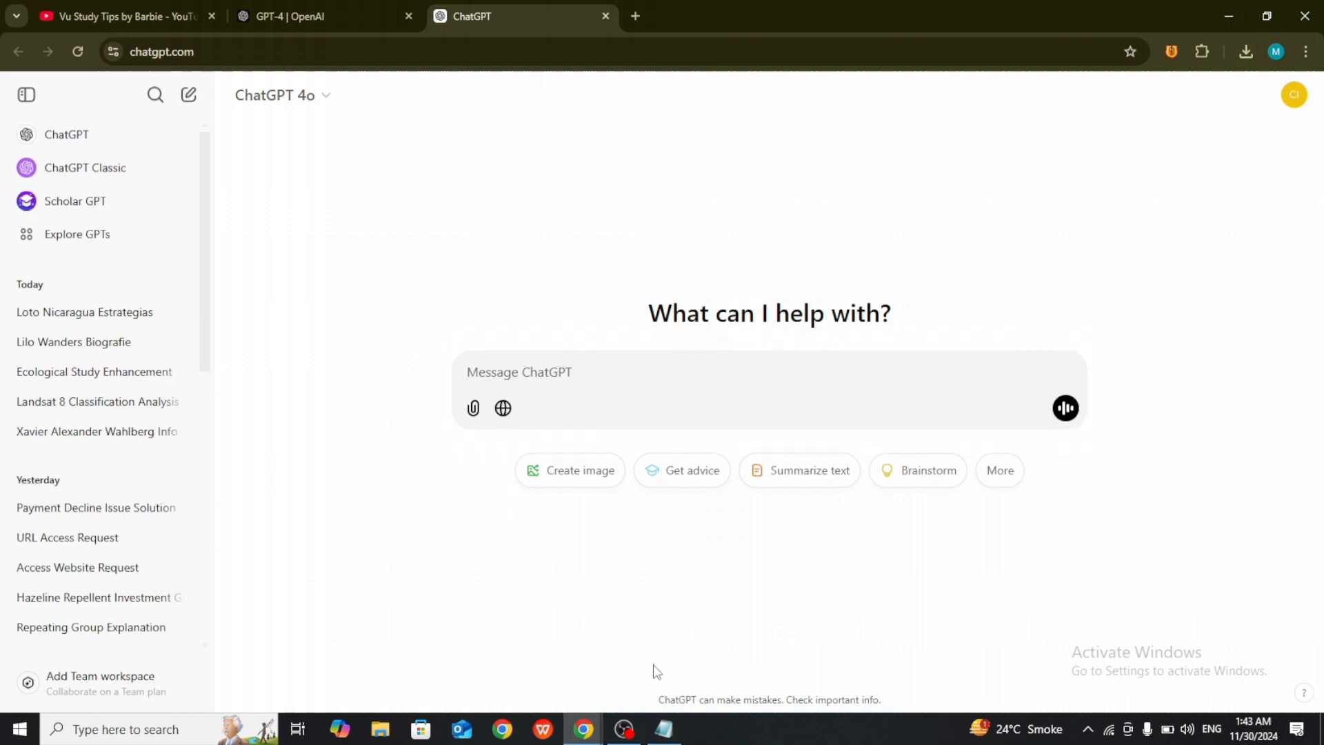
{"action": "left_click", "coordinate": [667, 736]}
{"action": "left_click", "coordinate": [1093, 526]}
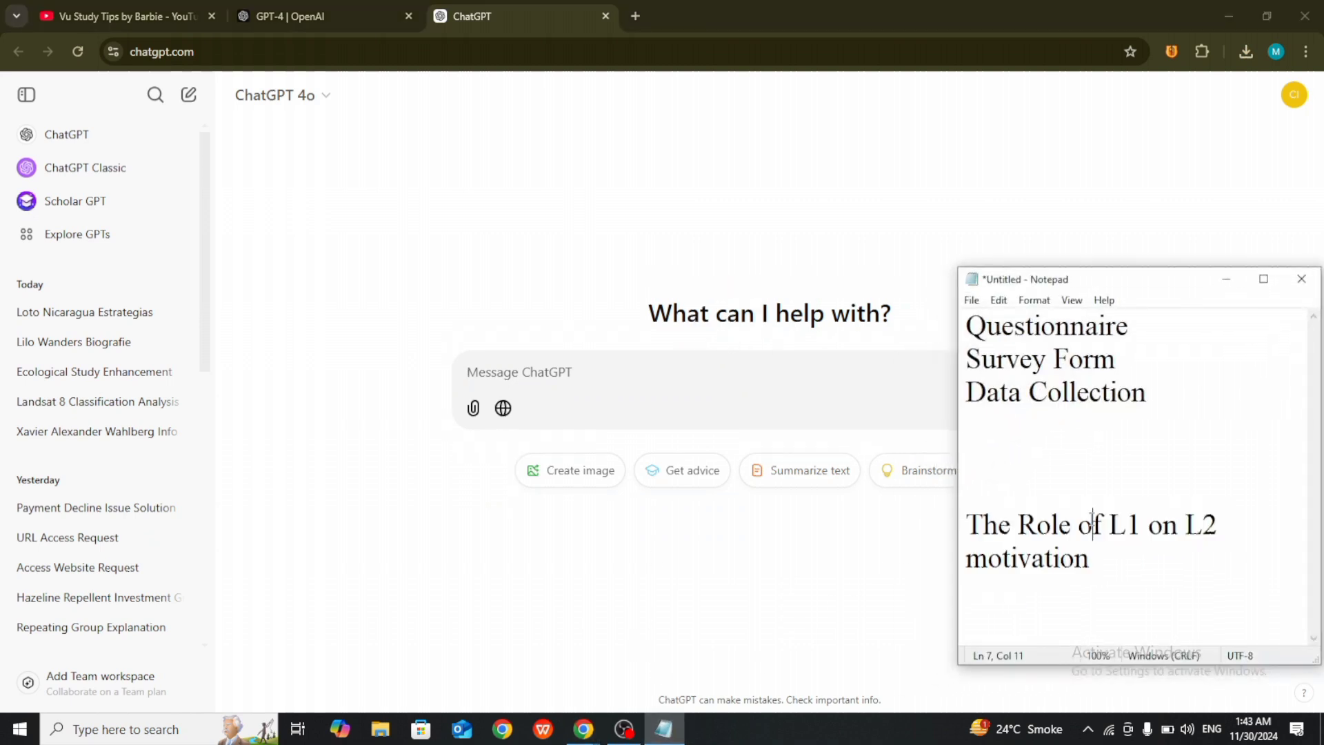
{"action": "left_click", "coordinate": [653, 377]}
{"action": "key", "text": "ctrl+t"}
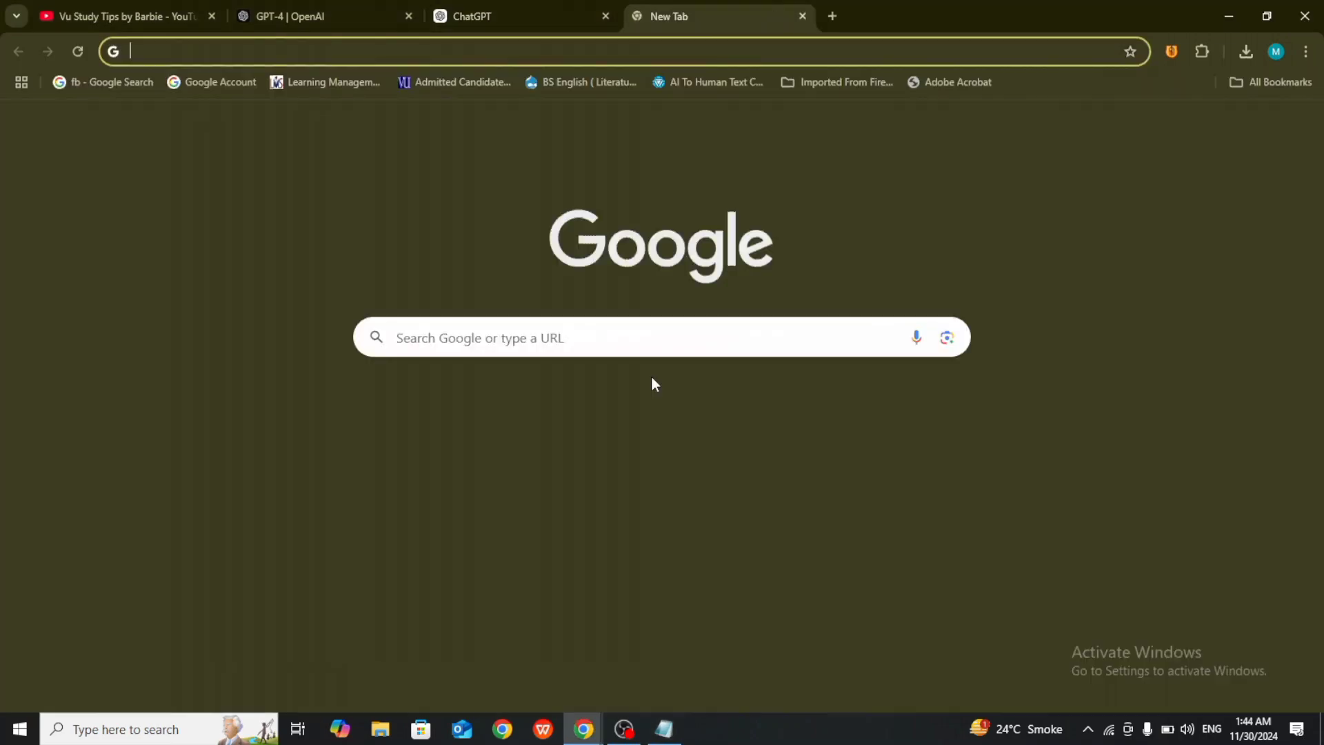
{"action": "left_click", "coordinate": [802, 15]}
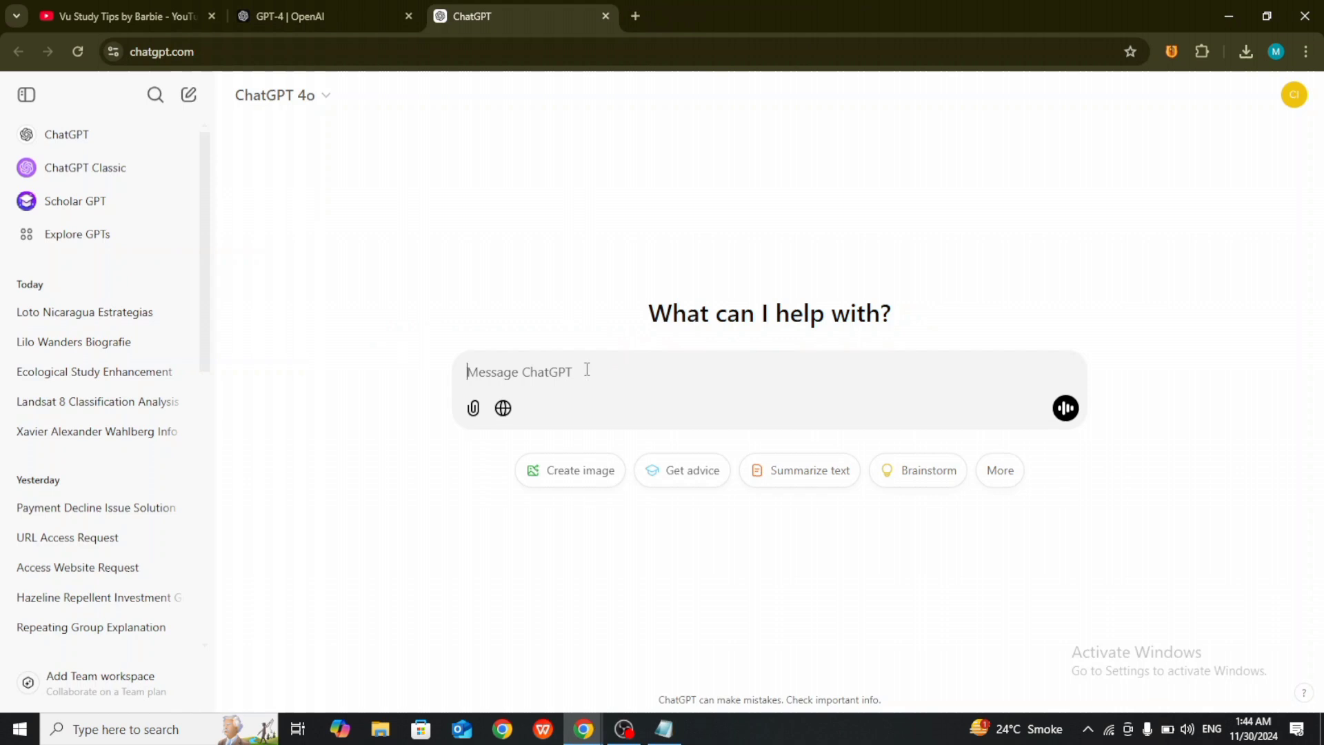
Write a prompt on "The role of L1 on L2 motivation" asking for a questionnaire based on a 5 point Likert scale.
{"action": "type", "text": "The ro"}
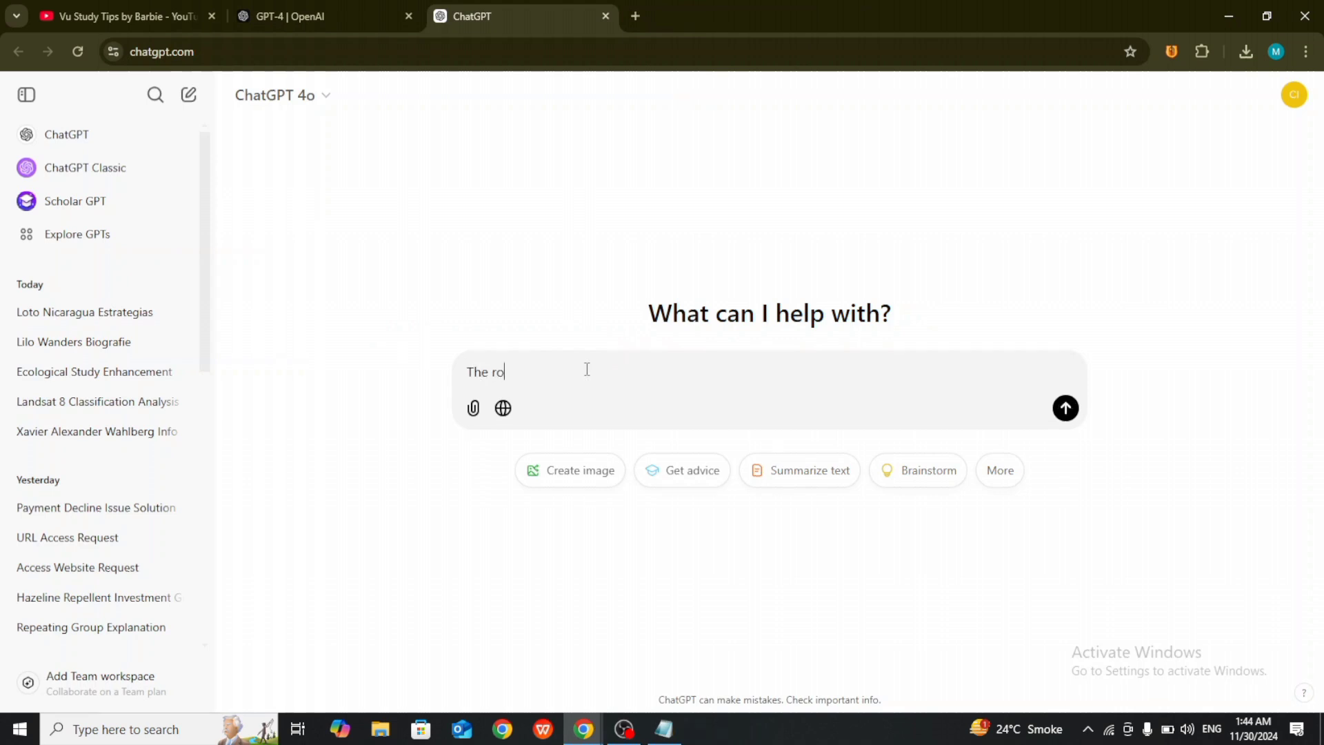
{"action": "type", "text": "le of "}
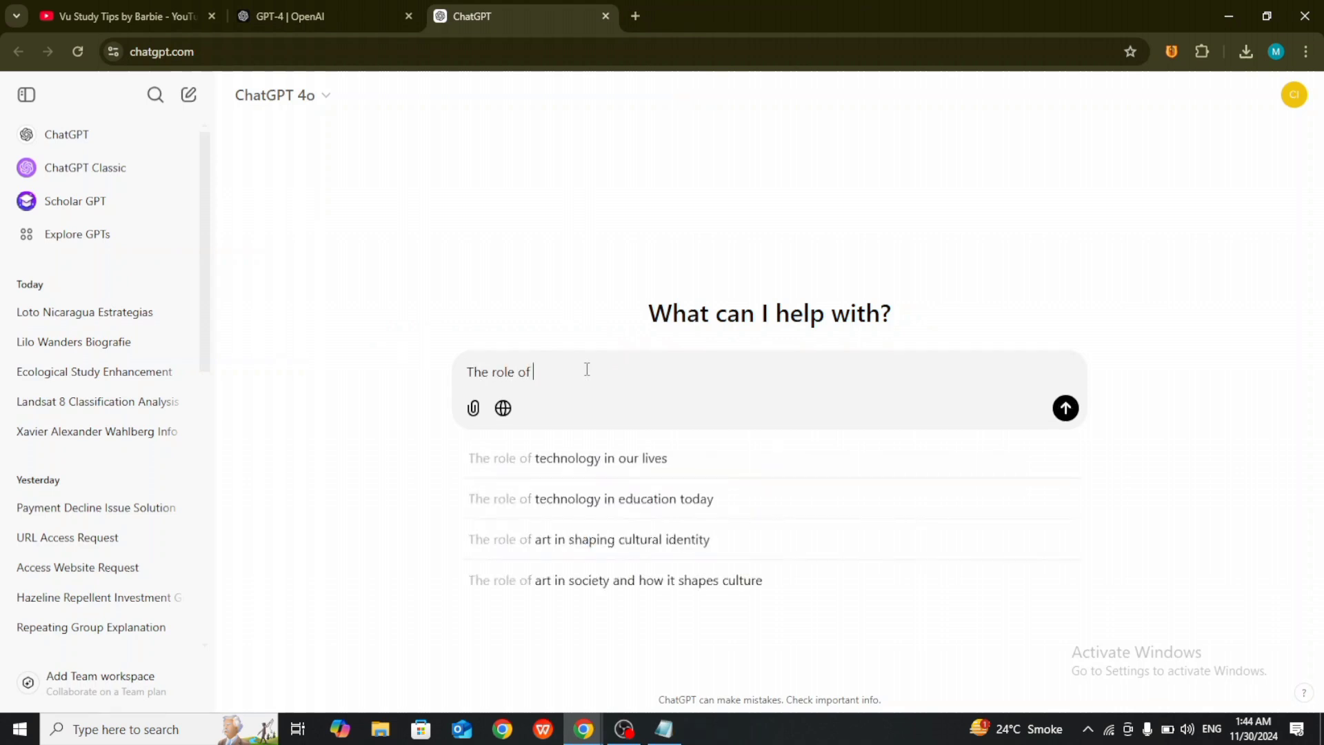
{"action": "type", "text": "L1 on "}
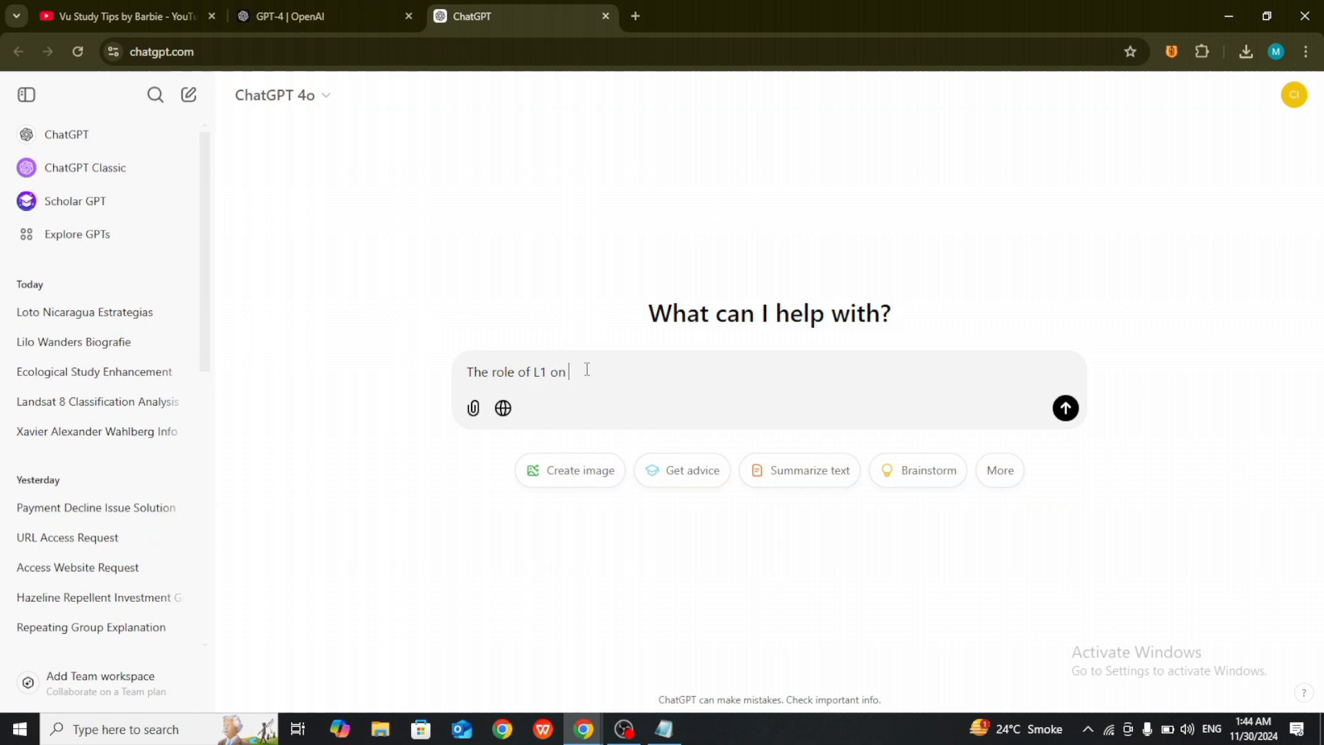
{"action": "type", "text": "L2 motivation"}
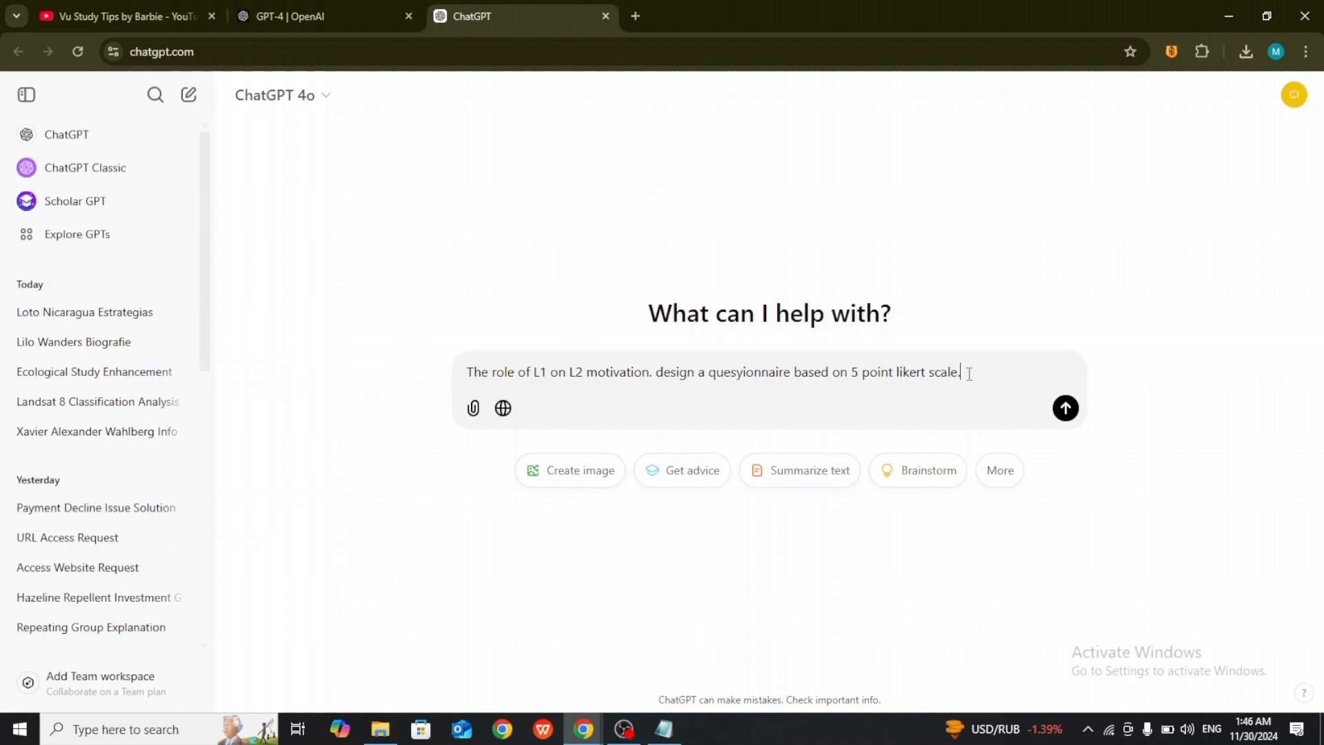
{"action": "left_click_drag", "start_coordinate": [972, 373], "coordinate": [658, 372]}
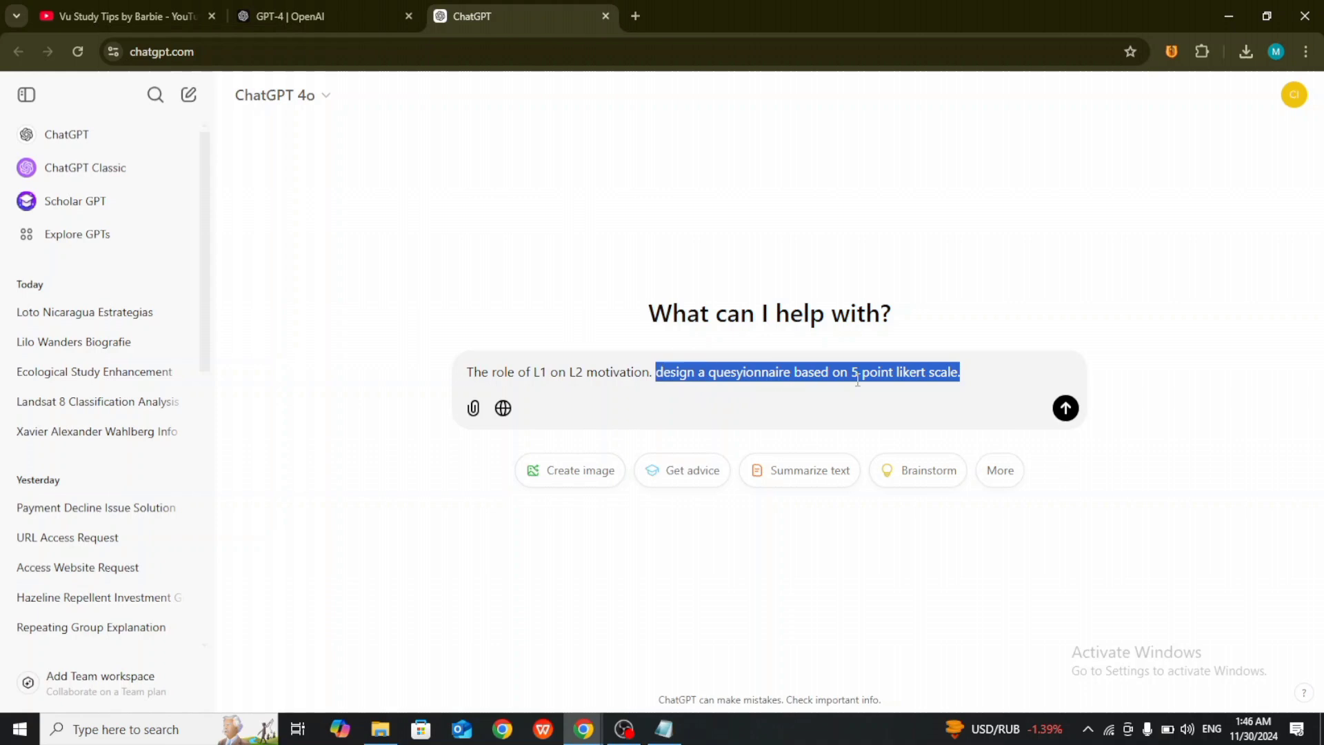
{"action": "left_click", "coordinate": [904, 371]}
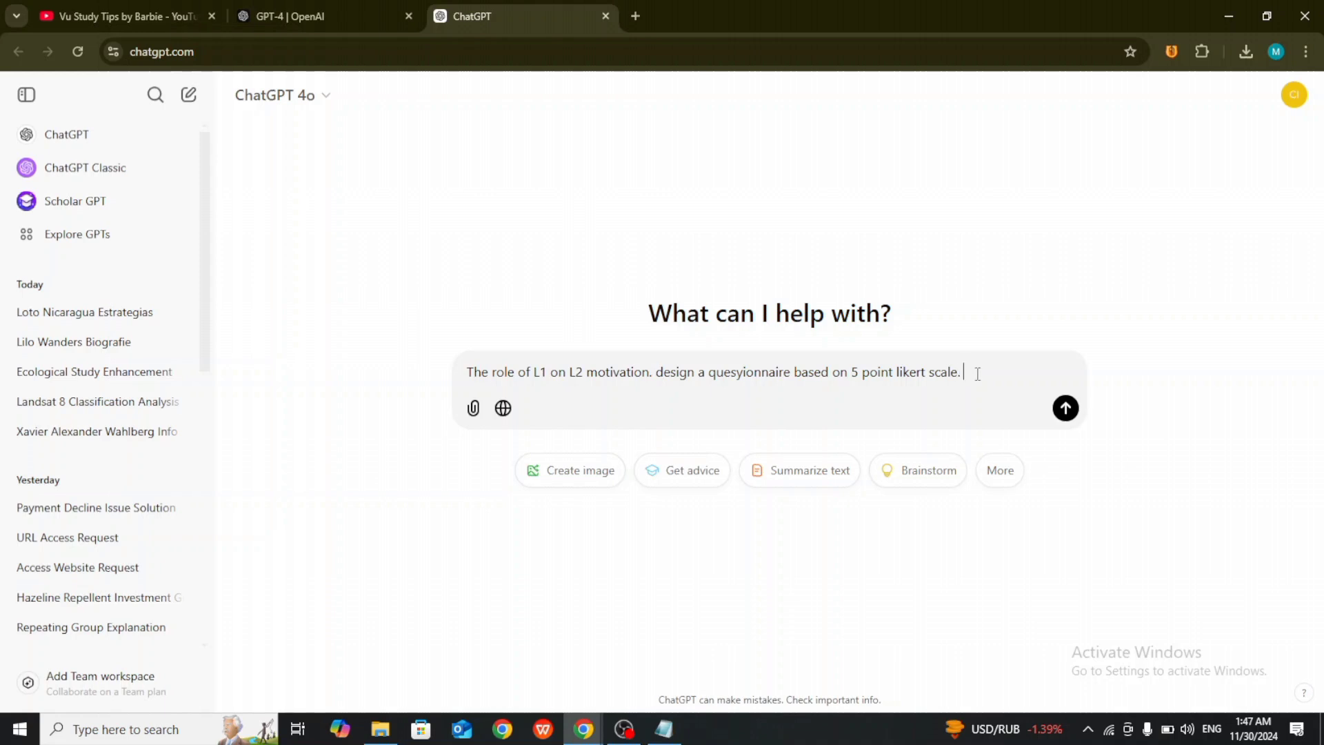
Extend the prompt to request 5 sections with 5 items, allowing question statements from previous literature to avoid plagiarism or AI, and submit it.
{"action": "type", "text": "se"}
{"action": "key", "text": "BackSpace"}
{"action": "key", "text": "BackSpace"}
{"action": "type", "text": "make 5 sections"}
{"action": "type", "text": "with "}
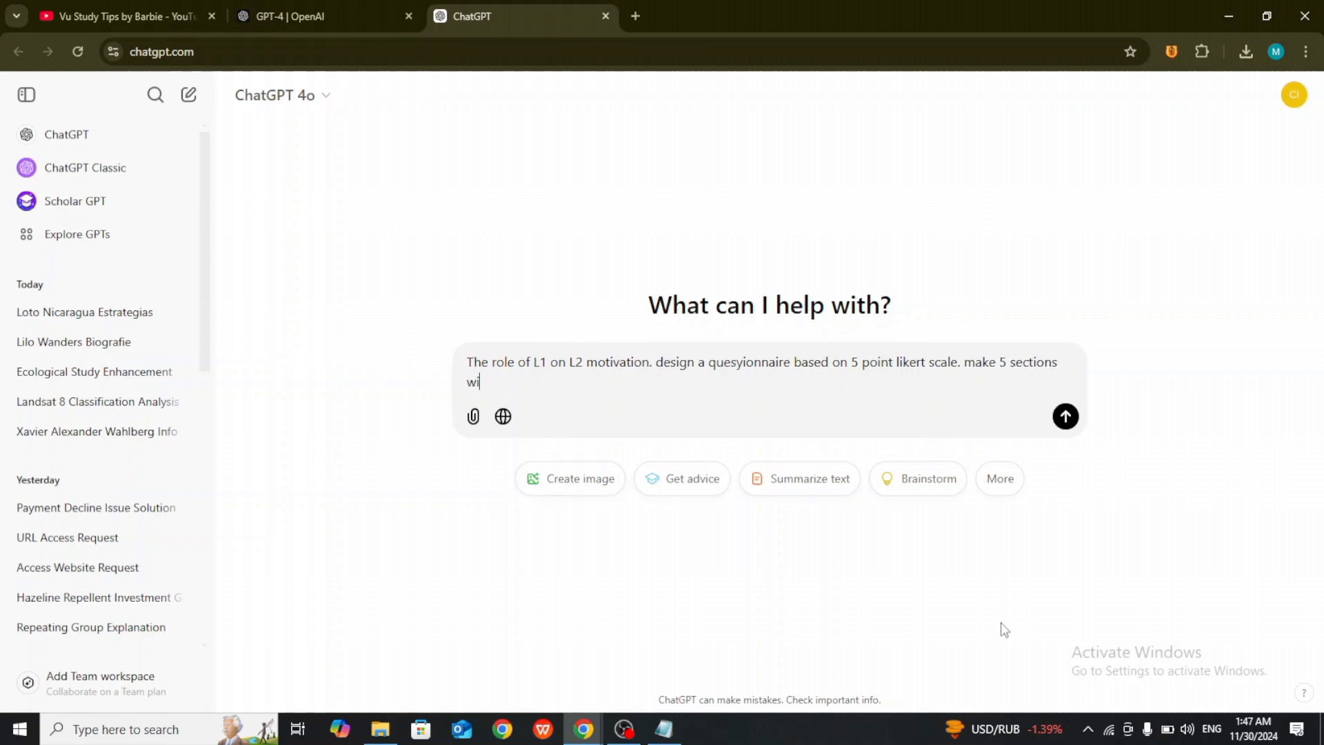
{"action": "type", "text": "5 items."}
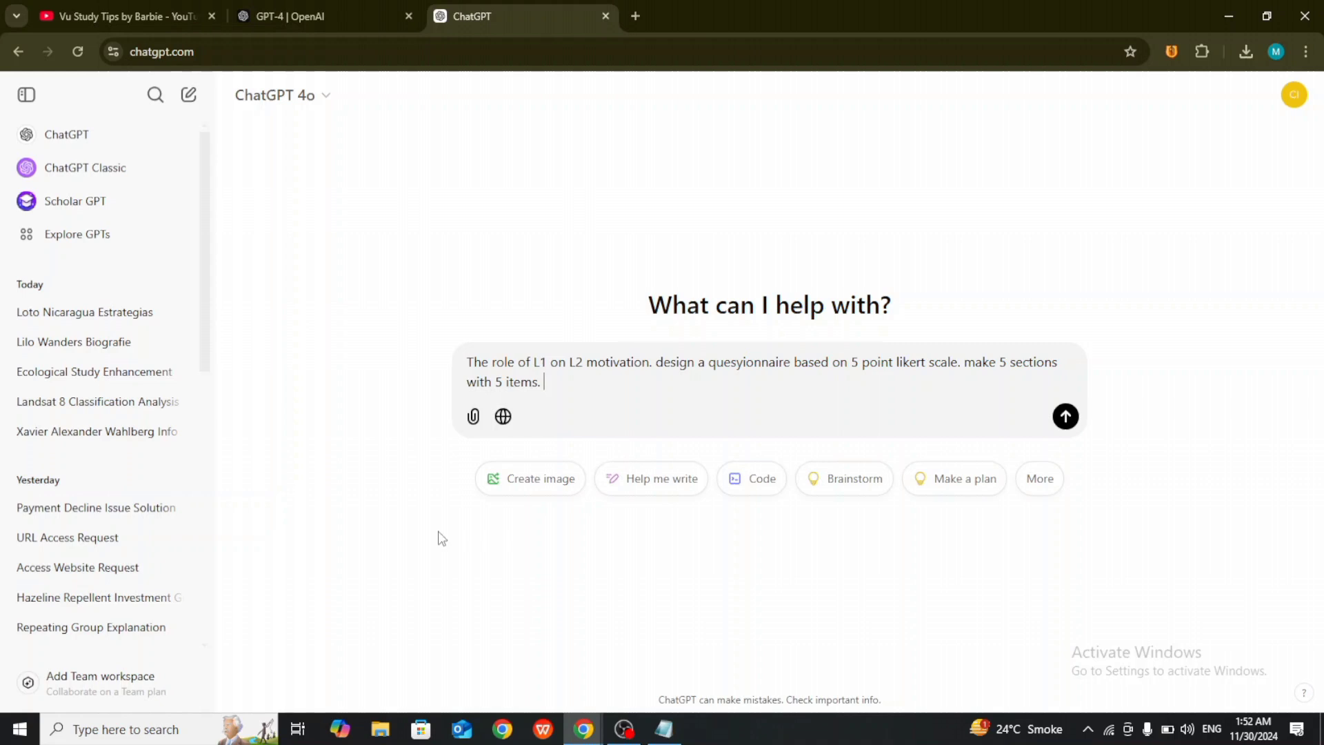
{"action": "type", "text": "you can take question statements from previous literature to avoid plagiarism or ai."}
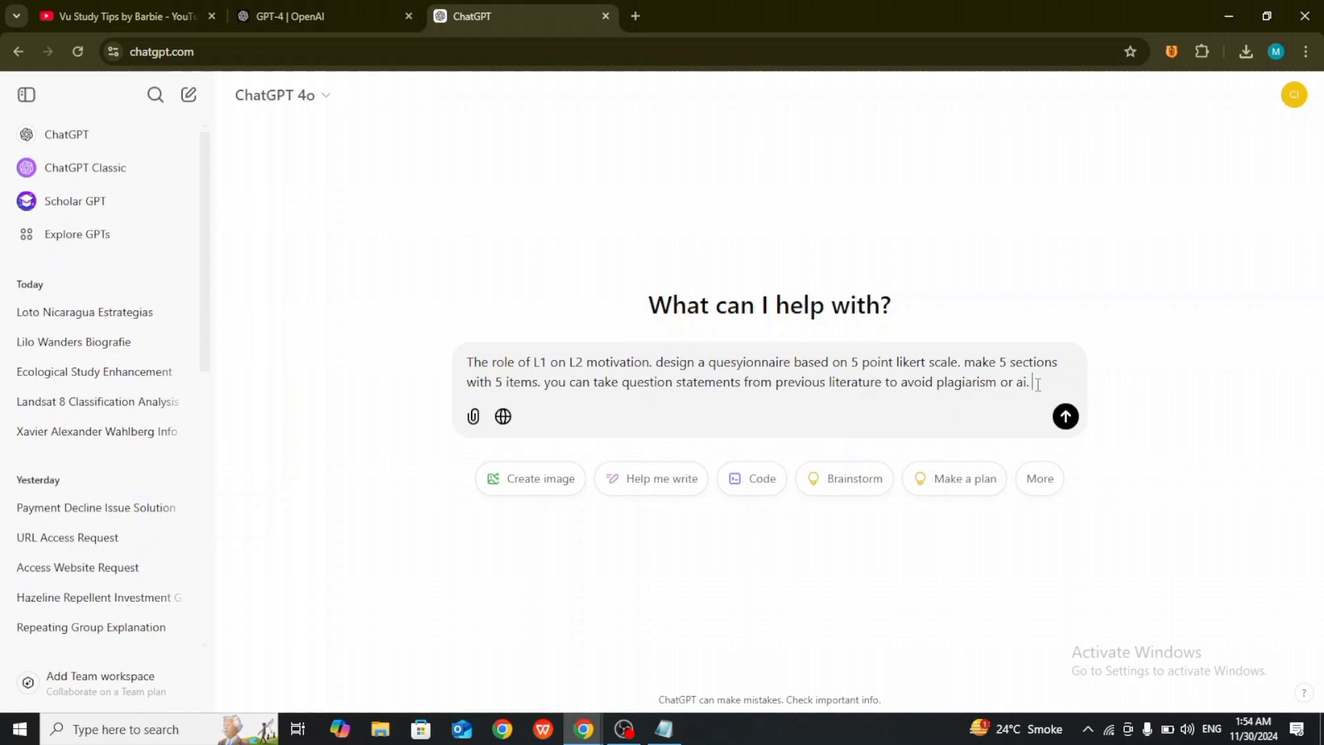
{"action": "key", "text": "Return"}
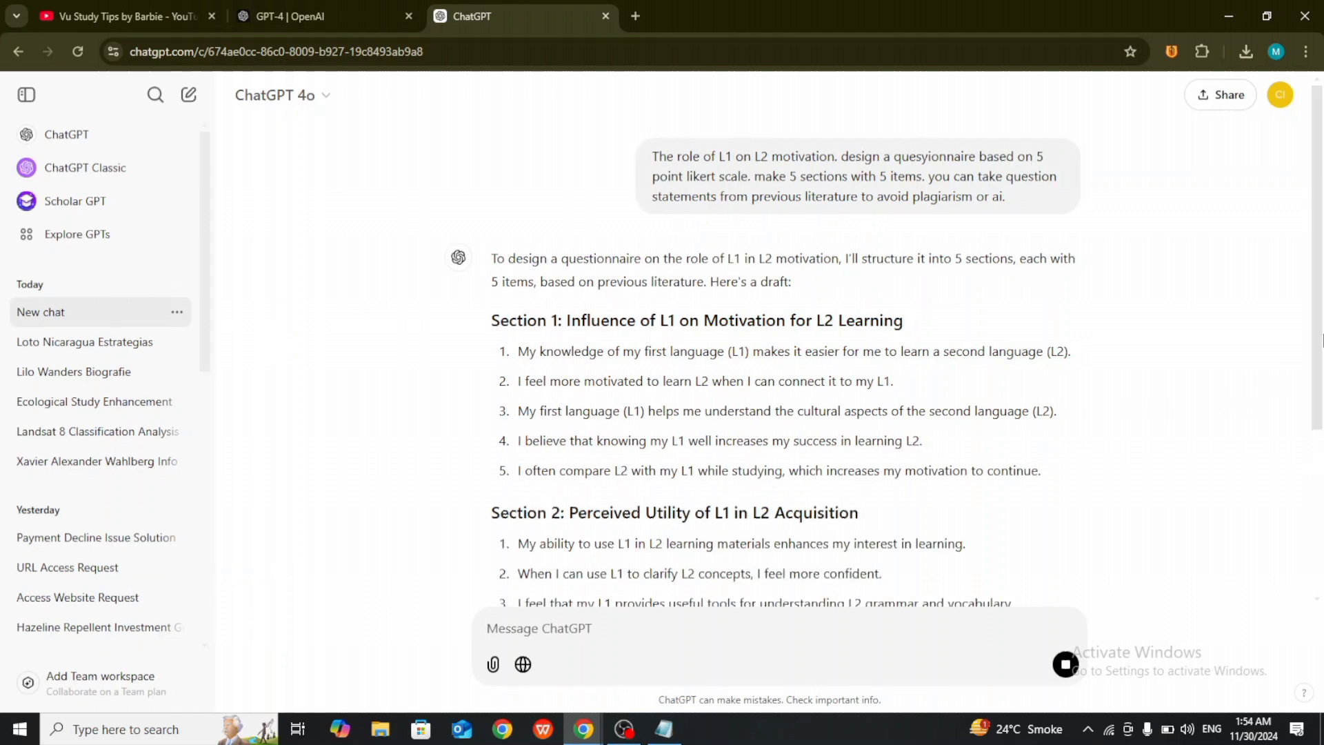
Copy all five questionnaire sections from the ChatGPT response, from the Section 1 heading through the last item of Section 5.
{"action": "mouse_move", "coordinate": [1323, 347]}
{"action": "left_mouse_down"}
{"action": "mouse_move", "coordinate": [1323, 399]}
{"action": "mouse_move", "coordinate": [1323, 350]}
{"action": "mouse_move", "coordinate": [1323, 367]}
{"action": "left_mouse_up"}
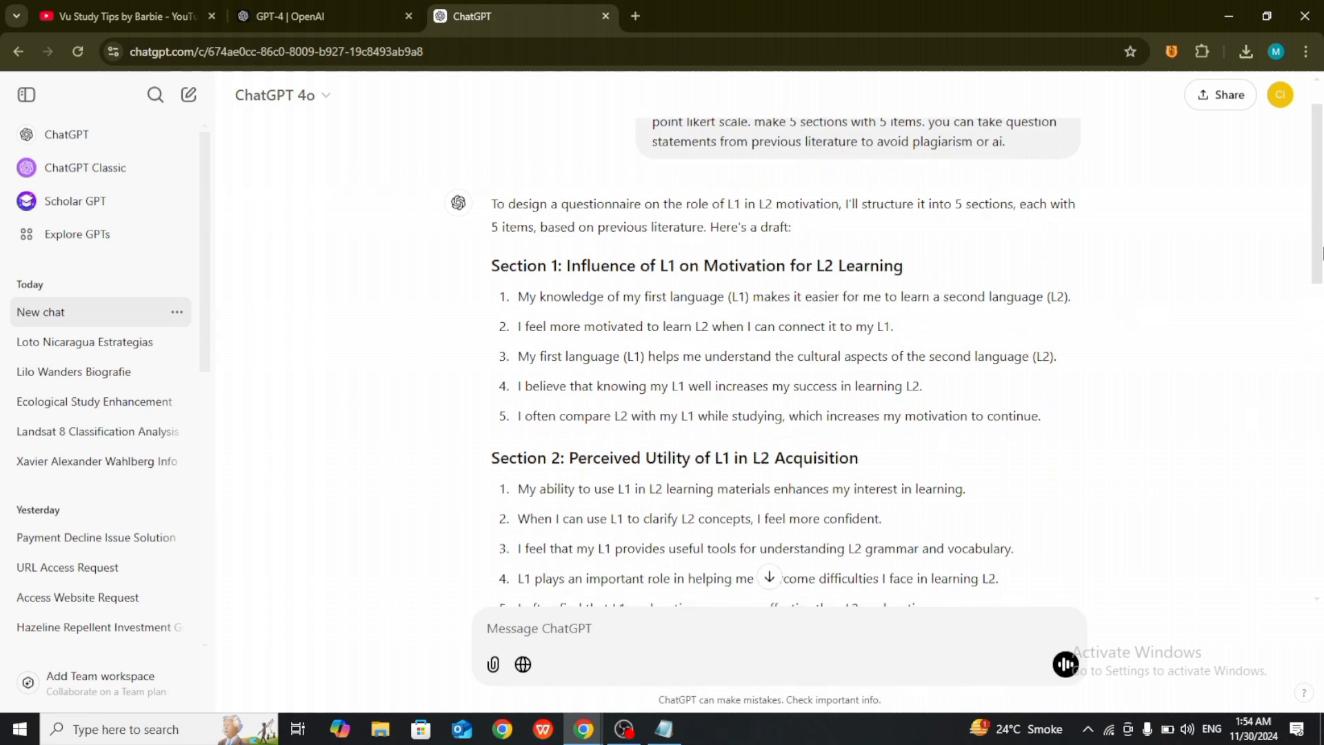
{"action": "left_click_drag", "start_coordinate": [1323, 252], "coordinate": [1323, 278]}
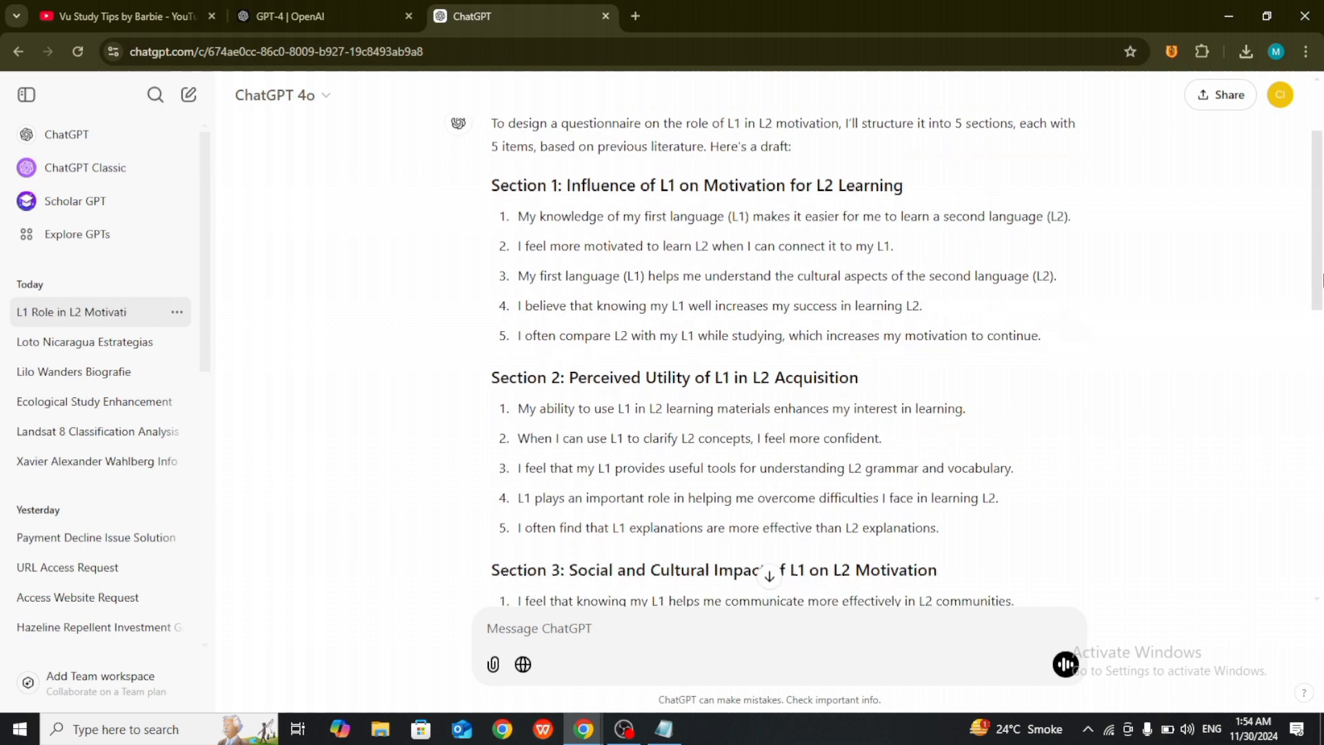
{"action": "scroll", "coordinate": [812, 193], "scroll_direction": "up", "scroll_amount": 1}
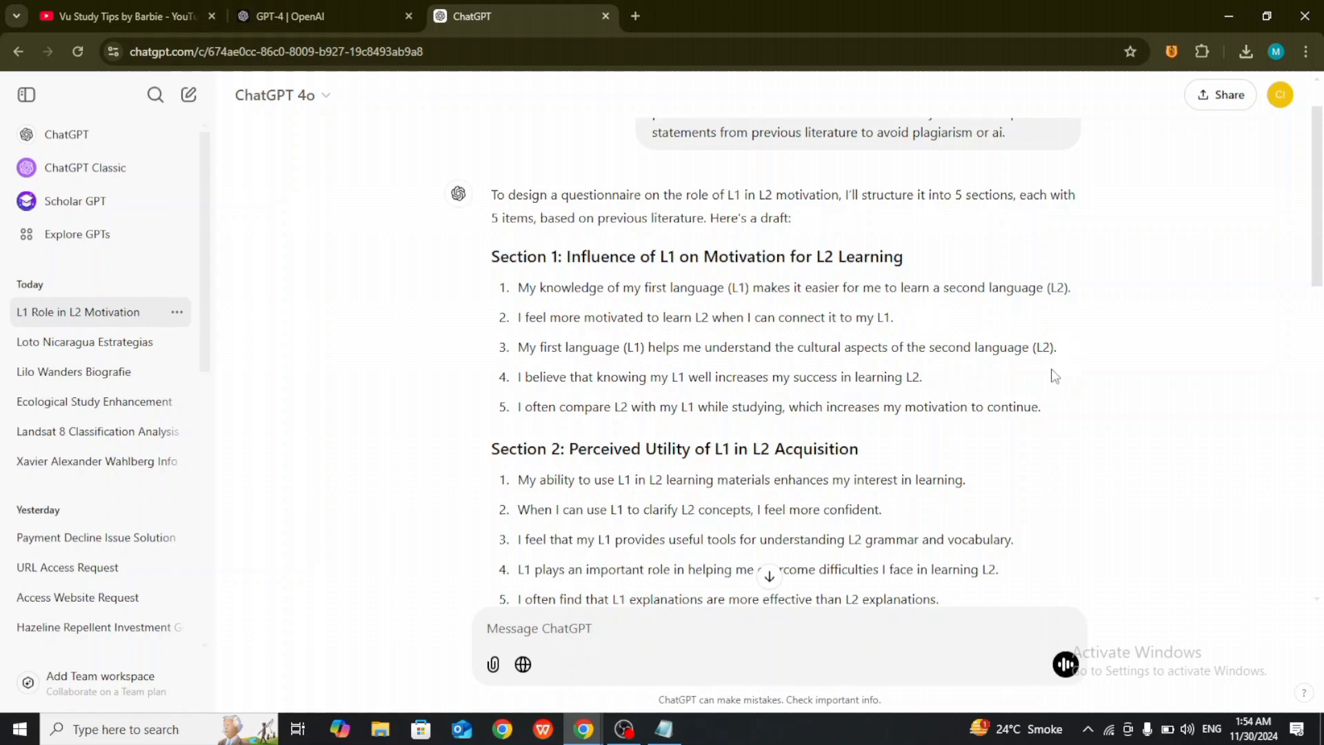
{"action": "left_click_drag", "start_coordinate": [488, 257], "coordinate": [1010, 284]}
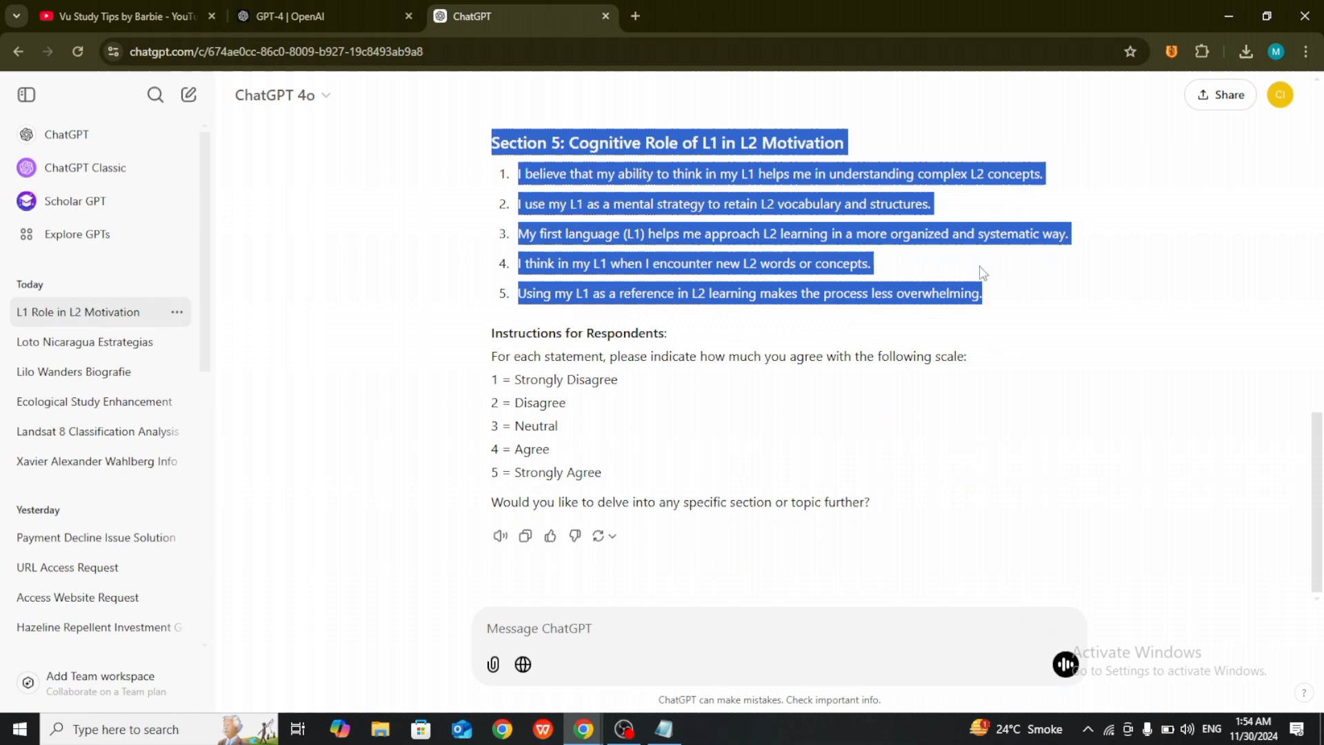
{"action": "right_click", "coordinate": [831, 222]}
{"action": "left_click", "coordinate": [862, 239]}
{"action": "left_click", "coordinate": [746, 320]}
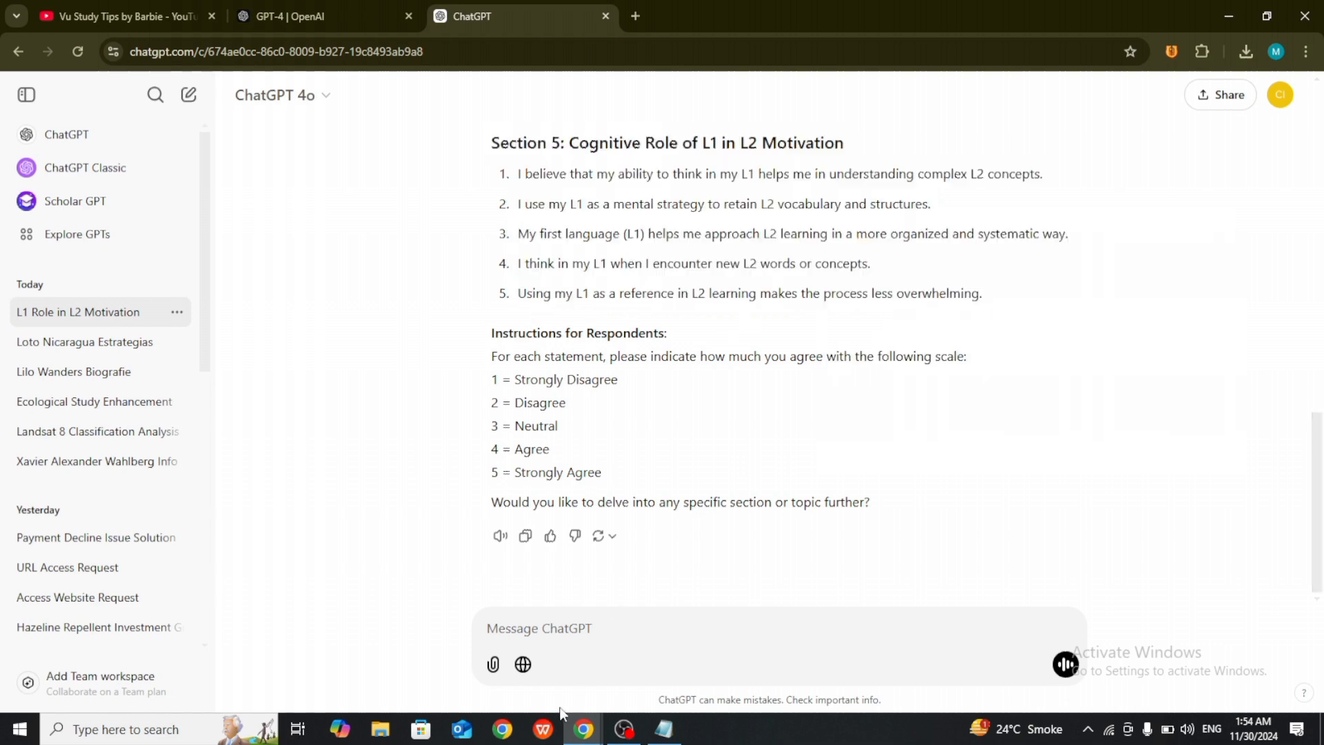
Switch to WPS Office, create a blank document and paste the copied questionnaire sections into it.
{"action": "left_click", "coordinate": [544, 729]}
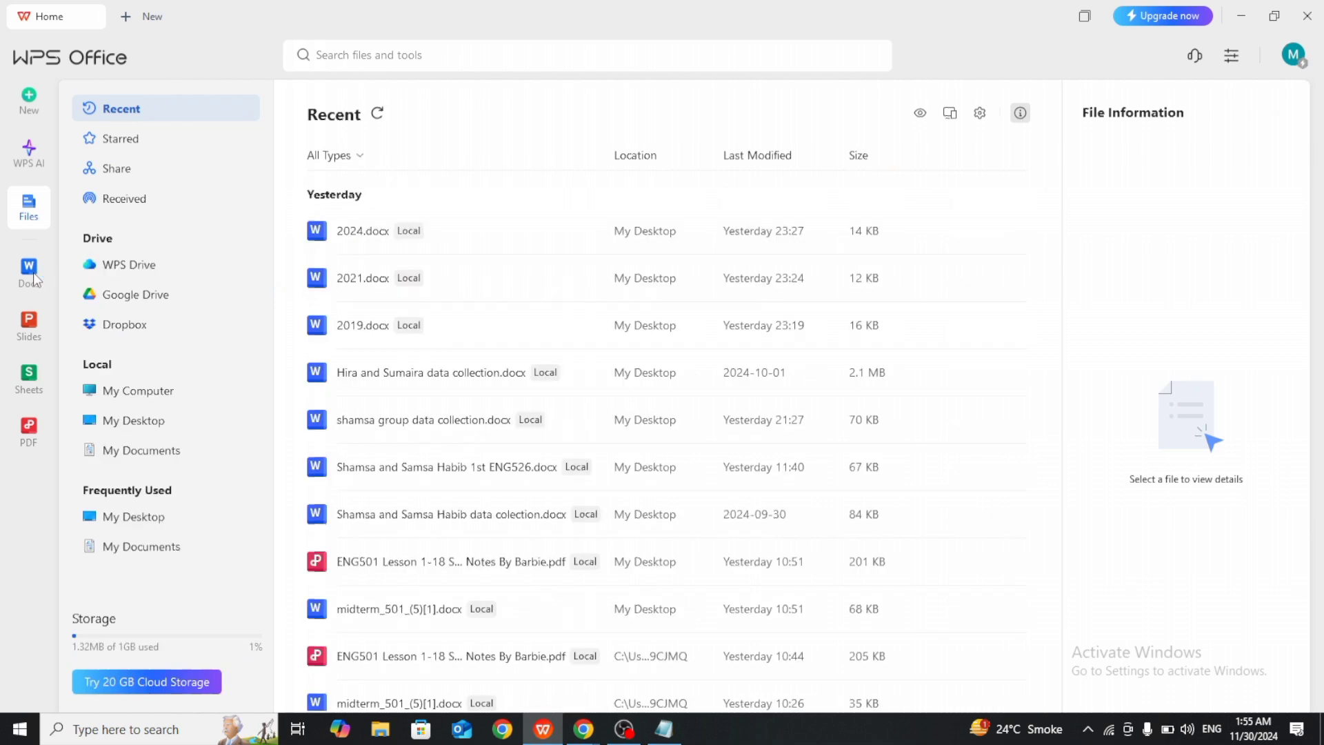
{"action": "left_click", "coordinate": [32, 272]}
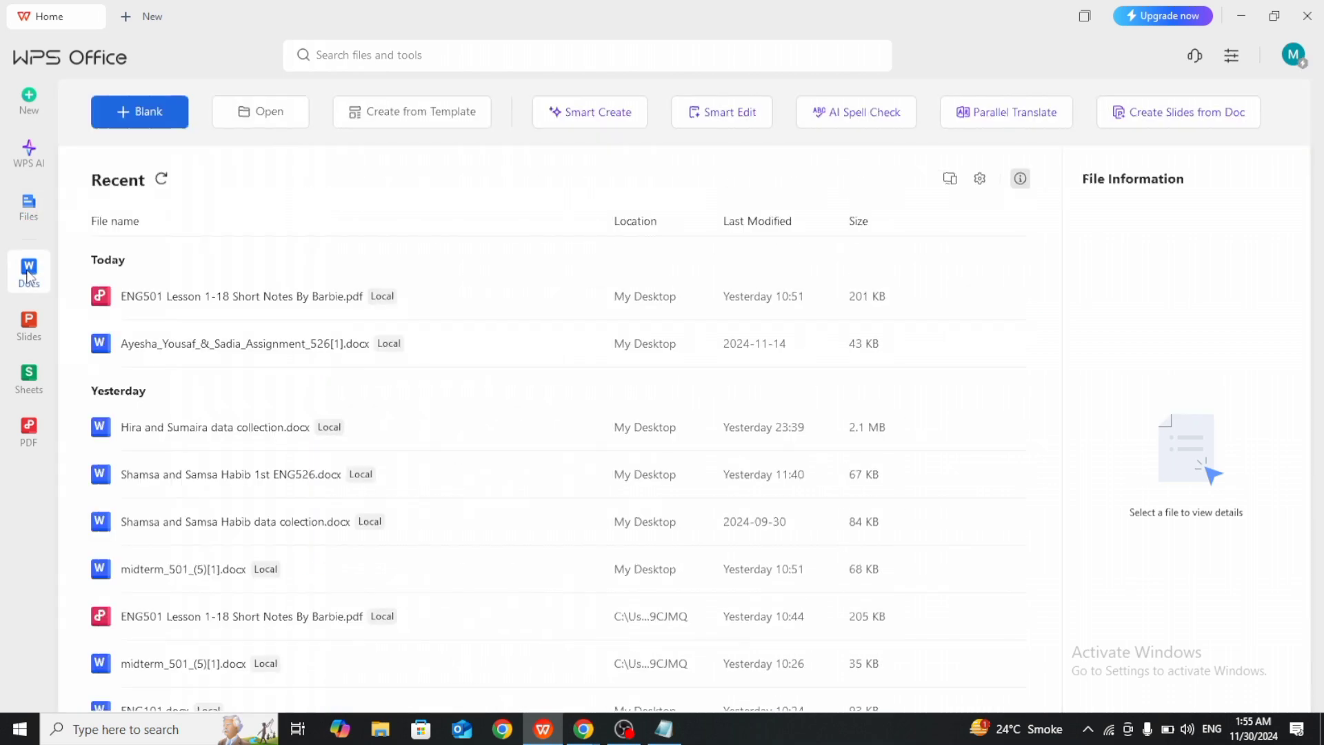
{"action": "left_click", "coordinate": [145, 119]}
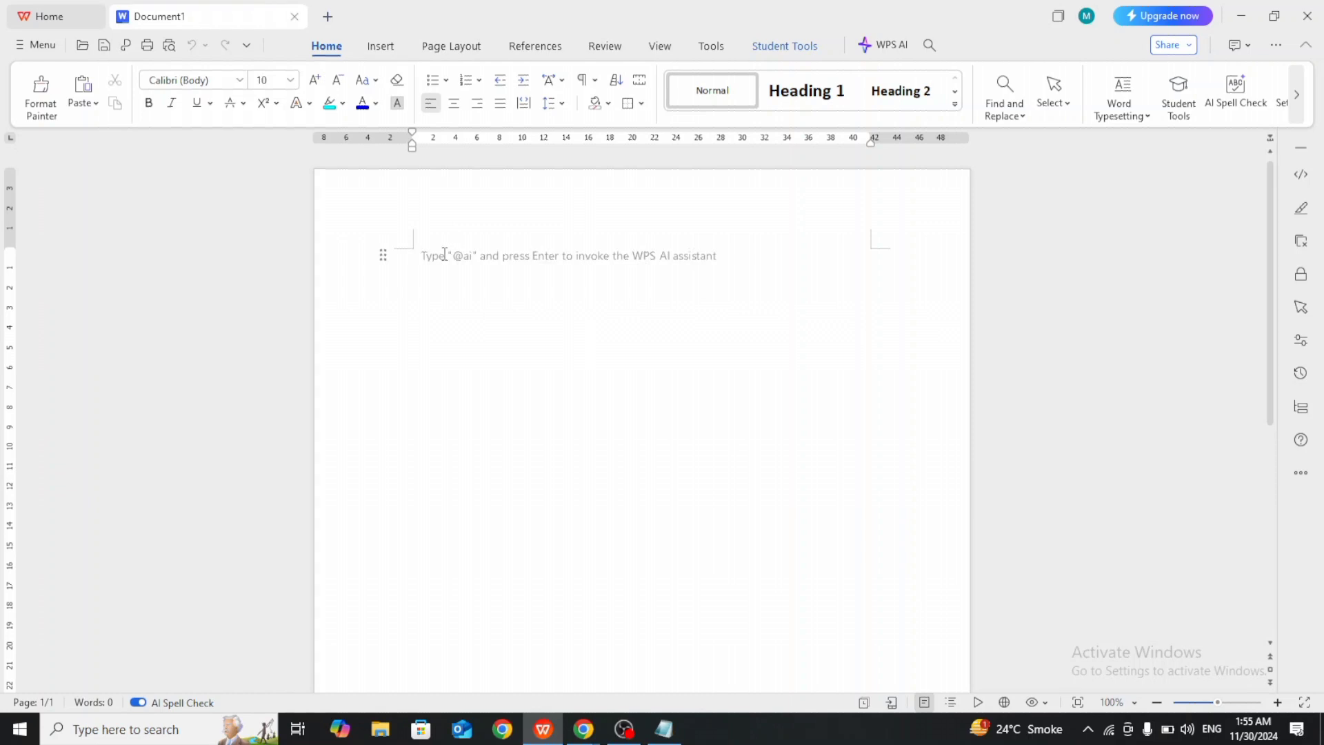
{"action": "key", "text": "ctrl+v"}
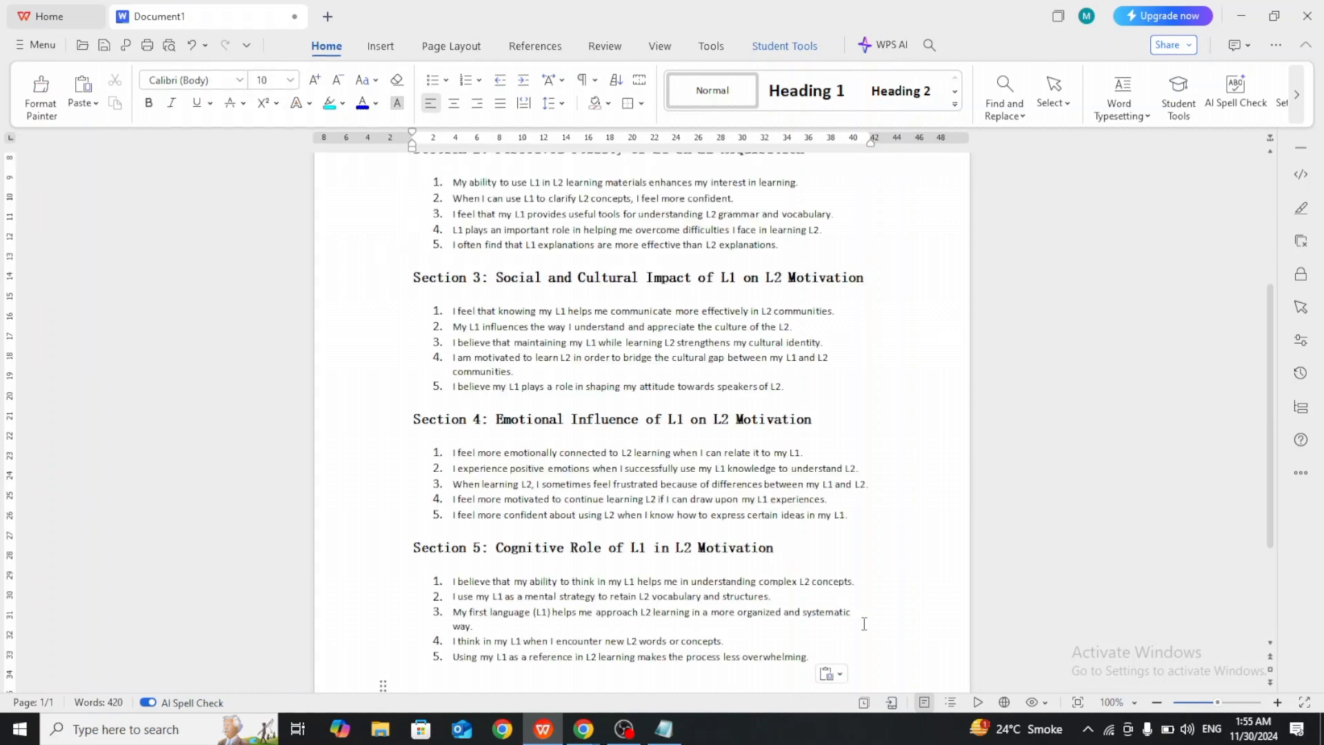
Format the entire questionnaire text, from the Section 1 heading to the last item, in Times New Roman at size 14.
{"action": "left_click_drag", "start_coordinate": [831, 656], "coordinate": [320, 147]}
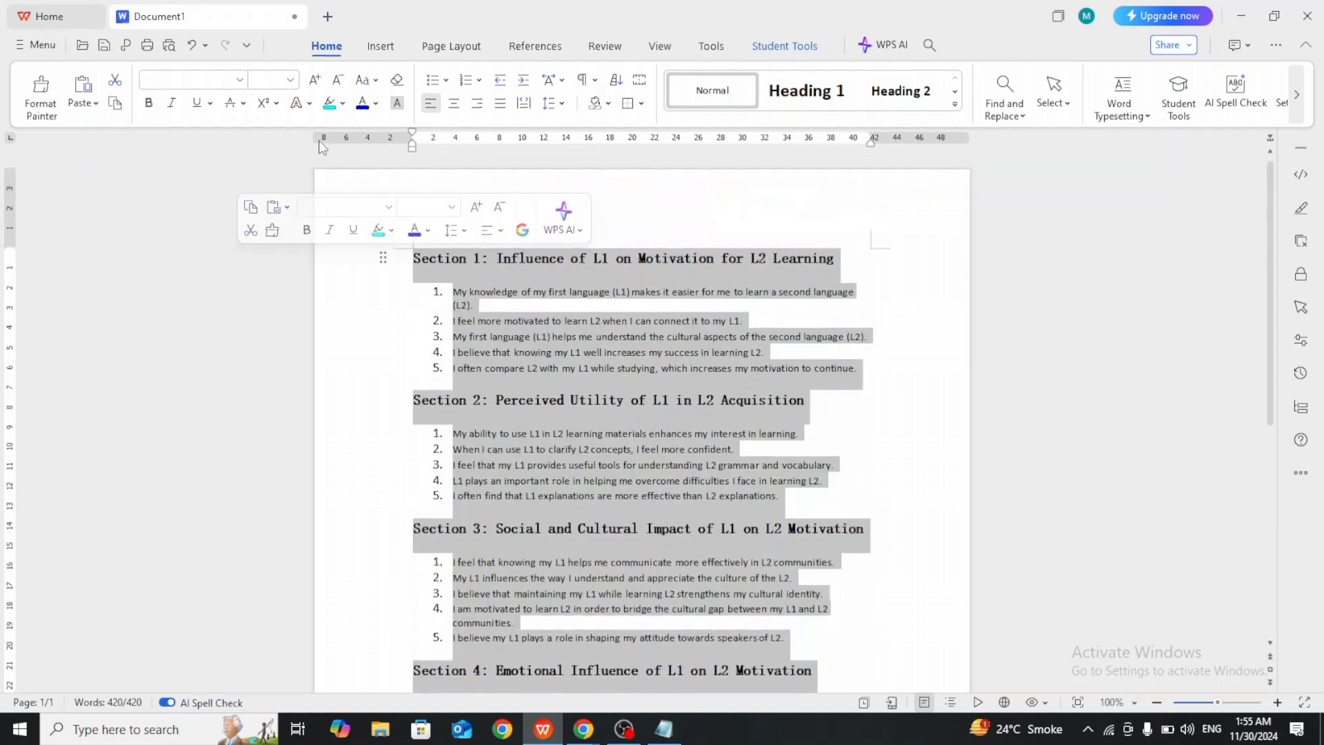
{"action": "left_click", "coordinate": [239, 80]}
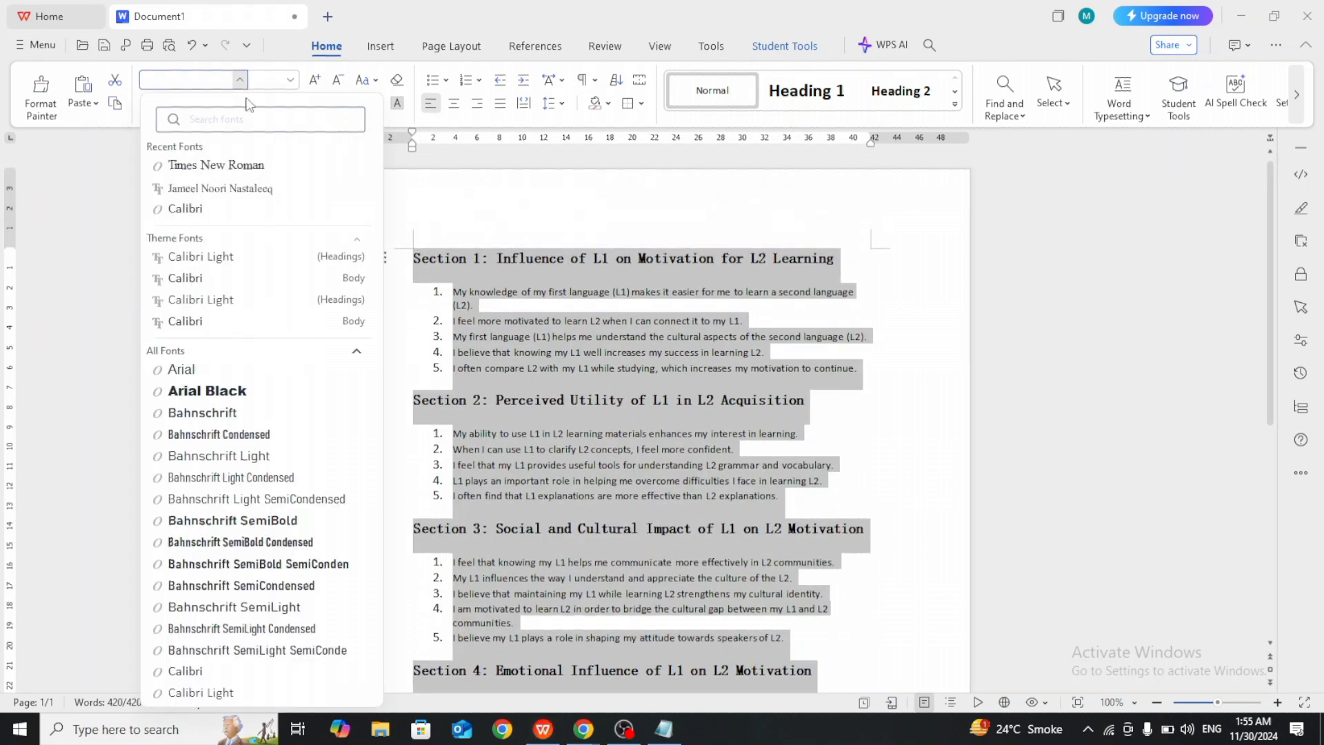
{"action": "left_click", "coordinate": [260, 166]}
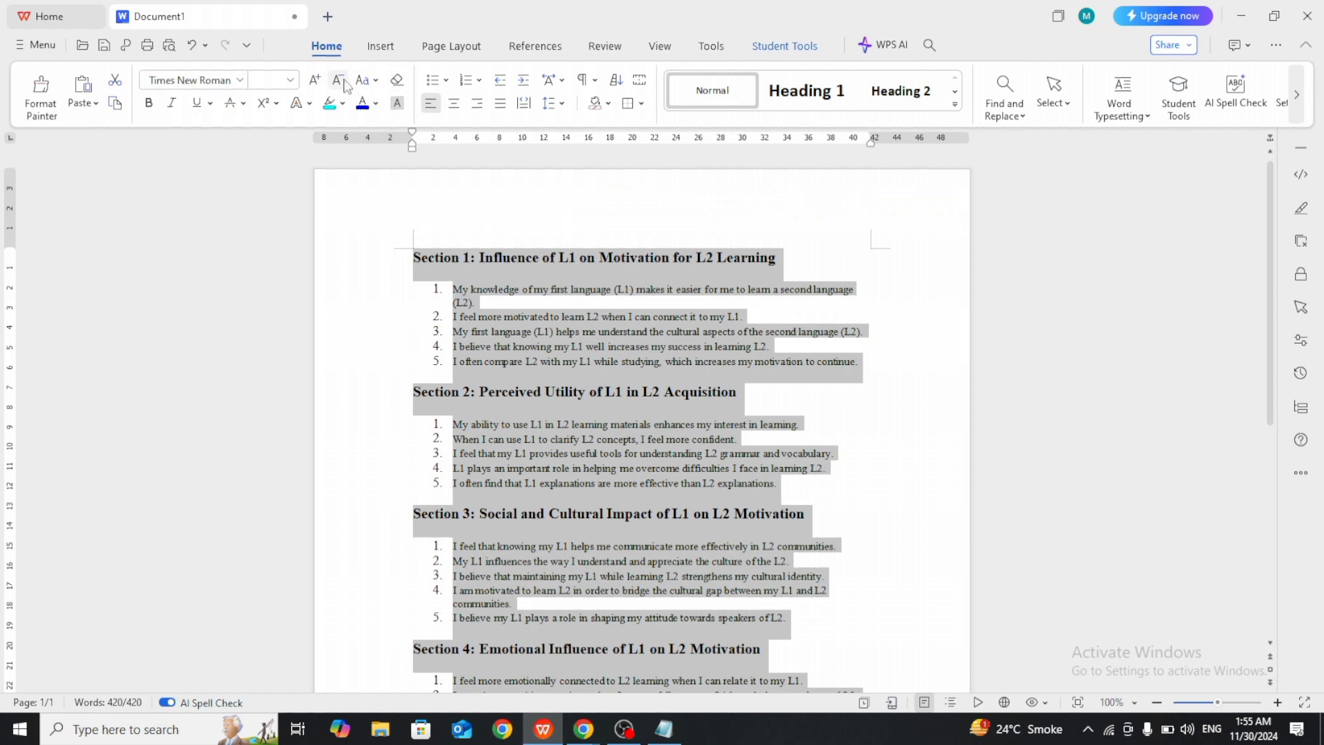
{"action": "left_click", "coordinate": [290, 79]}
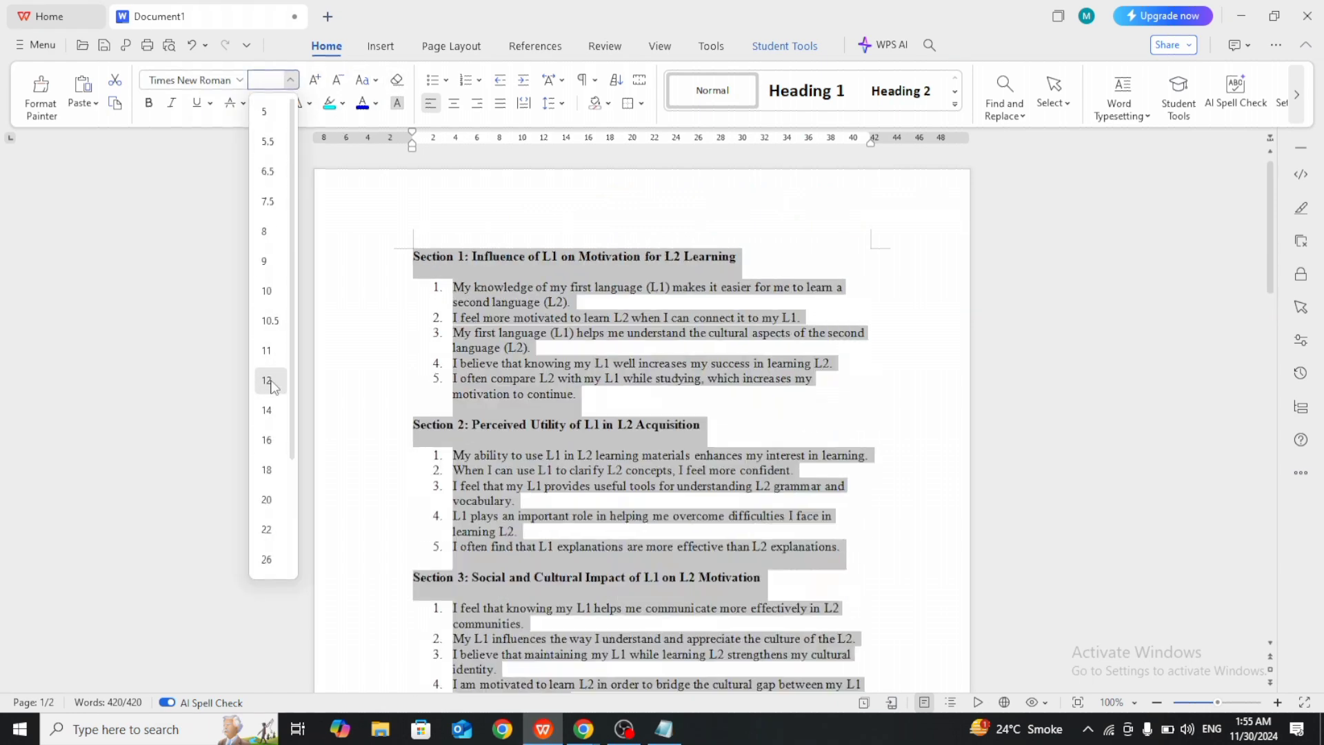
{"action": "left_click", "coordinate": [270, 384]}
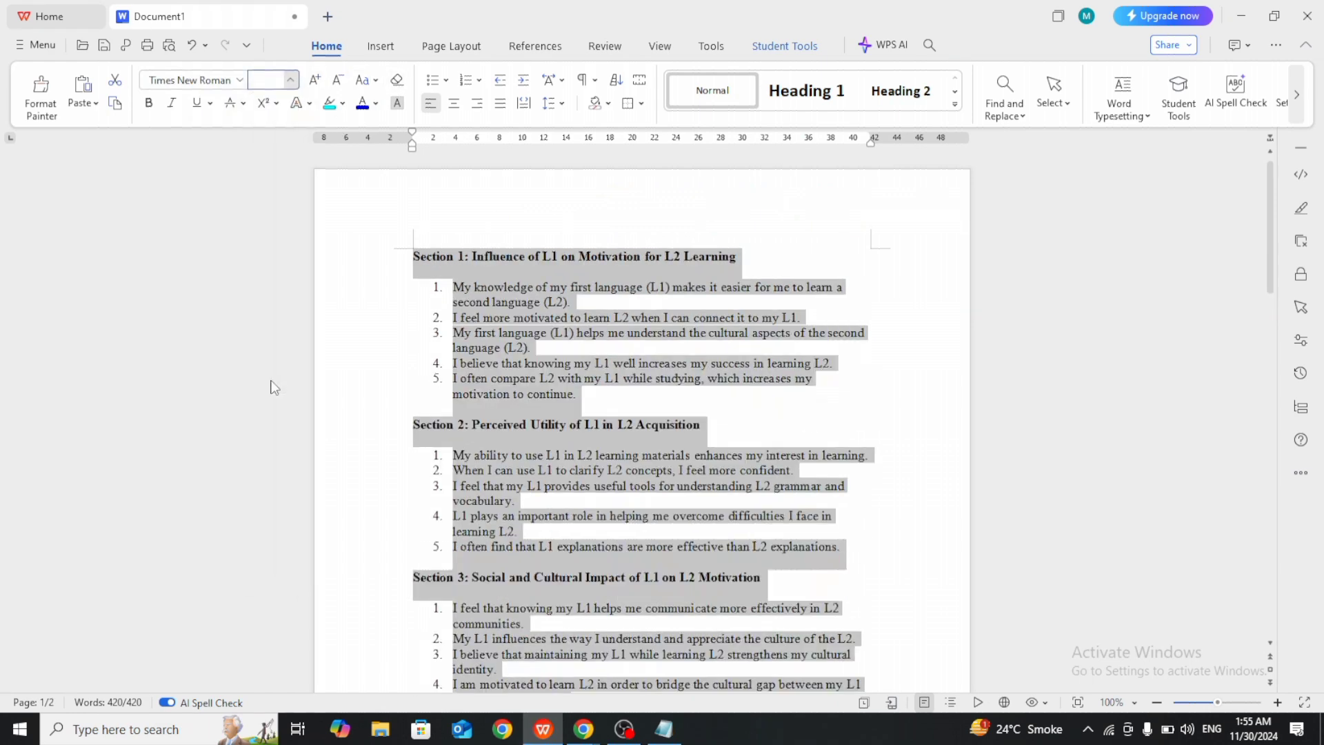
{"action": "left_click", "coordinate": [292, 81]}
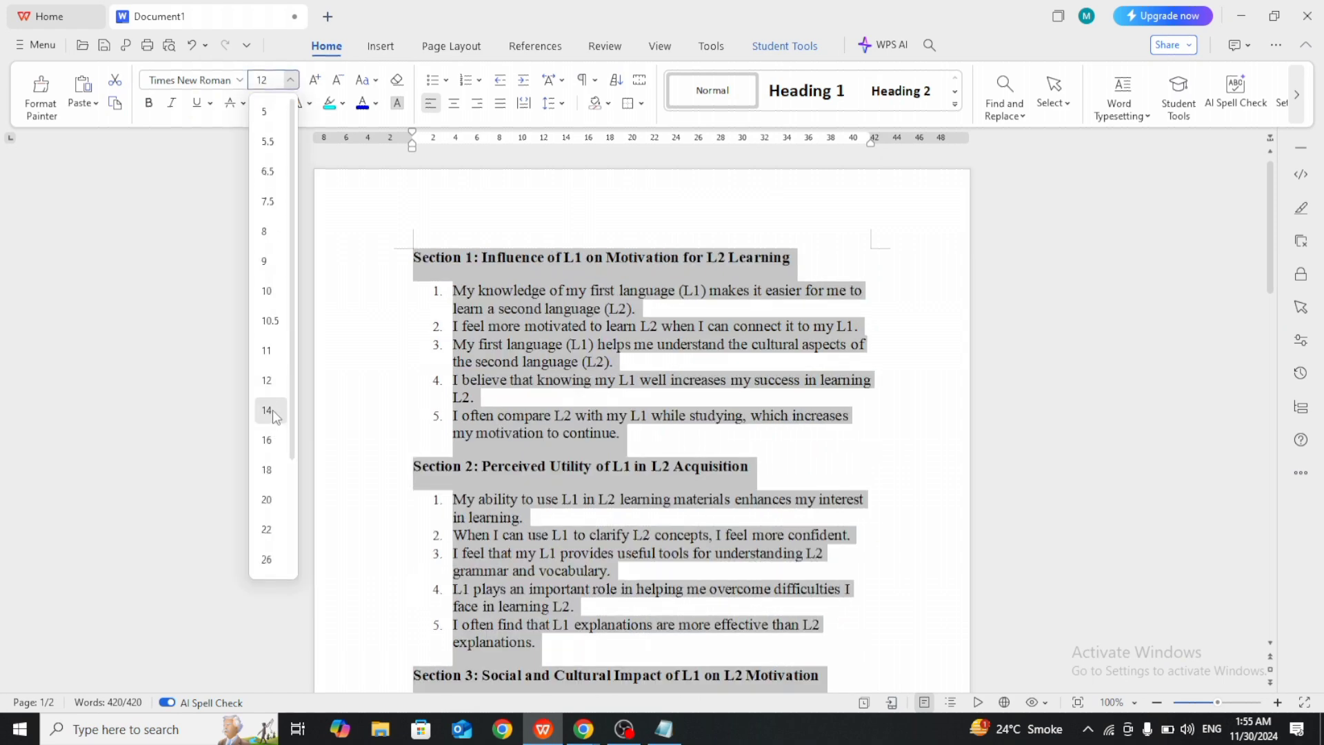
{"action": "left_click", "coordinate": [268, 412]}
{"action": "left_click", "coordinate": [564, 362]}
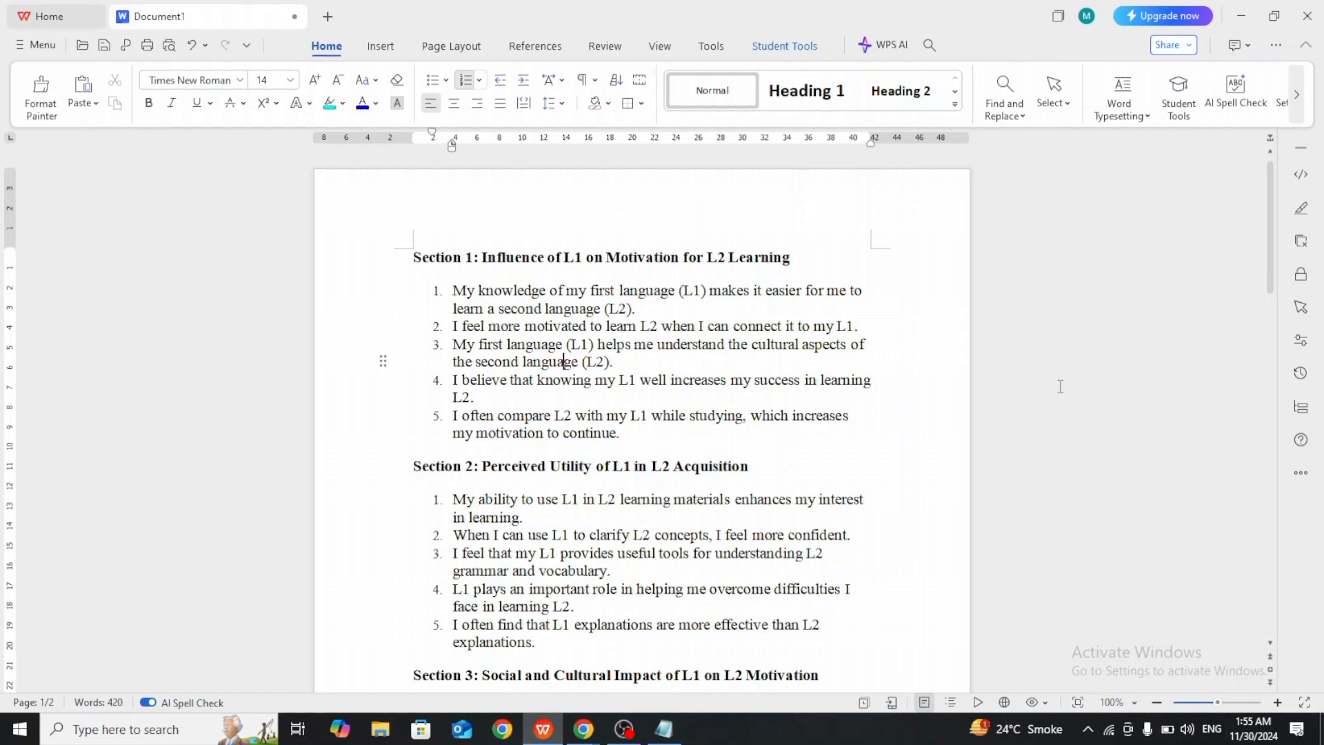
{"action": "left_click_drag", "start_coordinate": [1275, 259], "coordinate": [1236, 256]}
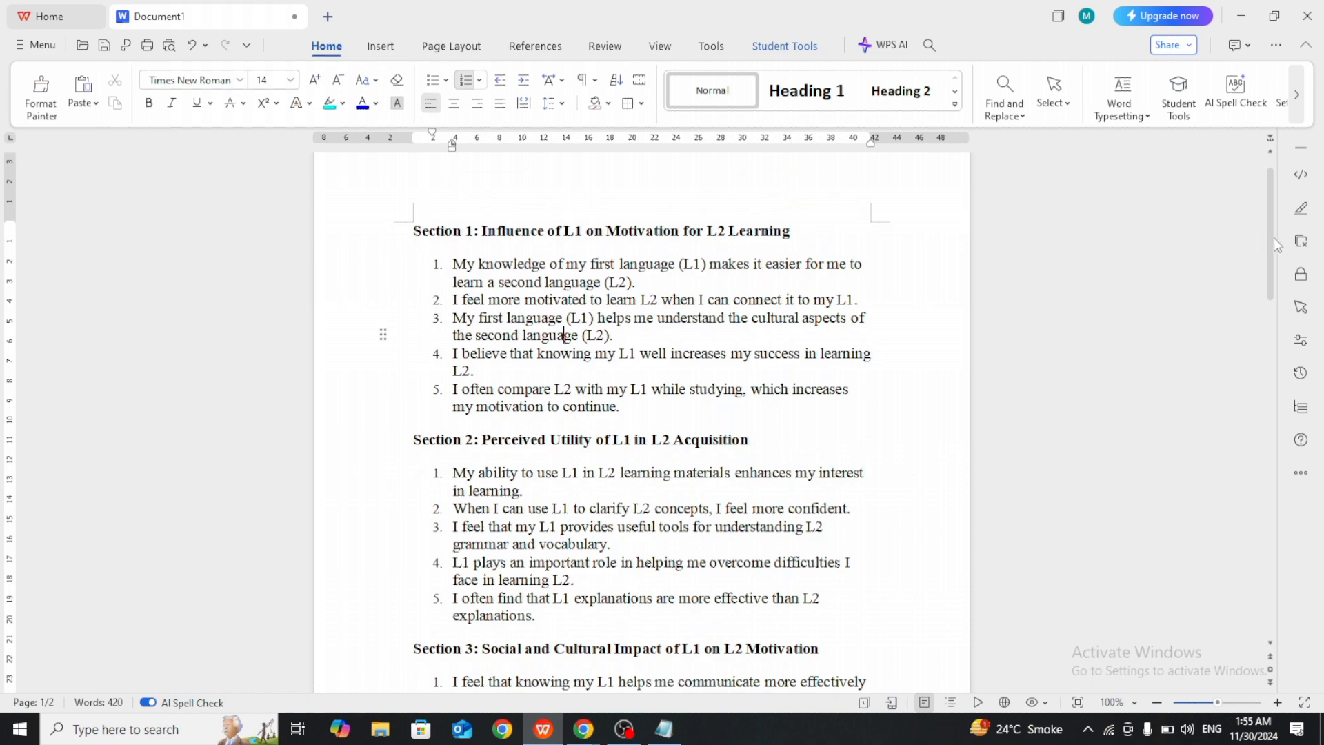
{"action": "left_click_drag", "start_coordinate": [1275, 239], "coordinate": [1270, 208]}
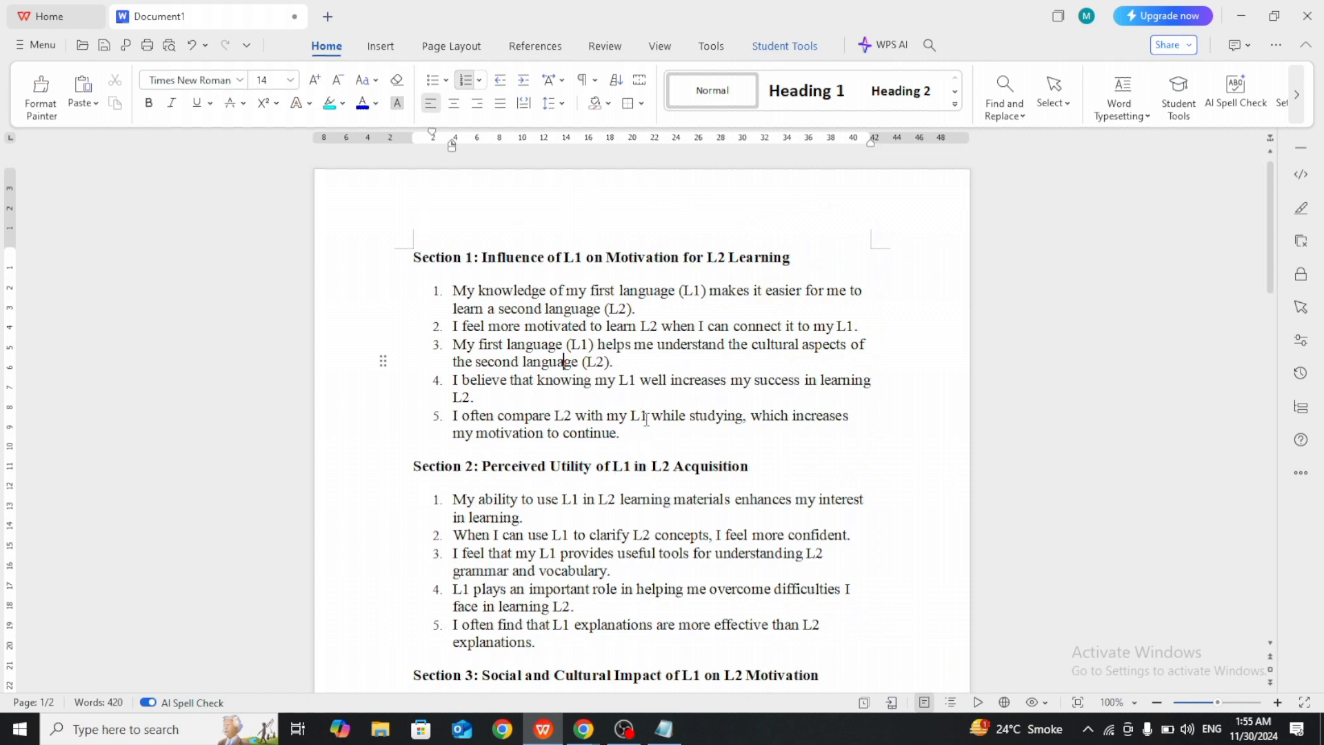
{"action": "left_click_drag", "start_coordinate": [753, 469], "coordinate": [368, 486]}
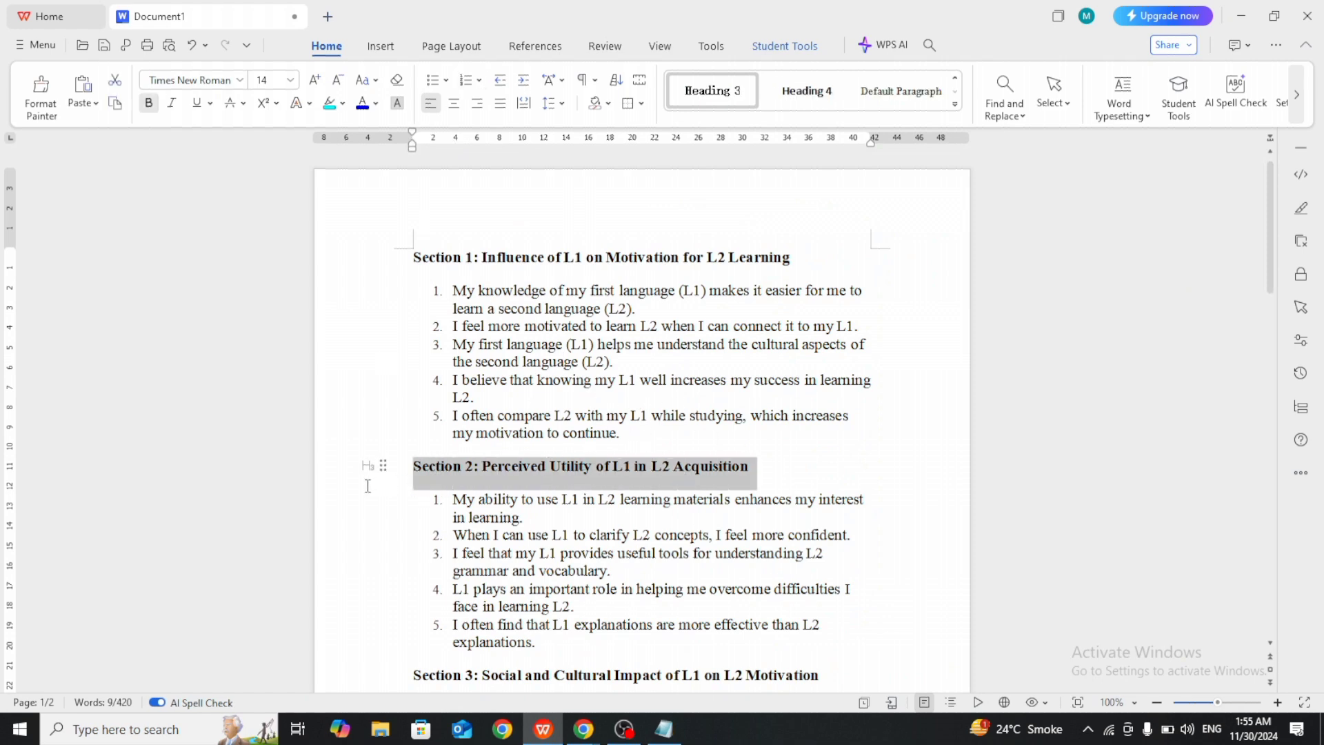
{"action": "left_click_drag", "start_coordinate": [452, 500], "coordinate": [729, 502]}
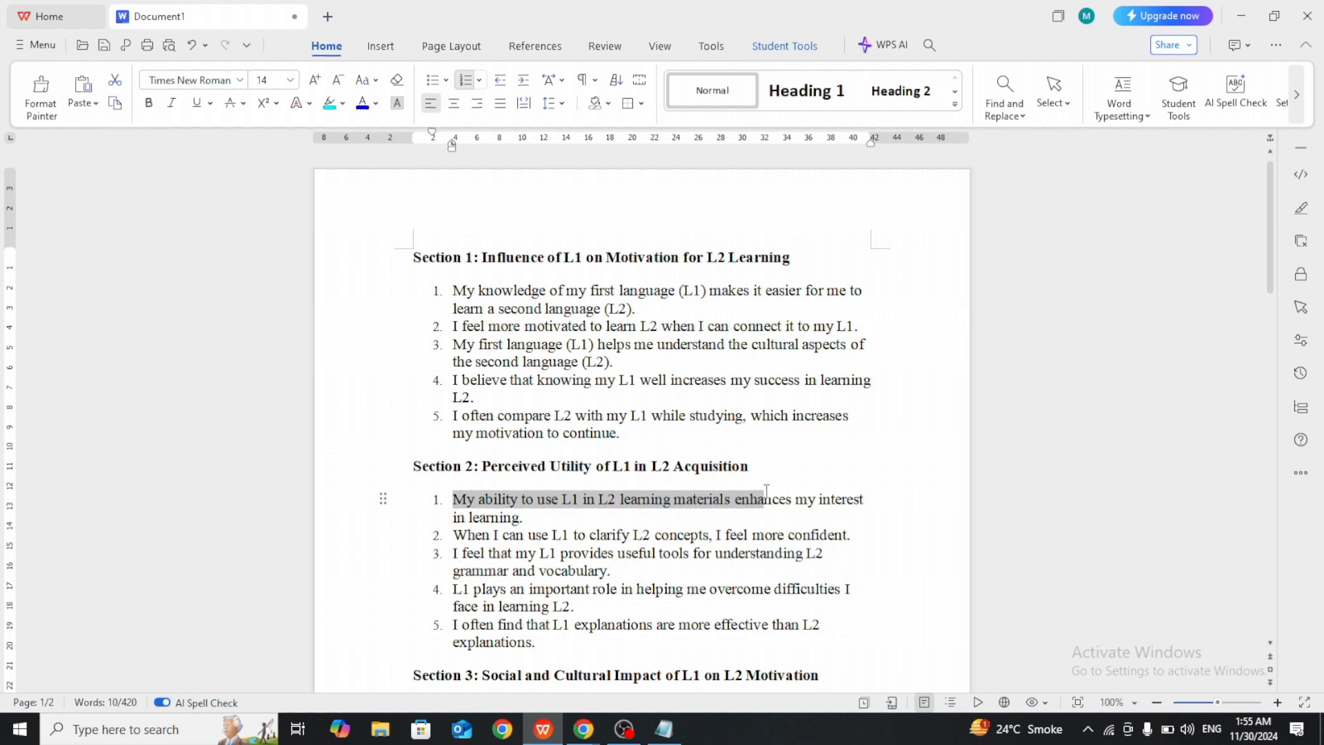
{"action": "left_click", "coordinate": [649, 505]}
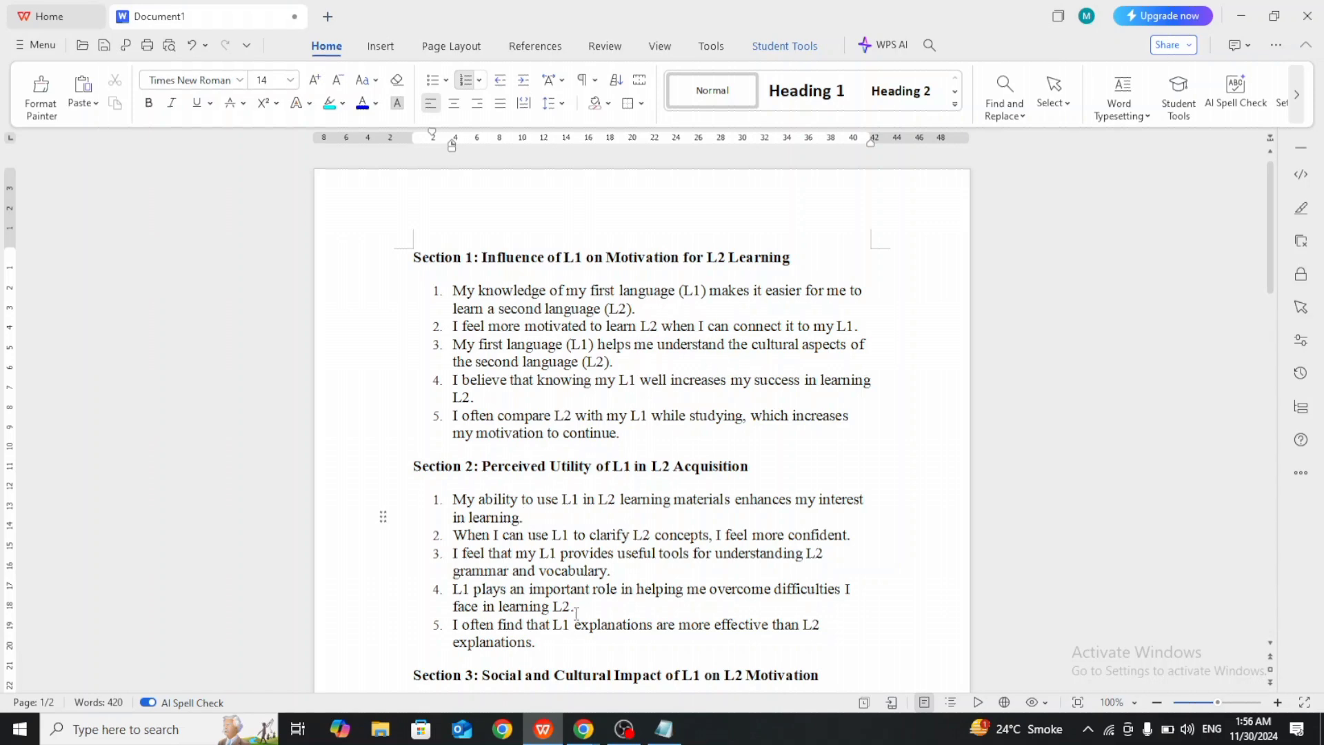
Switch to the Chrome window with the conversation and close its ChatGPT and GPT-4 OpenAI pages.
{"action": "mouse_move", "coordinate": [584, 729]}
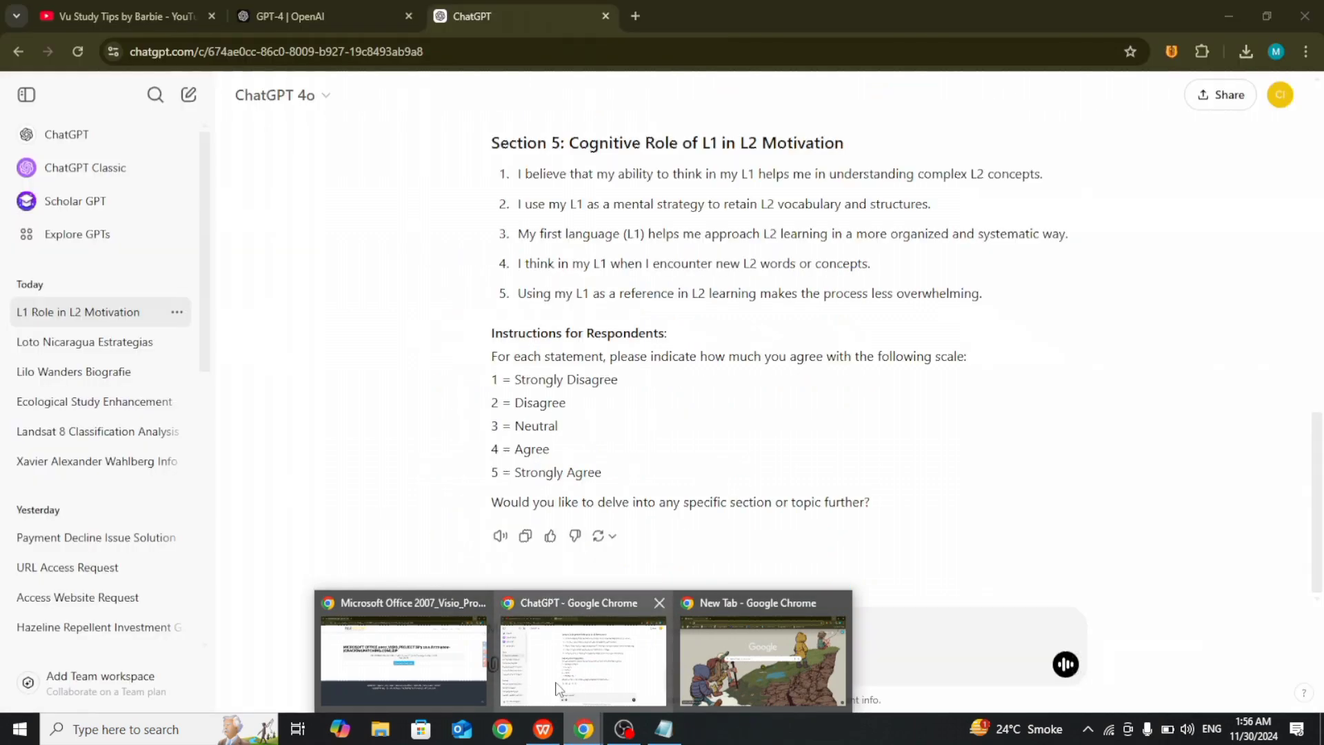
{"action": "left_click", "coordinate": [559, 686]}
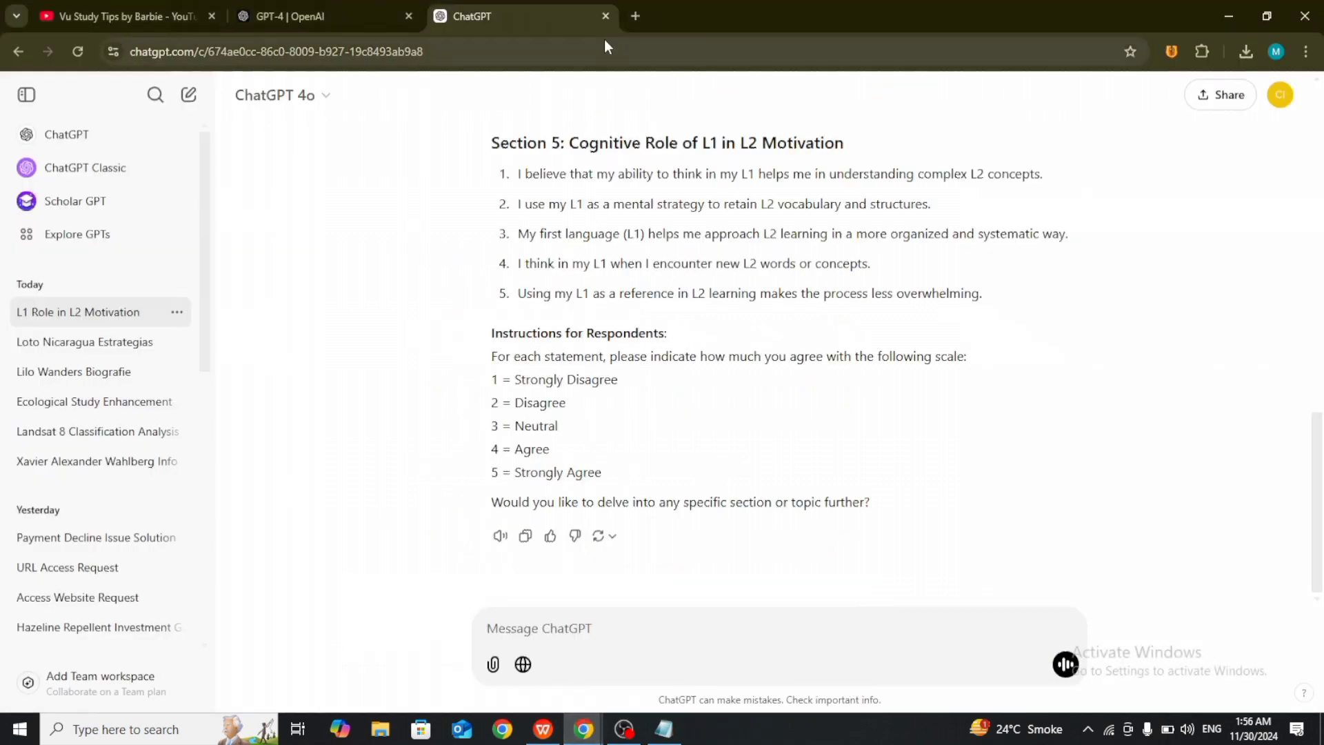
{"action": "left_click", "coordinate": [606, 16]}
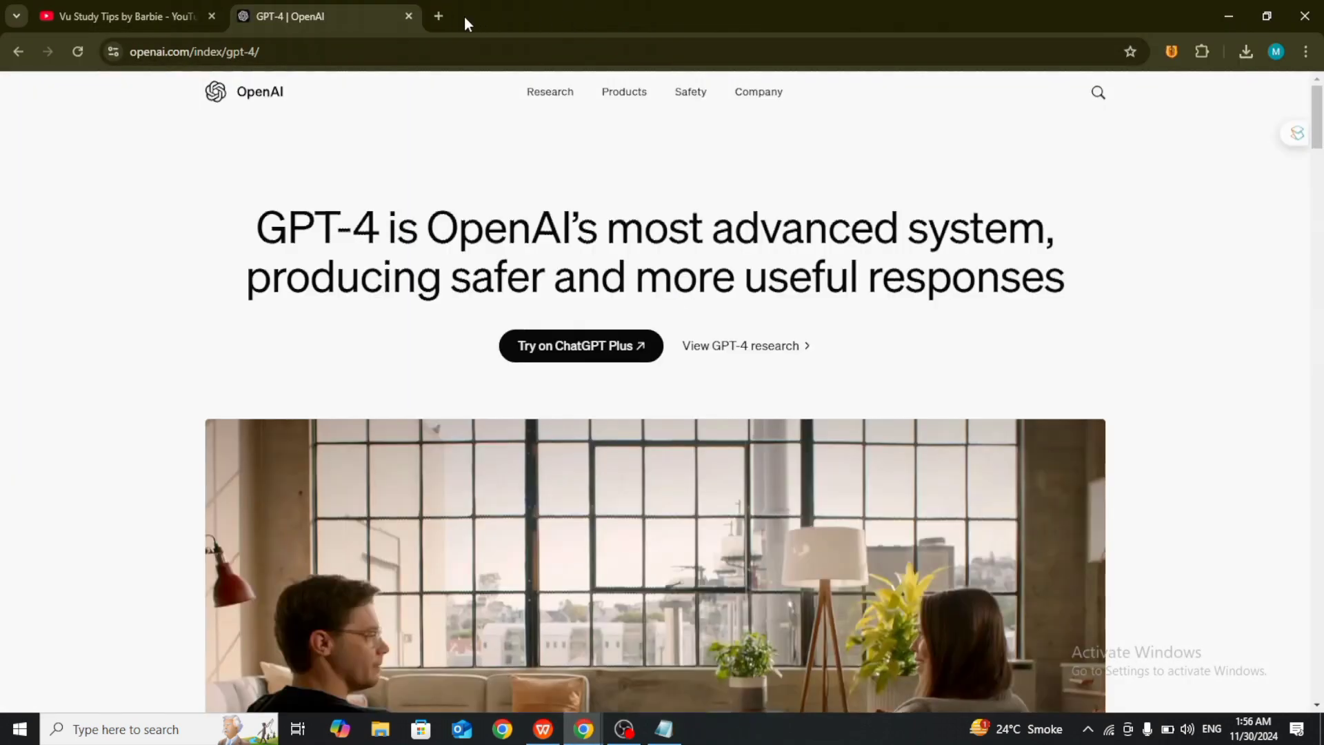
{"action": "left_click", "coordinate": [409, 16]}
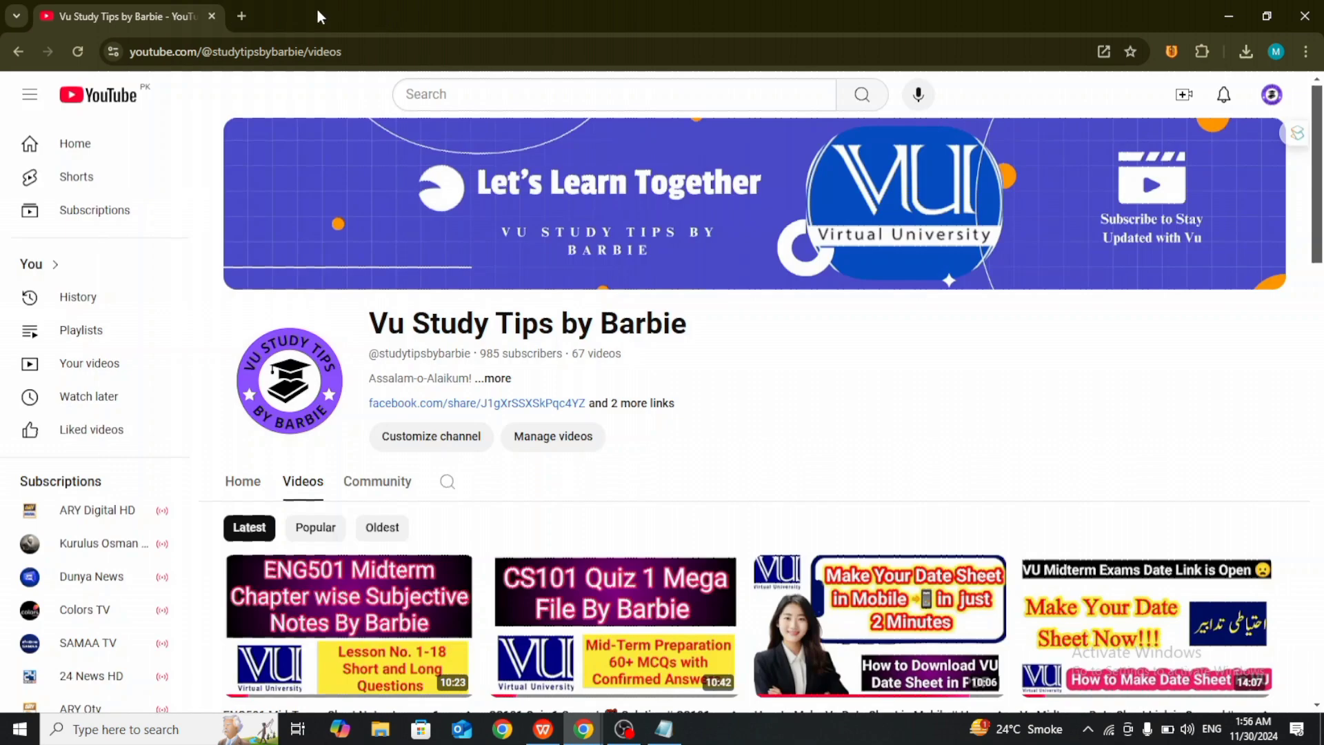
Search Google for "google forms" in a new browser tab.
{"action": "left_click", "coordinate": [243, 15]}
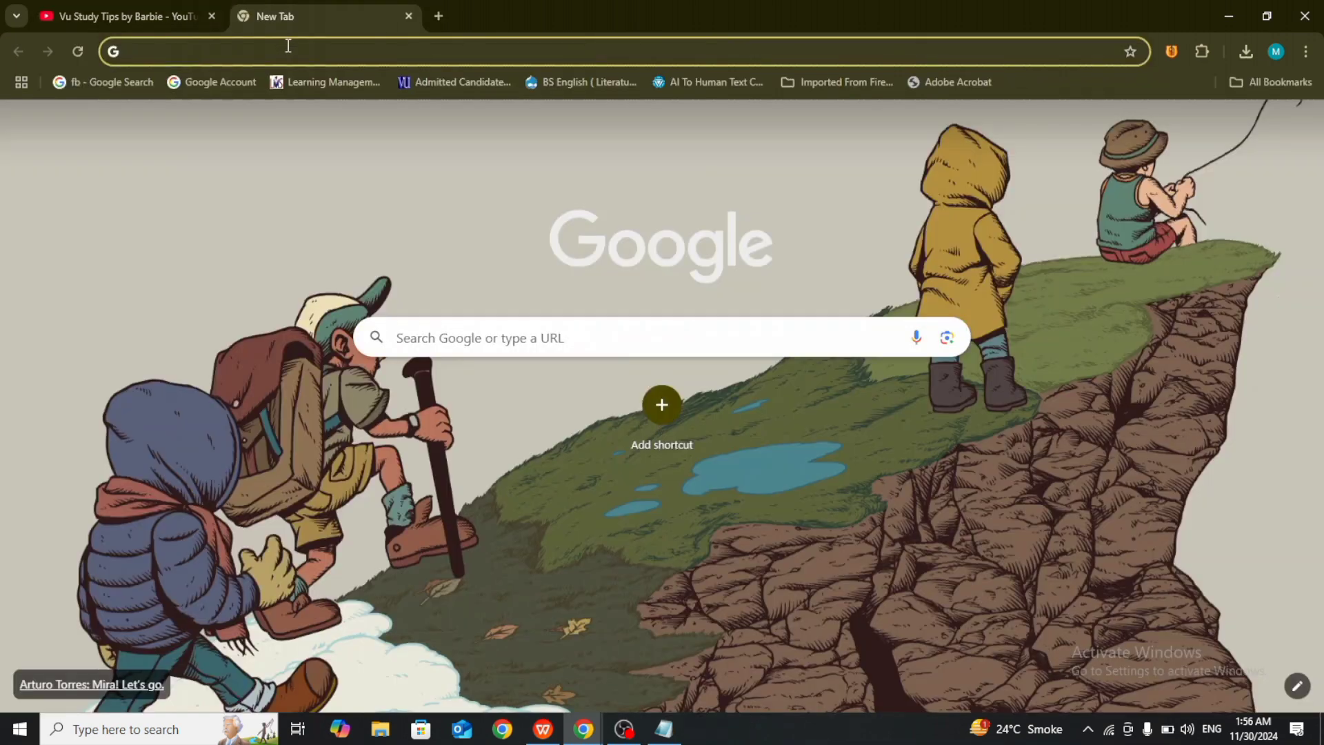
{"action": "left_click", "coordinate": [287, 46]}
{"action": "type", "text": "google"}
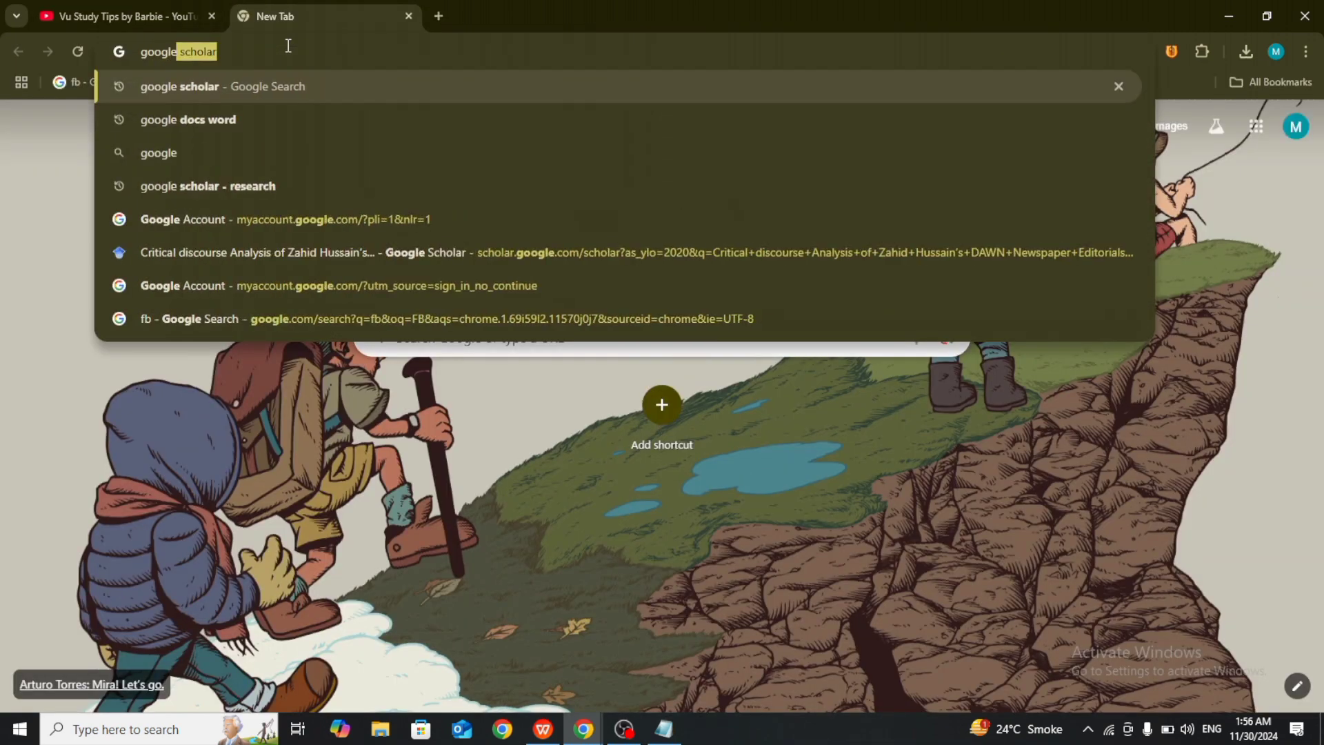
{"action": "type", "text": " forms"}
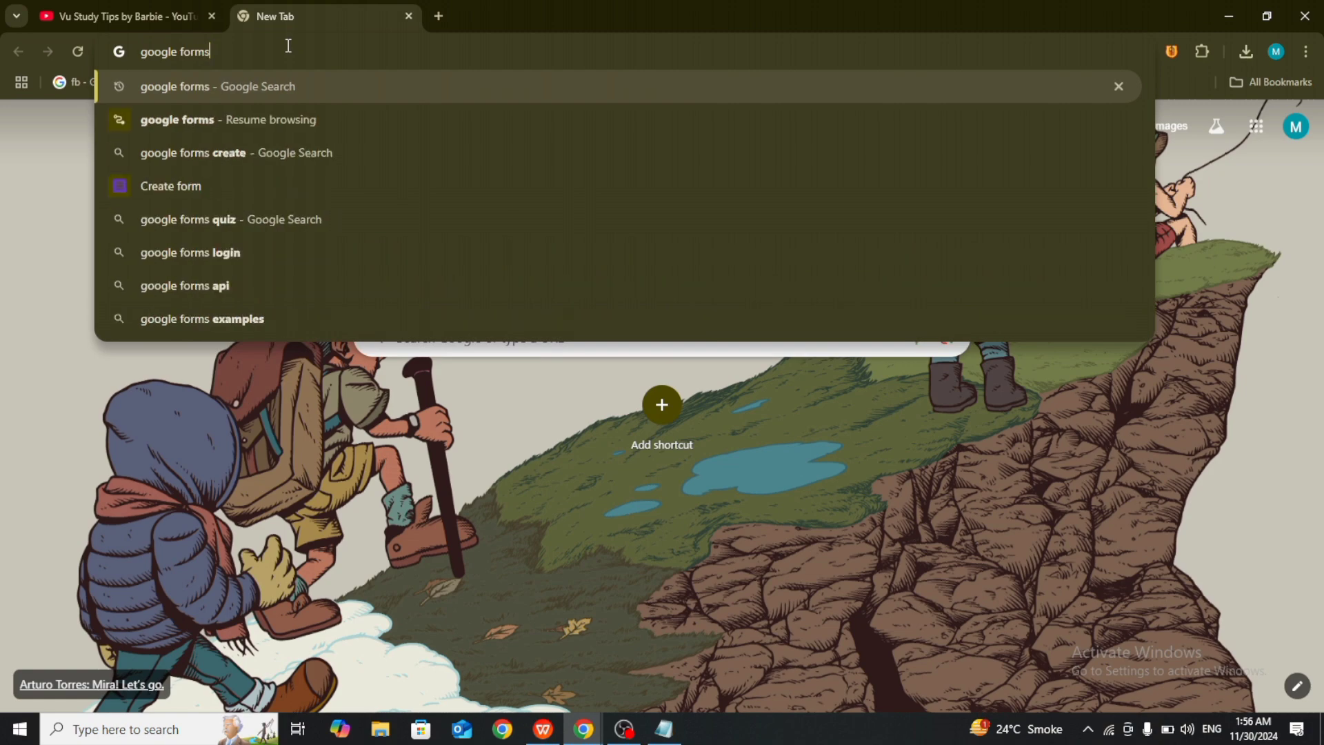
{"action": "key", "text": "Return"}
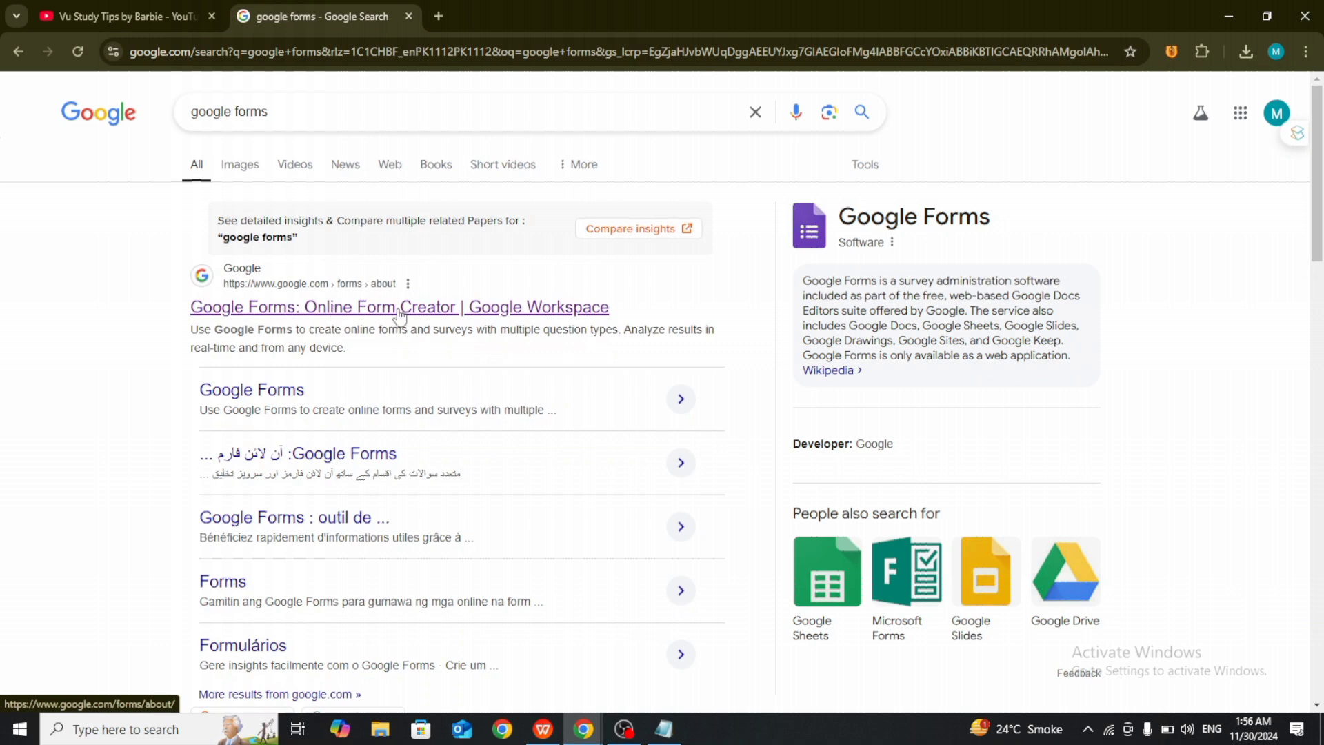
Open Google Forms from the official search result and start a blank form.
{"action": "left_click", "coordinate": [461, 315]}
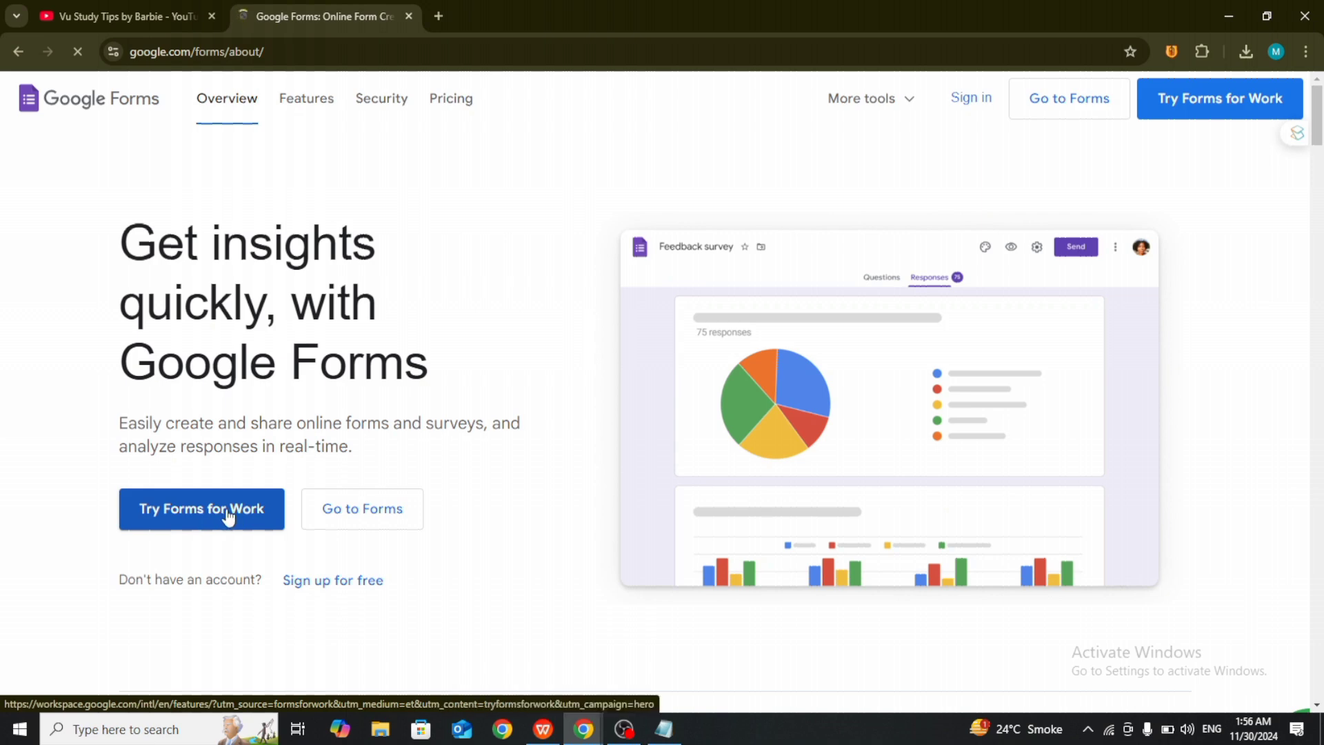
{"action": "left_click", "coordinate": [371, 510]}
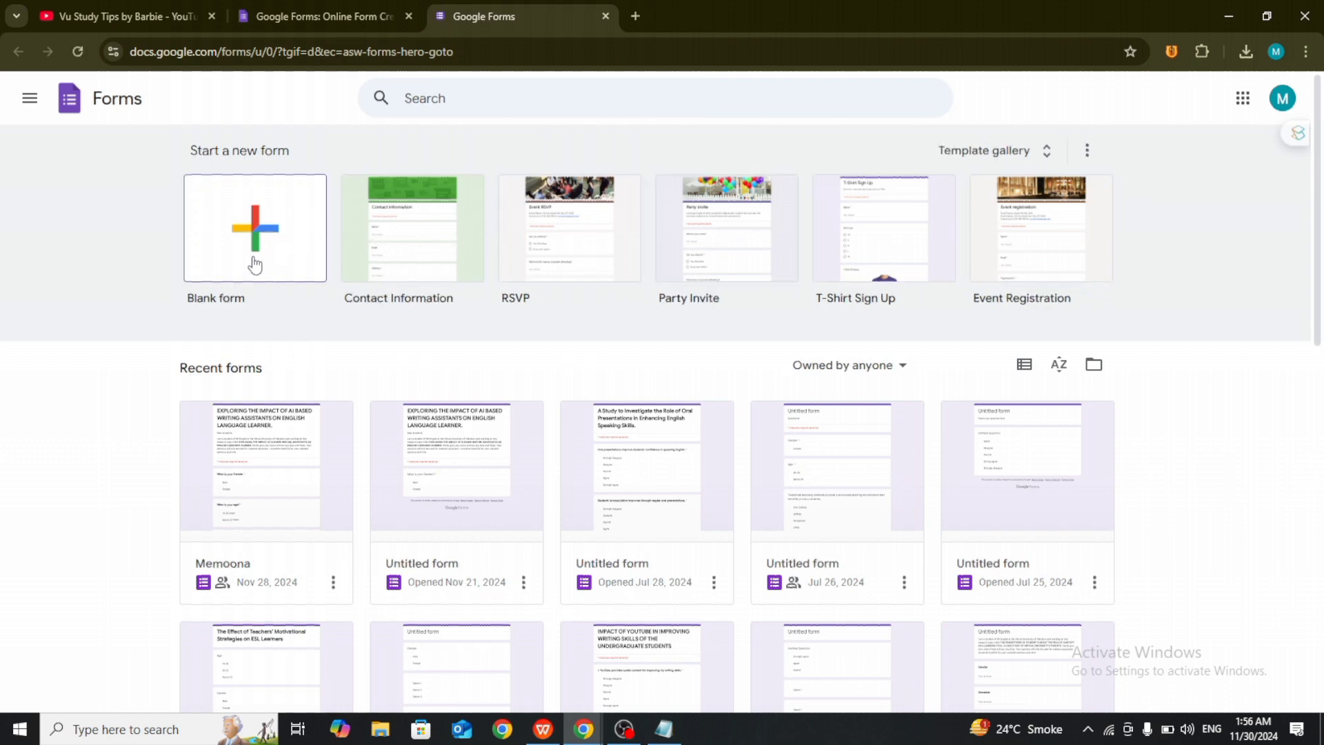
{"action": "left_click", "coordinate": [249, 234]}
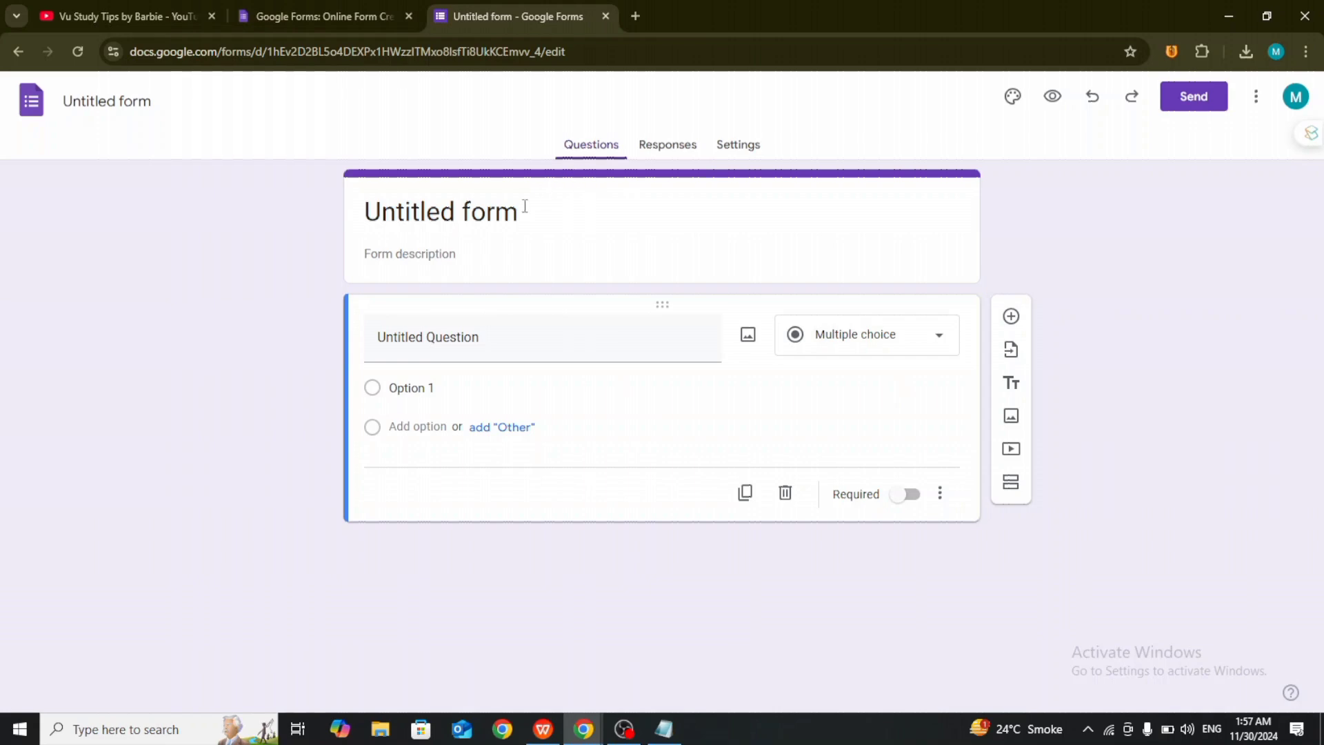
Title the form "THE ROLE OF L1 ON L2 MOTIVATION" and make the title bold.
{"action": "left_click_drag", "start_coordinate": [525, 212], "coordinate": [356, 221]}
{"action": "type", "text": "THE ROLE OF L1 ON L2 MOTIVATION"}
{"action": "key", "text": "ctrl+a"}
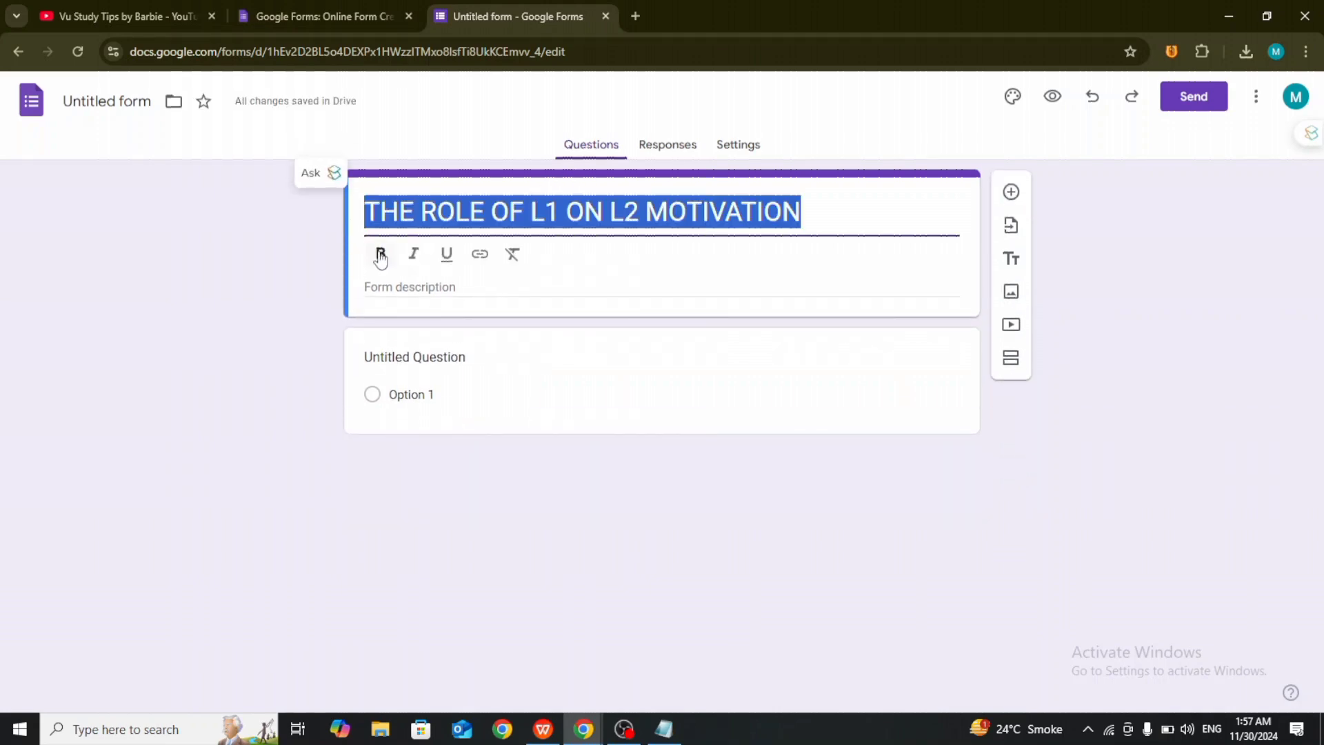
{"action": "left_click", "coordinate": [380, 254]}
{"action": "left_click", "coordinate": [687, 229]}
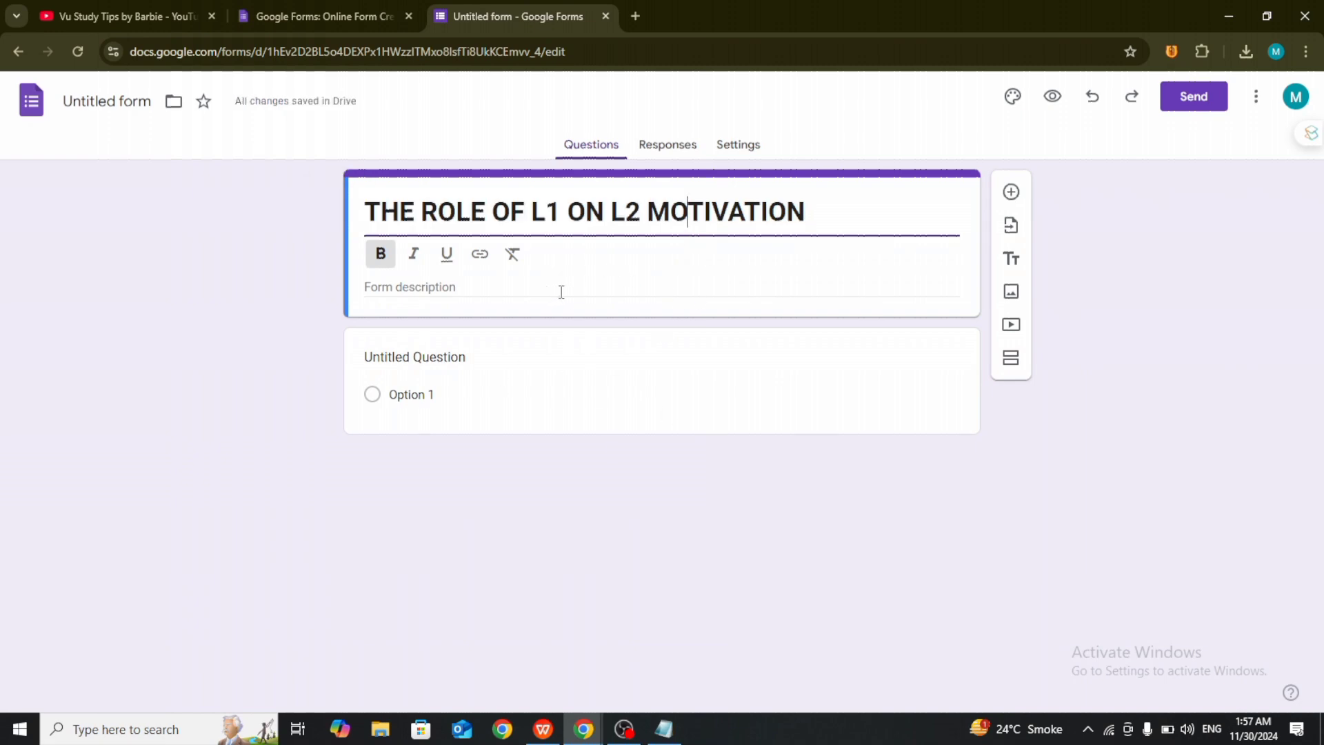
{"action": "left_click", "coordinate": [560, 289]}
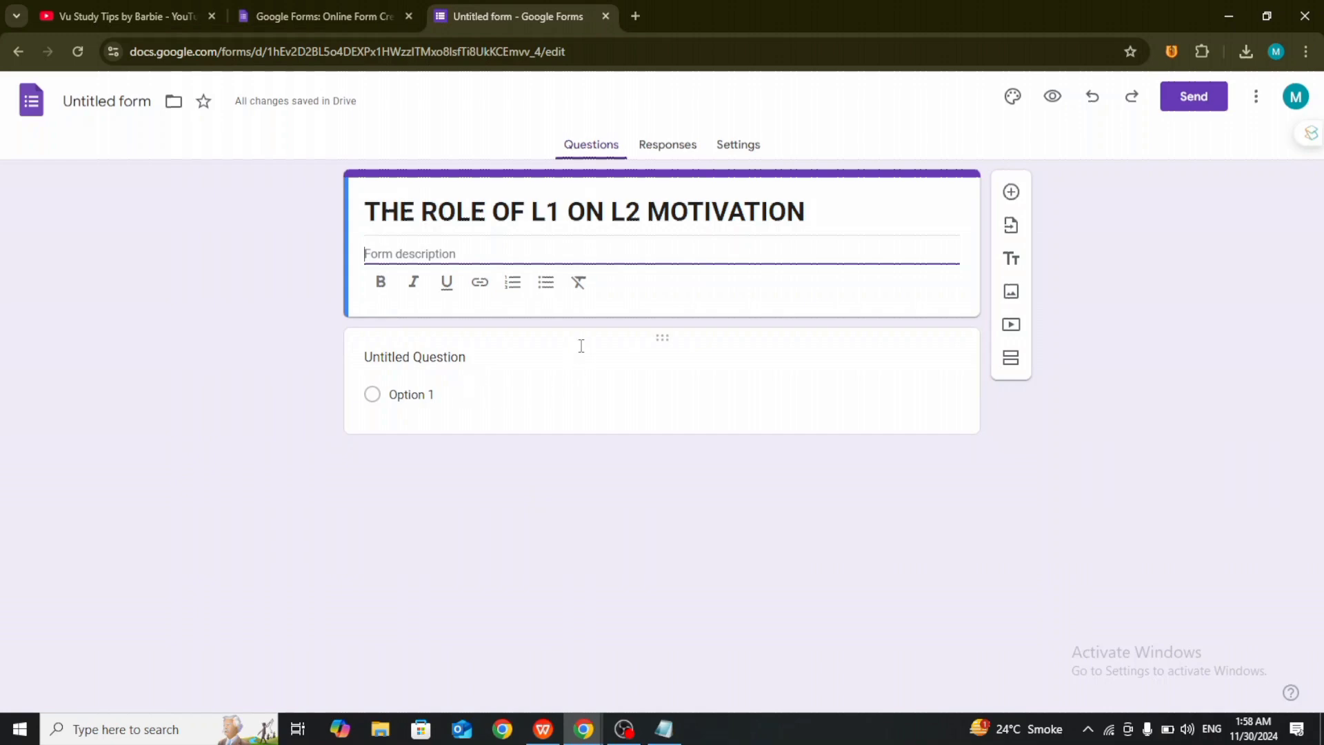
Add a question titled "Gender" below the form title with the multiple choice answer type.
{"action": "left_click", "coordinate": [1011, 194]}
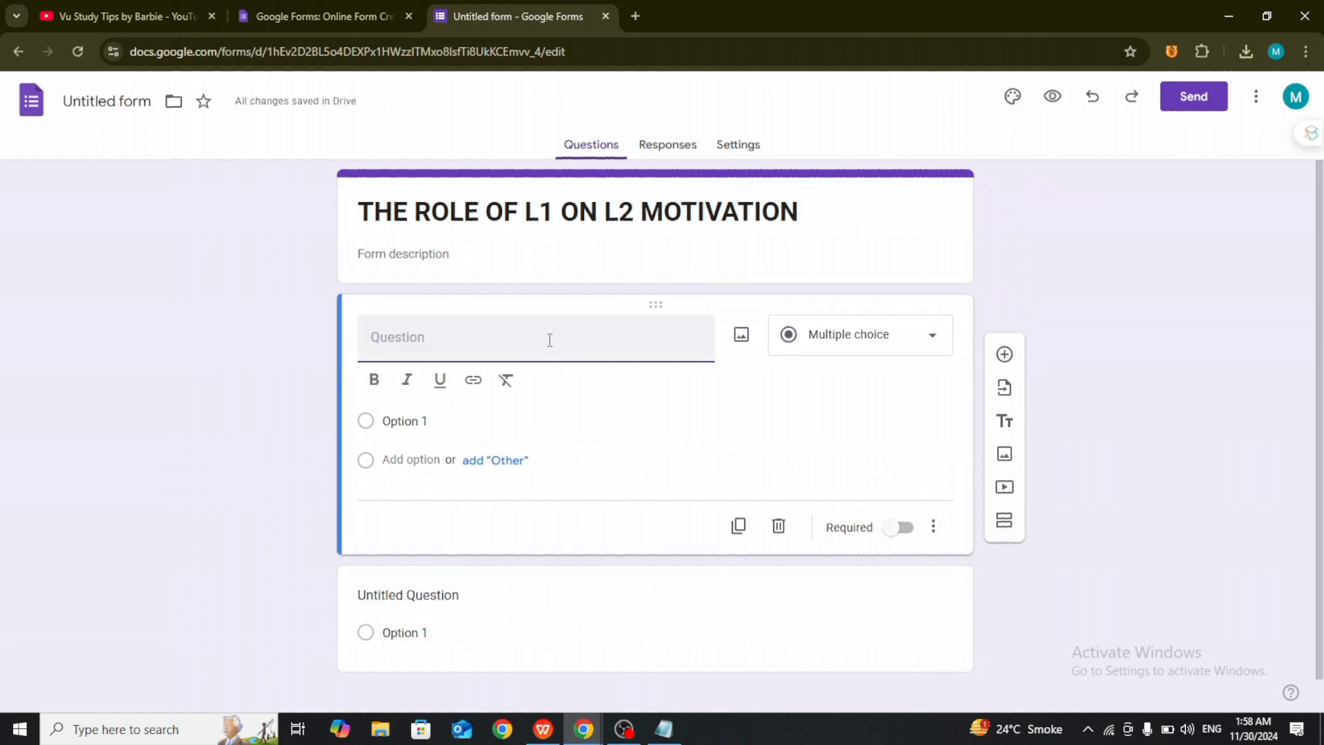
{"action": "type", "text": "Age"}
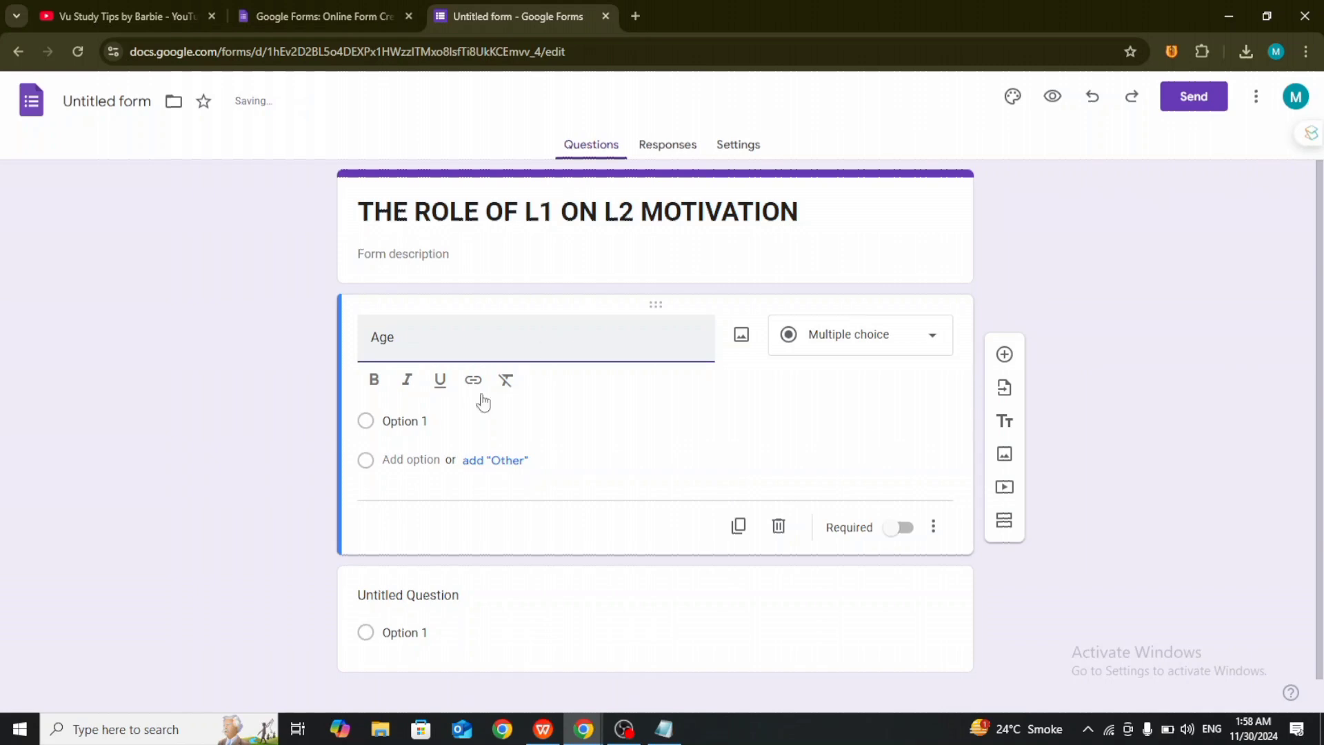
{"action": "key", "text": "BackSpace"}
{"action": "key", "text": "BackSpace"}
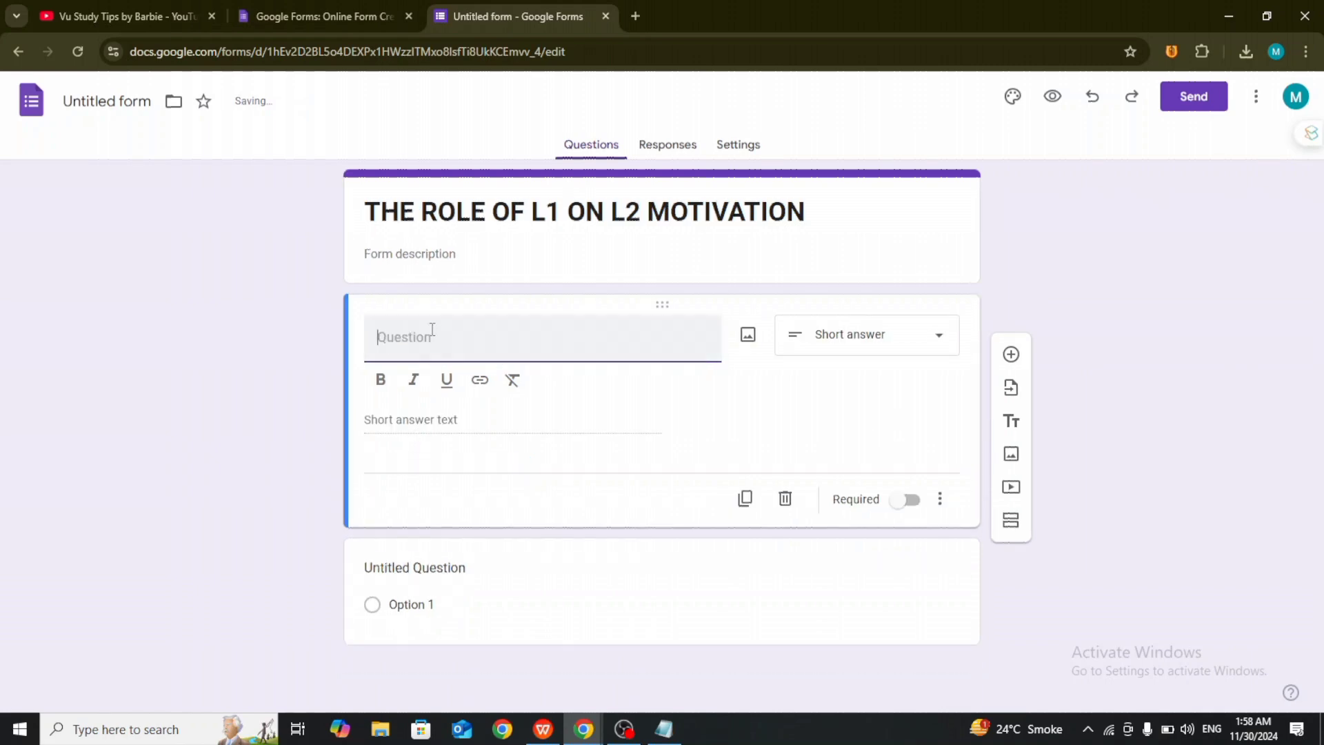
{"action": "type", "text": "Gender"}
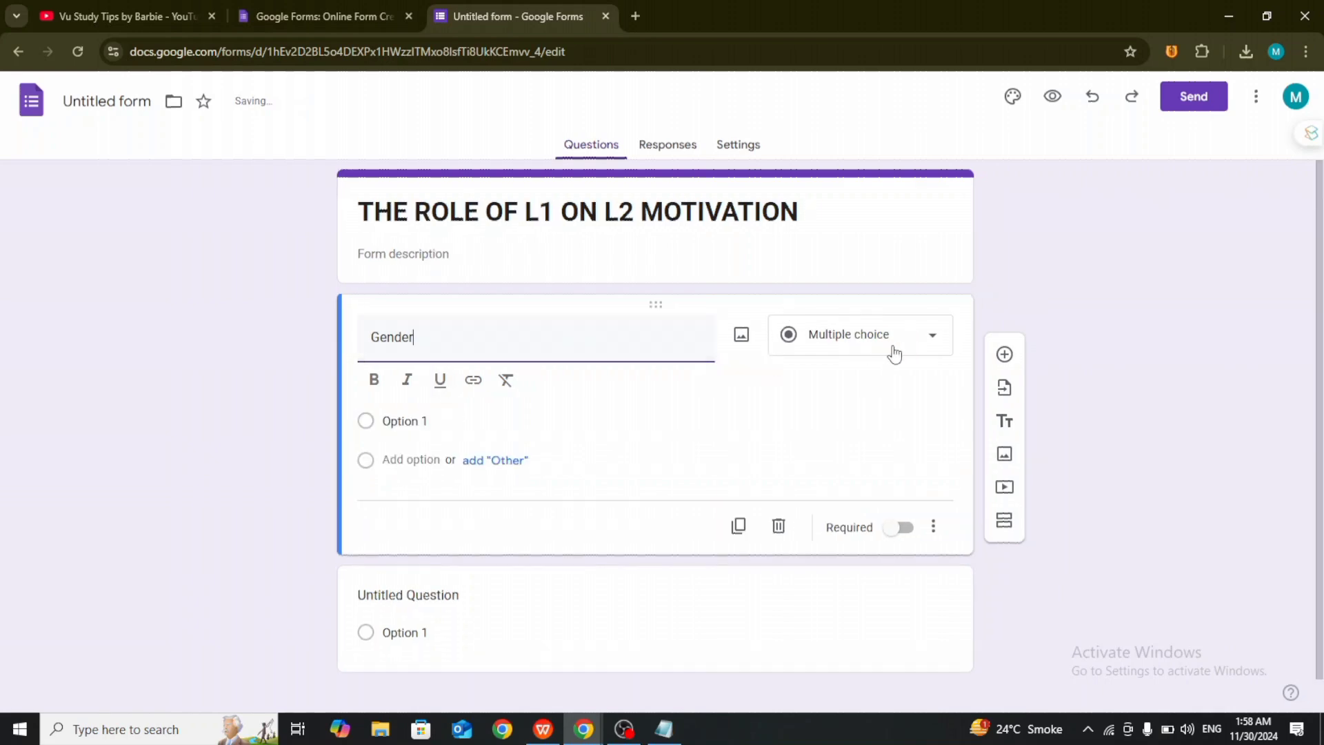
{"action": "left_click", "coordinate": [916, 341]}
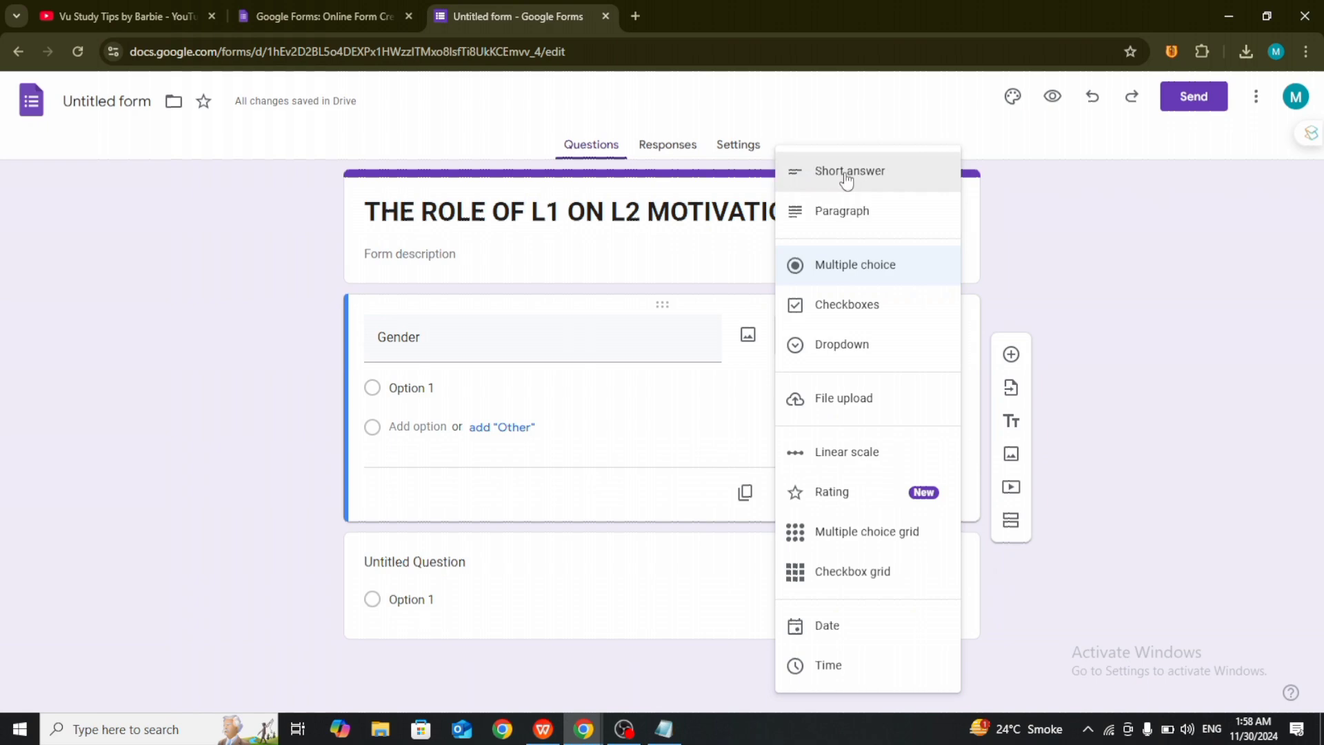
{"action": "left_click", "coordinate": [840, 264]}
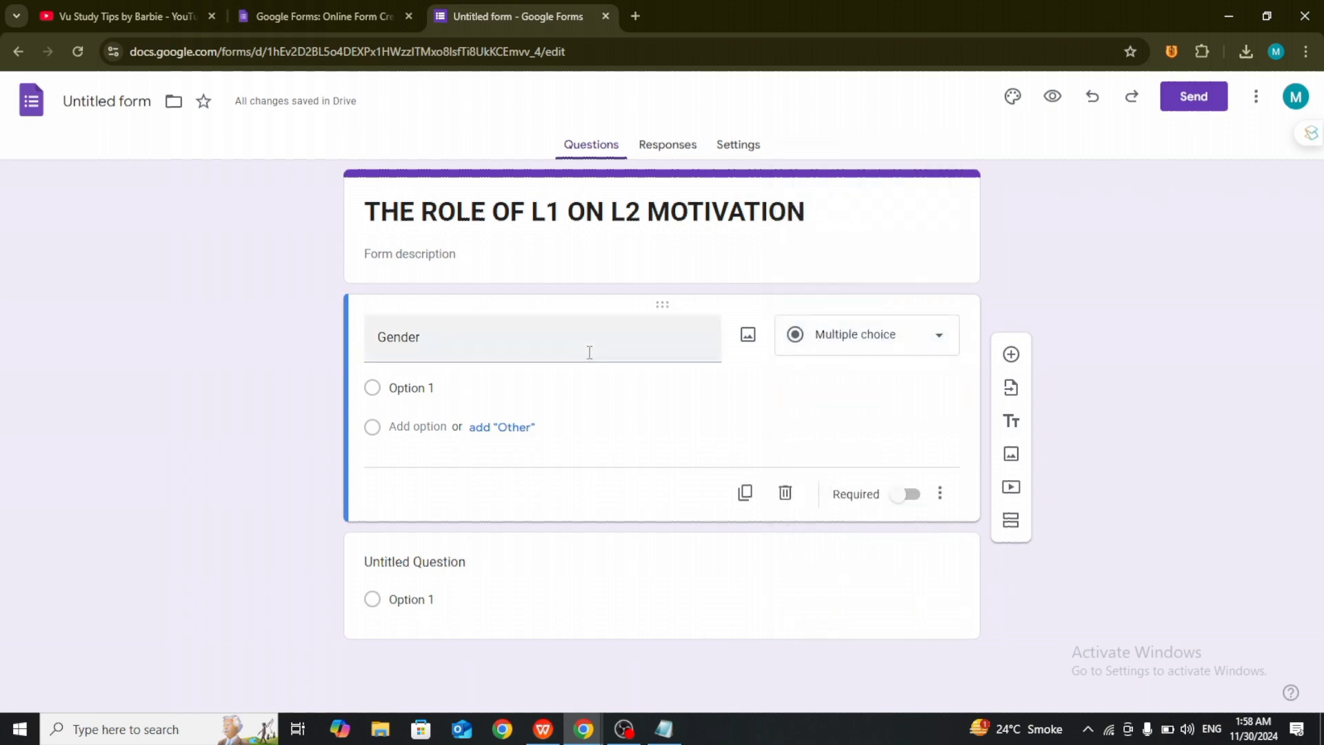
Enter "male" as the Gender question's first option and add all suggested options: Female, Prefer not to say and Other.
{"action": "left_click", "coordinate": [474, 385]}
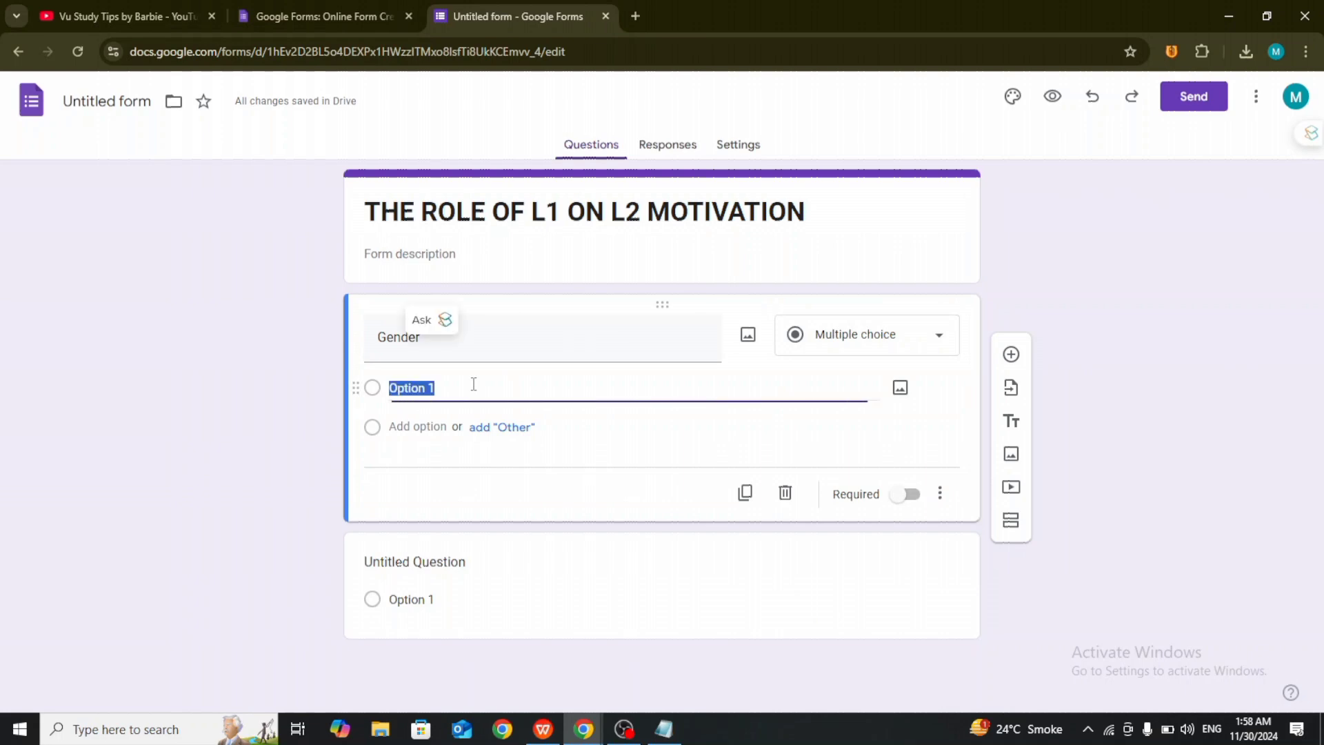
{"action": "type", "text": "male"}
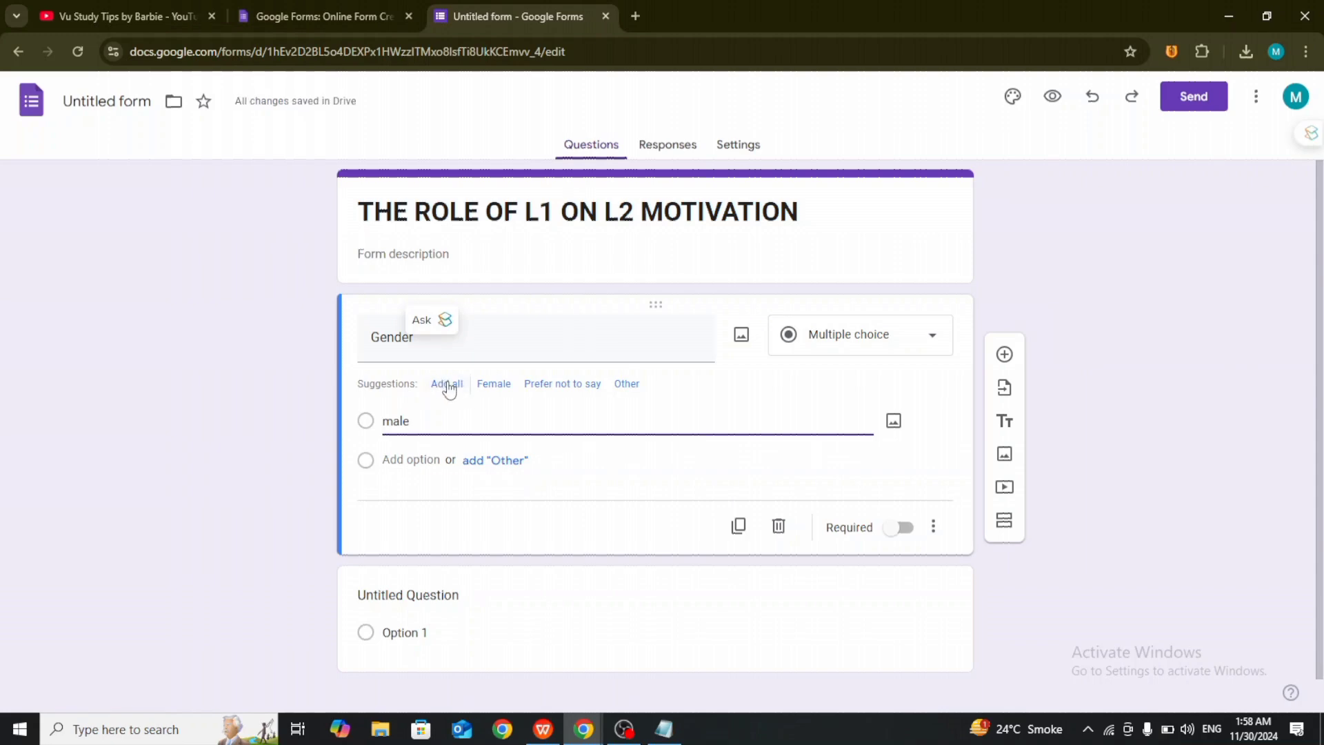
{"action": "left_click", "coordinate": [449, 385]}
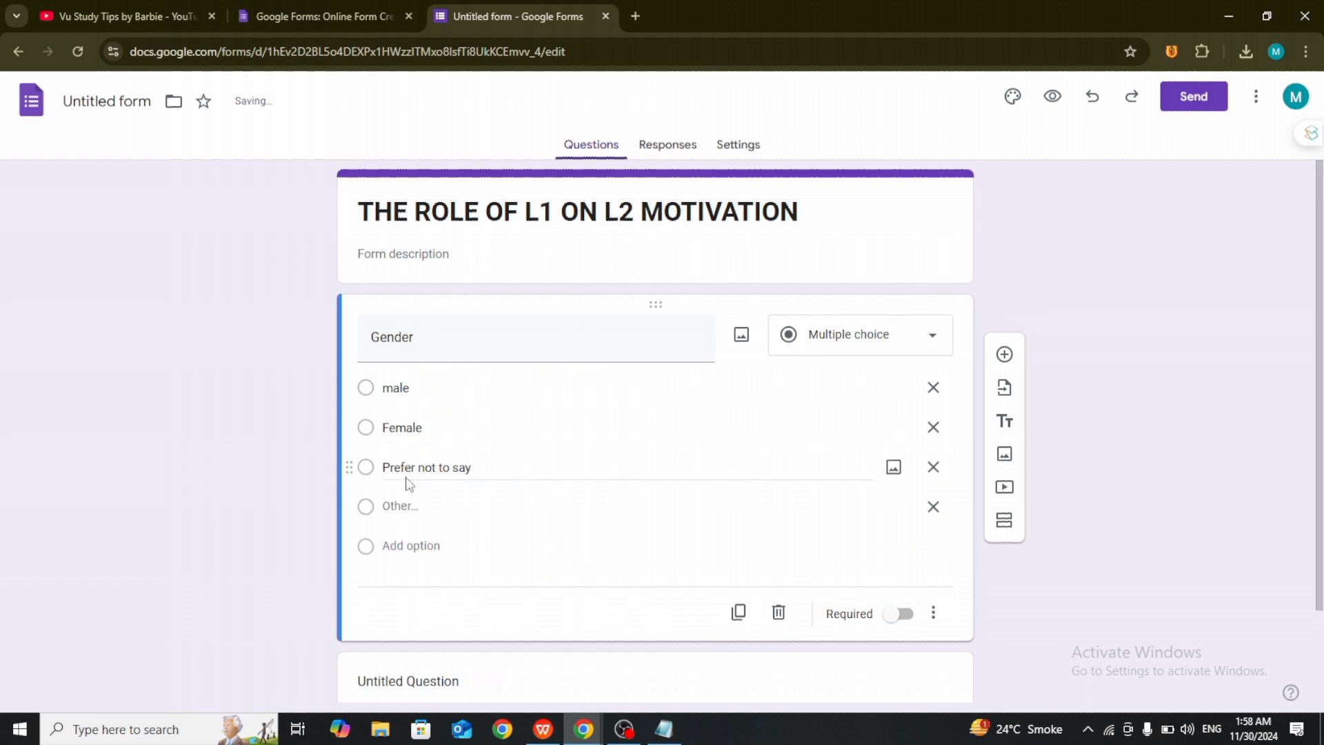
Remove the "Other" and "Prefer not to say" options from the Gender question.
{"action": "left_click", "coordinate": [934, 509]}
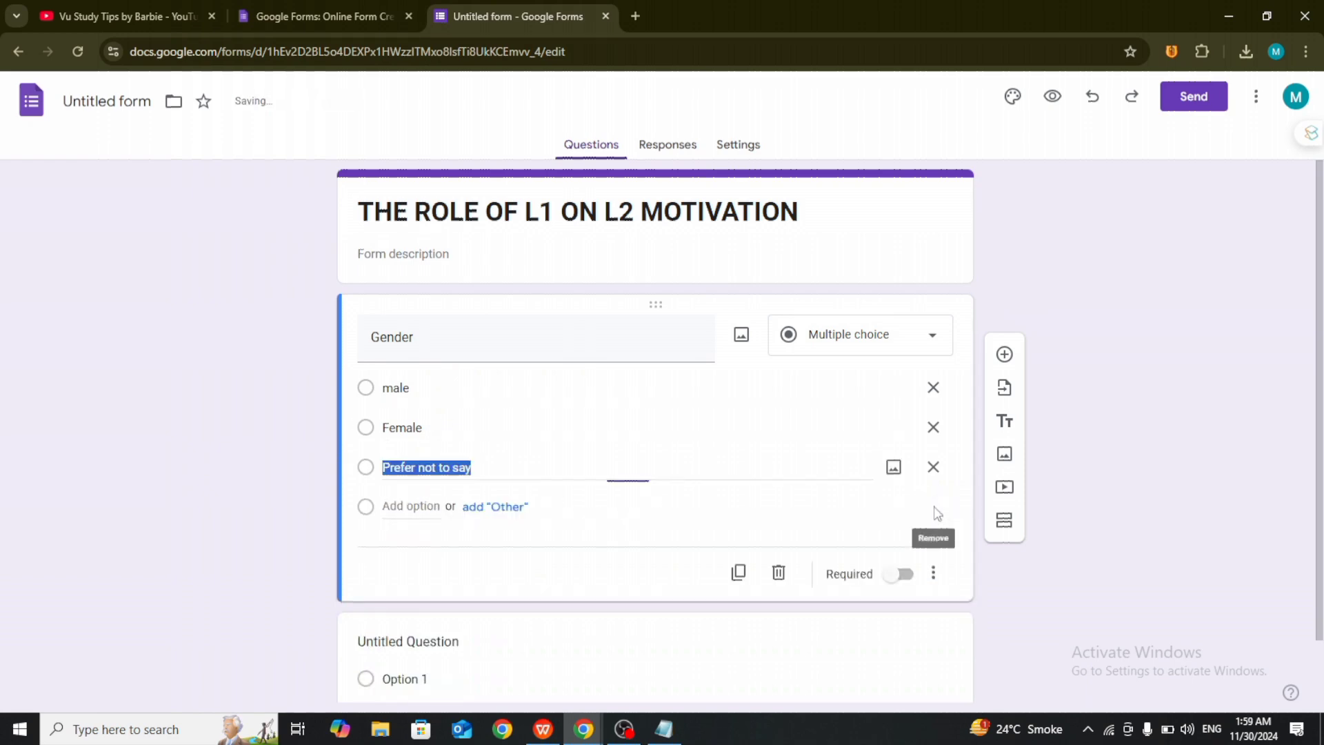
{"action": "left_click", "coordinate": [934, 468]}
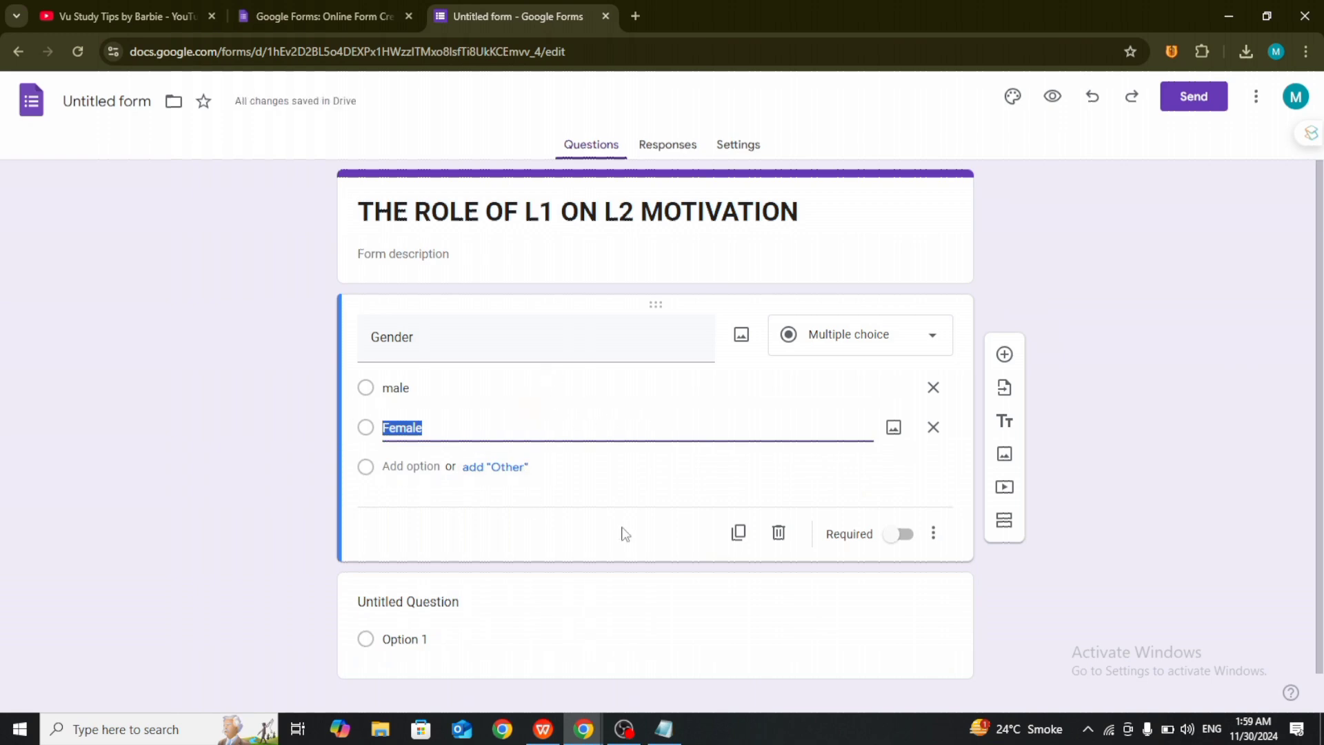
Make the Gender question's title bold and mark the question as required.
{"action": "double_click", "coordinate": [421, 345]}
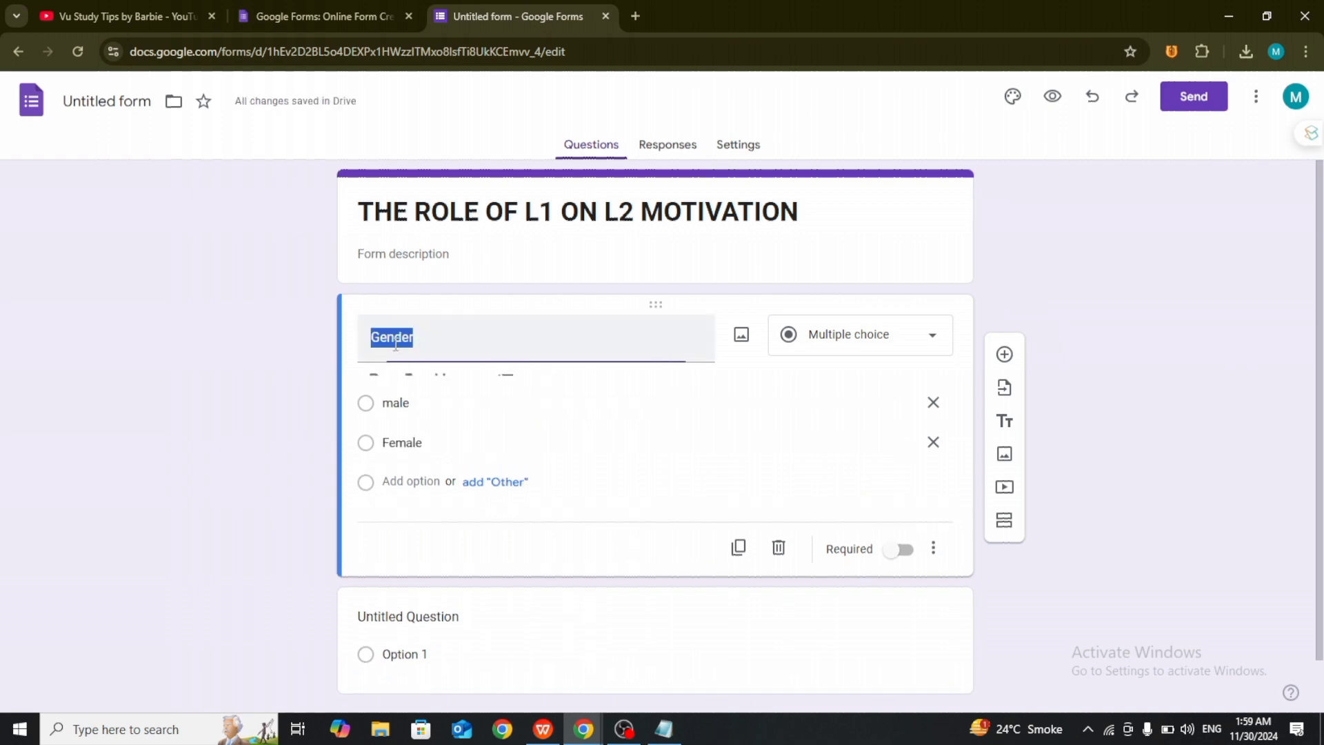
{"action": "left_click", "coordinate": [374, 385]}
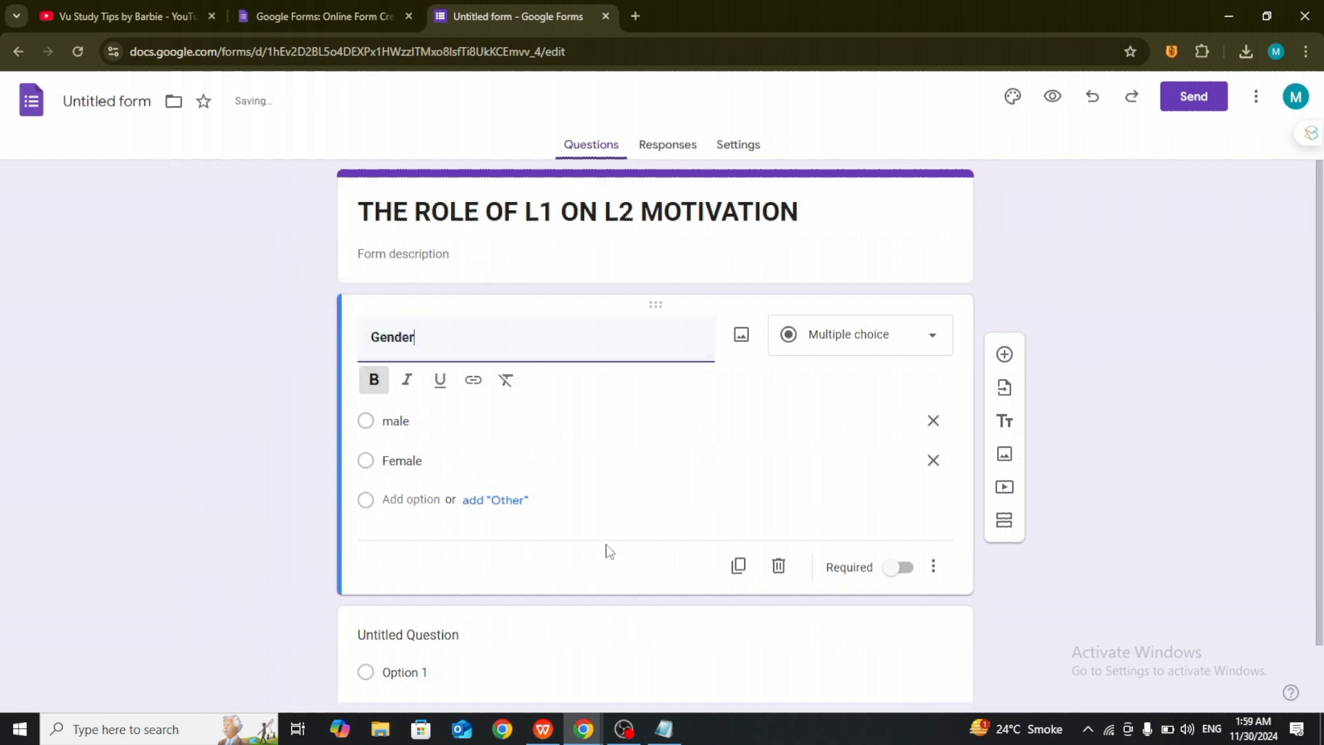
{"action": "left_click", "coordinate": [896, 569]}
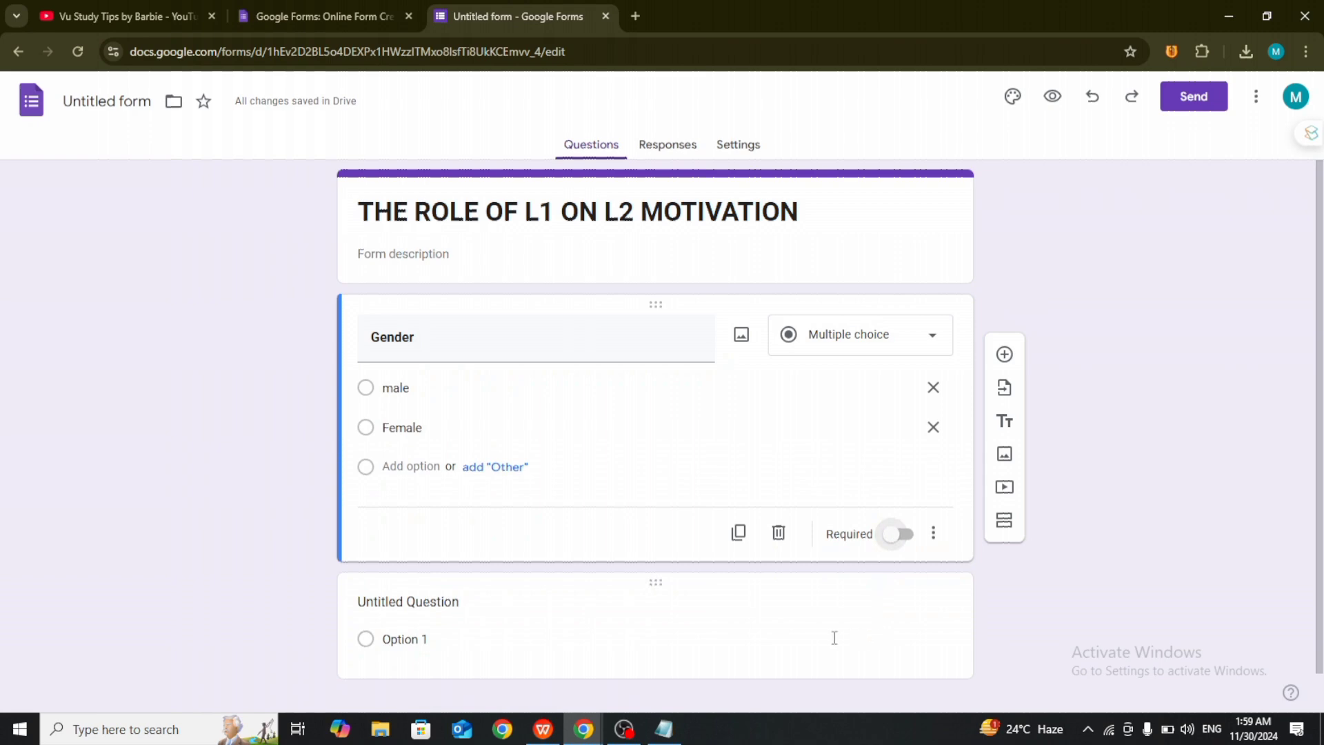
{"action": "left_click", "coordinate": [897, 536]}
Add a question titled "age" below Gender and set its answer type to multiple choice.
{"action": "left_click", "coordinate": [1005, 354]}
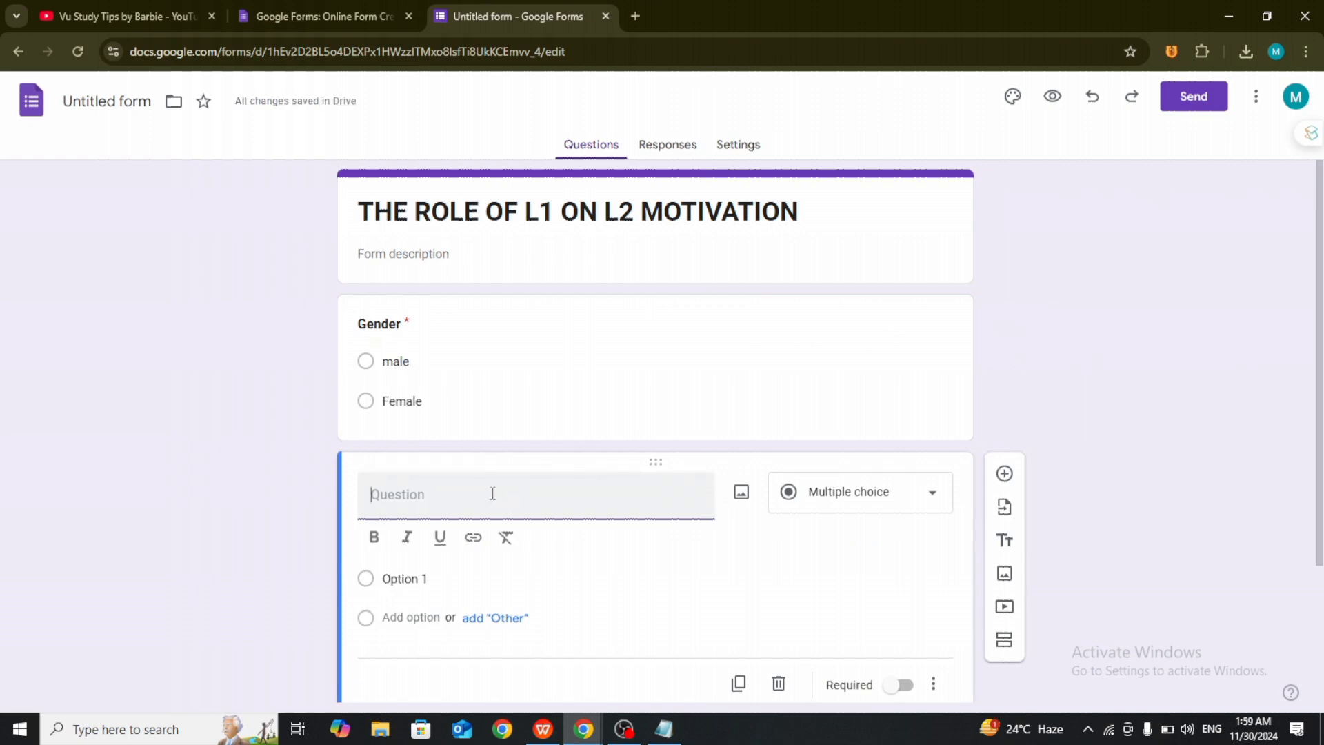
{"action": "type", "text": "age"}
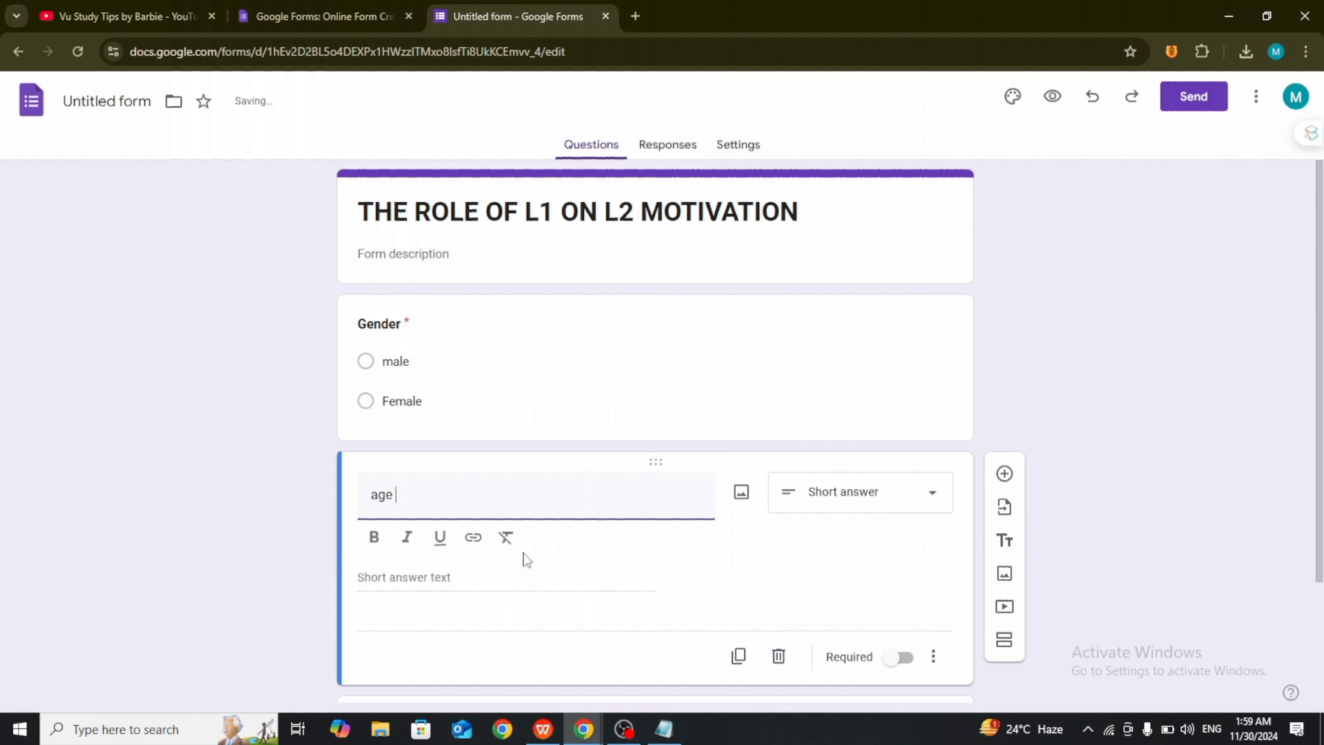
{"action": "left_click", "coordinate": [862, 501]}
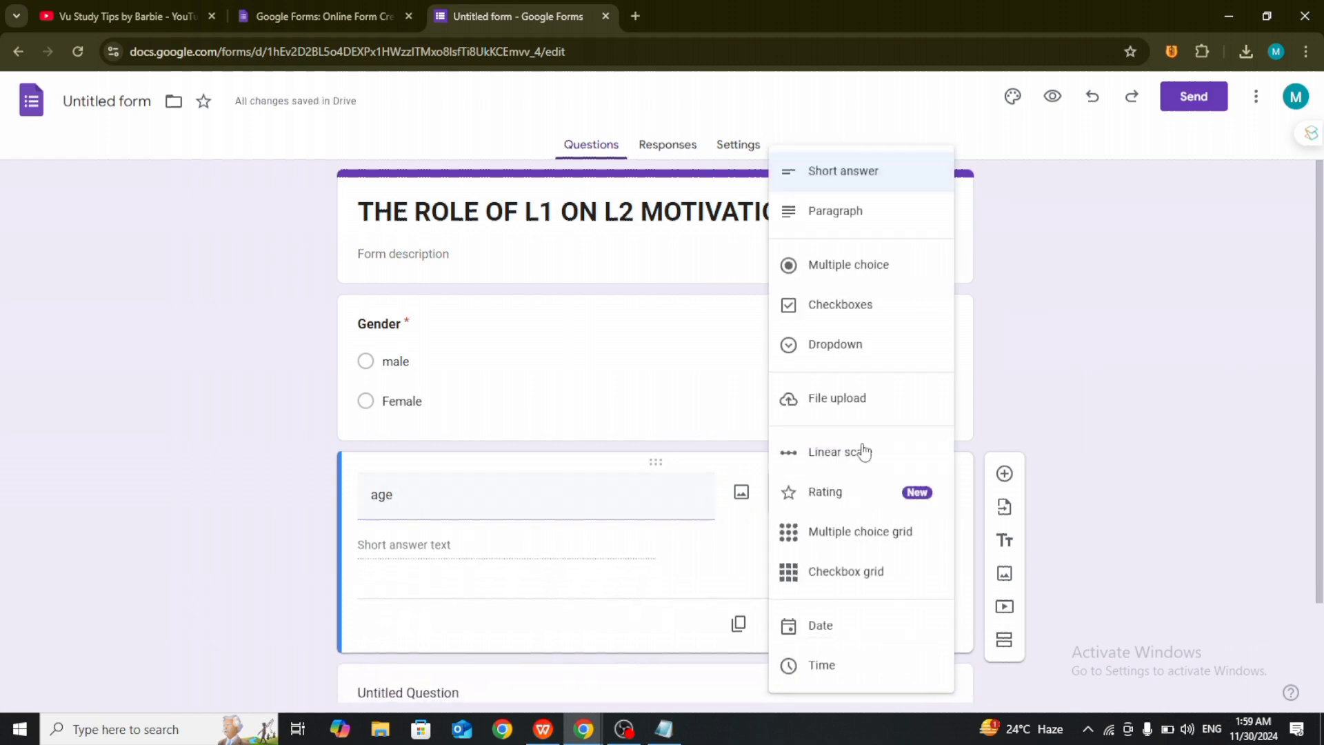
{"action": "left_click", "coordinate": [845, 265]}
Enter "20" and "above 20" as the two answer options of the age question.
{"action": "left_click", "coordinate": [440, 542]}
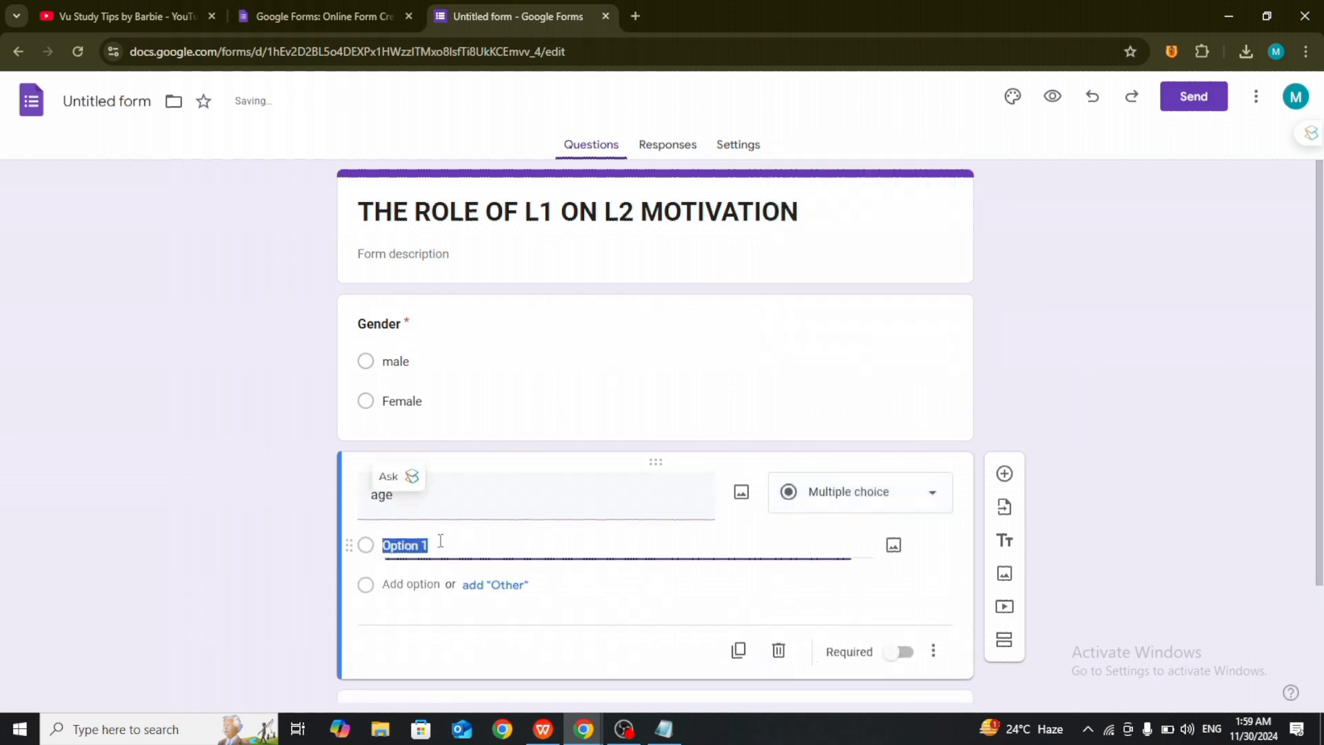
{"action": "type", "text": "20"}
{"action": "left_click", "coordinate": [428, 584]}
{"action": "type", "text": "a"}
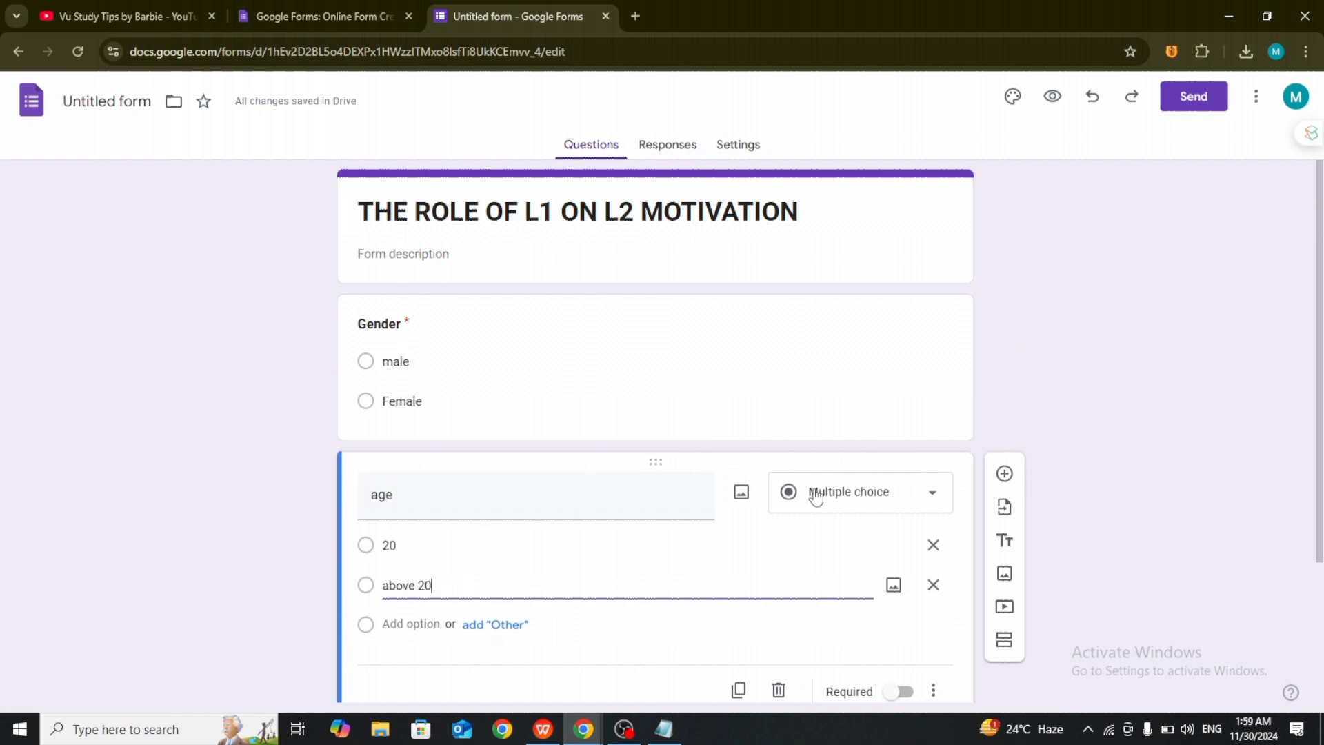
Make the age question's title bold and mark the question as required.
{"action": "left_click_drag", "start_coordinate": [419, 492], "coordinate": [366, 494]}
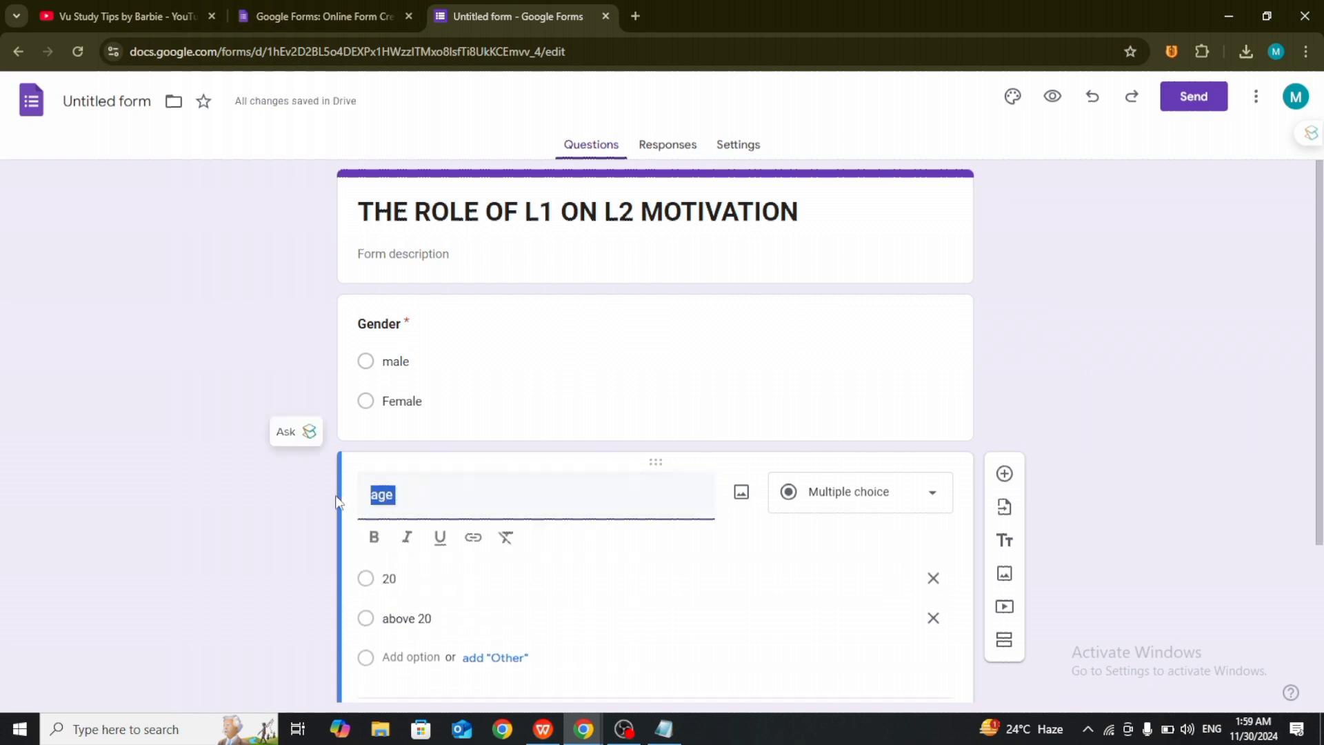
{"action": "left_click", "coordinate": [374, 537]}
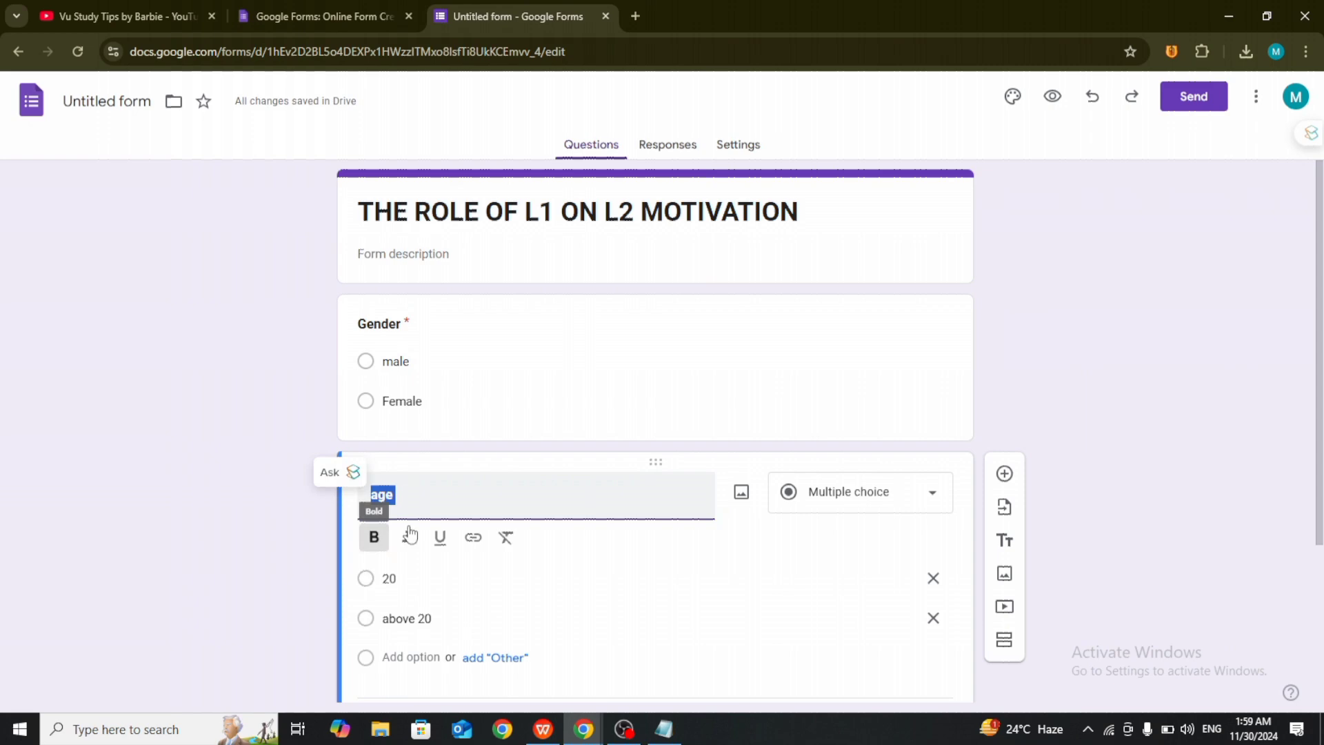
{"action": "left_click", "coordinate": [618, 503]}
{"action": "scroll", "coordinate": [1321, 392], "scroll_direction": "down", "scroll_amount": 3}
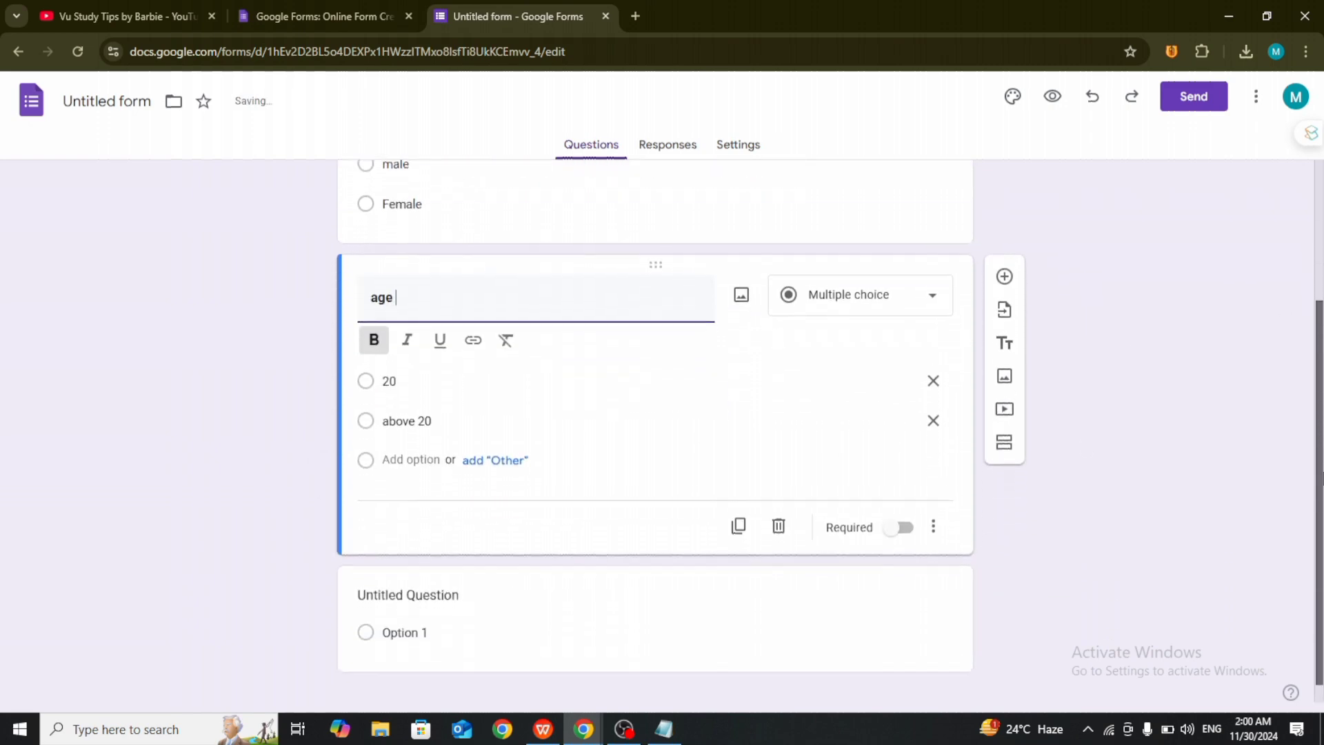
{"action": "left_click", "coordinate": [899, 511]}
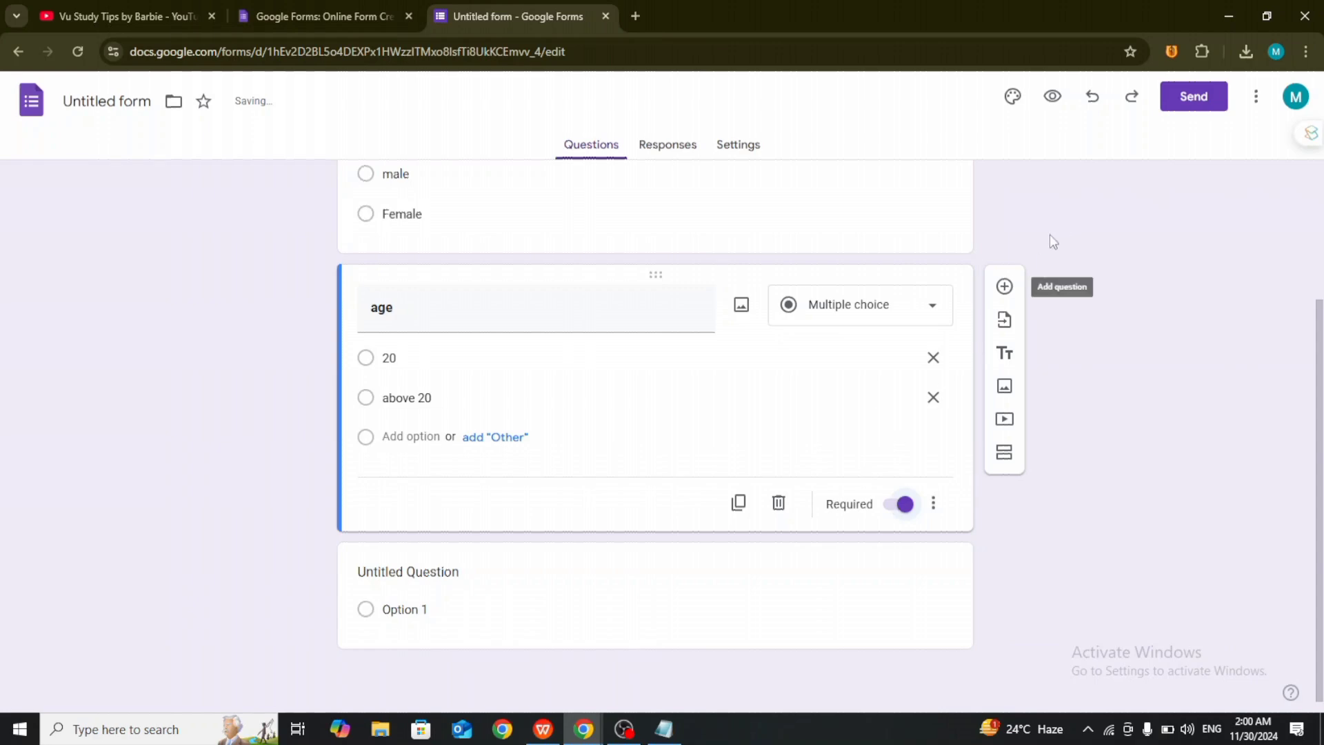
Add a question below age and copy the first Section 1 statement from the WPS Office document into its title.
{"action": "left_click", "coordinate": [1005, 288]}
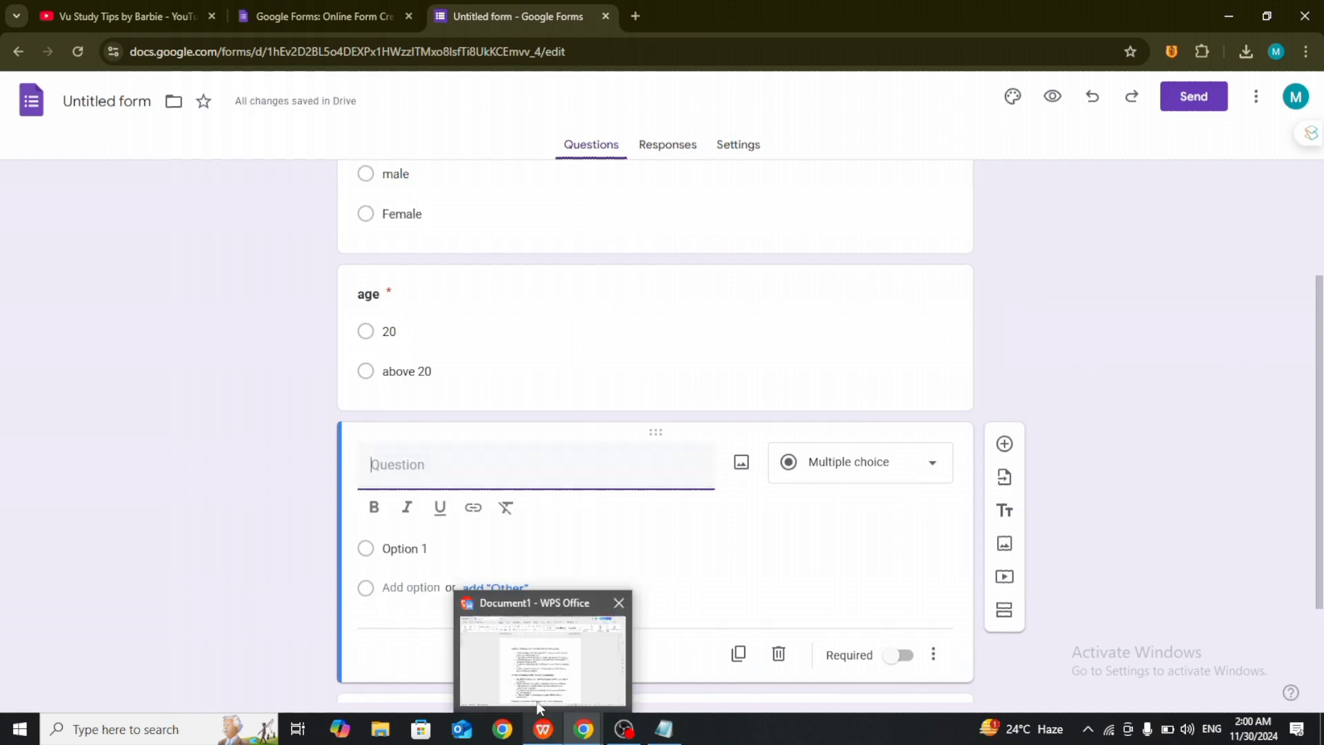
{"action": "left_click", "coordinate": [537, 703]}
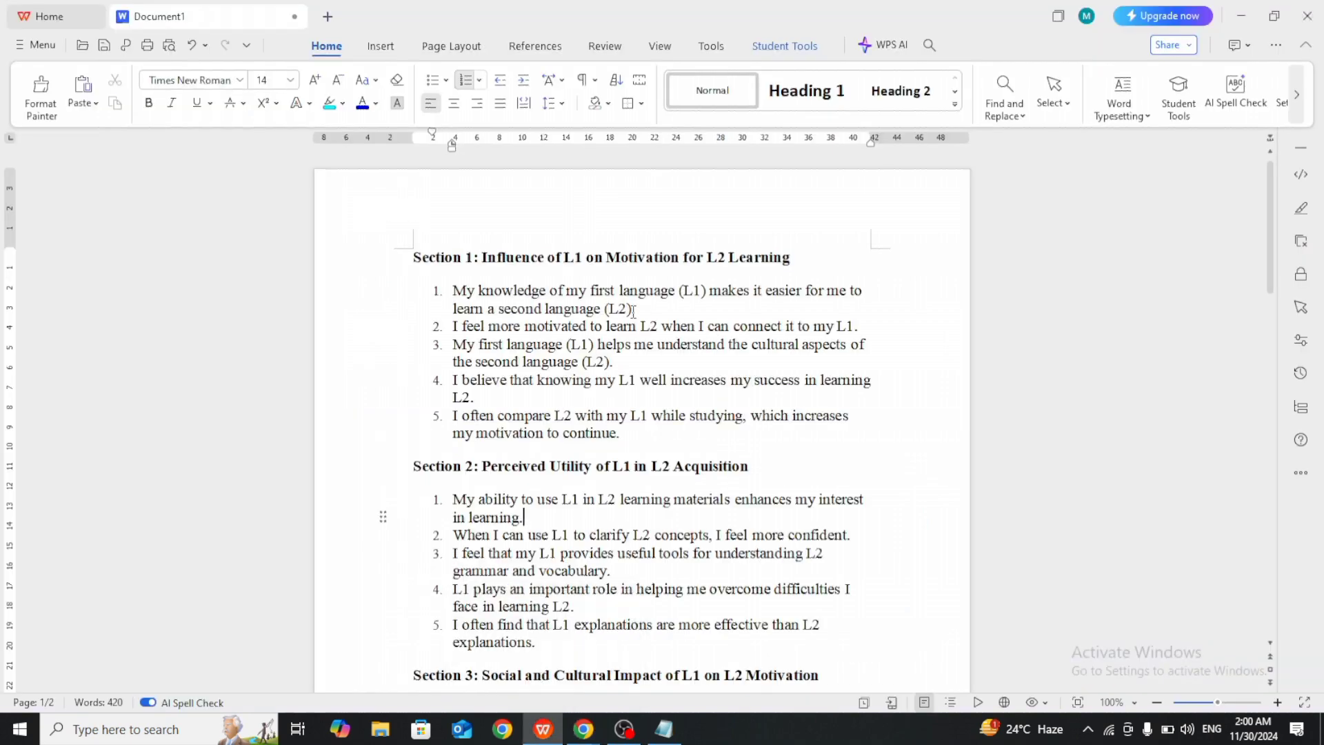
{"action": "left_click_drag", "start_coordinate": [642, 310], "coordinate": [447, 293]}
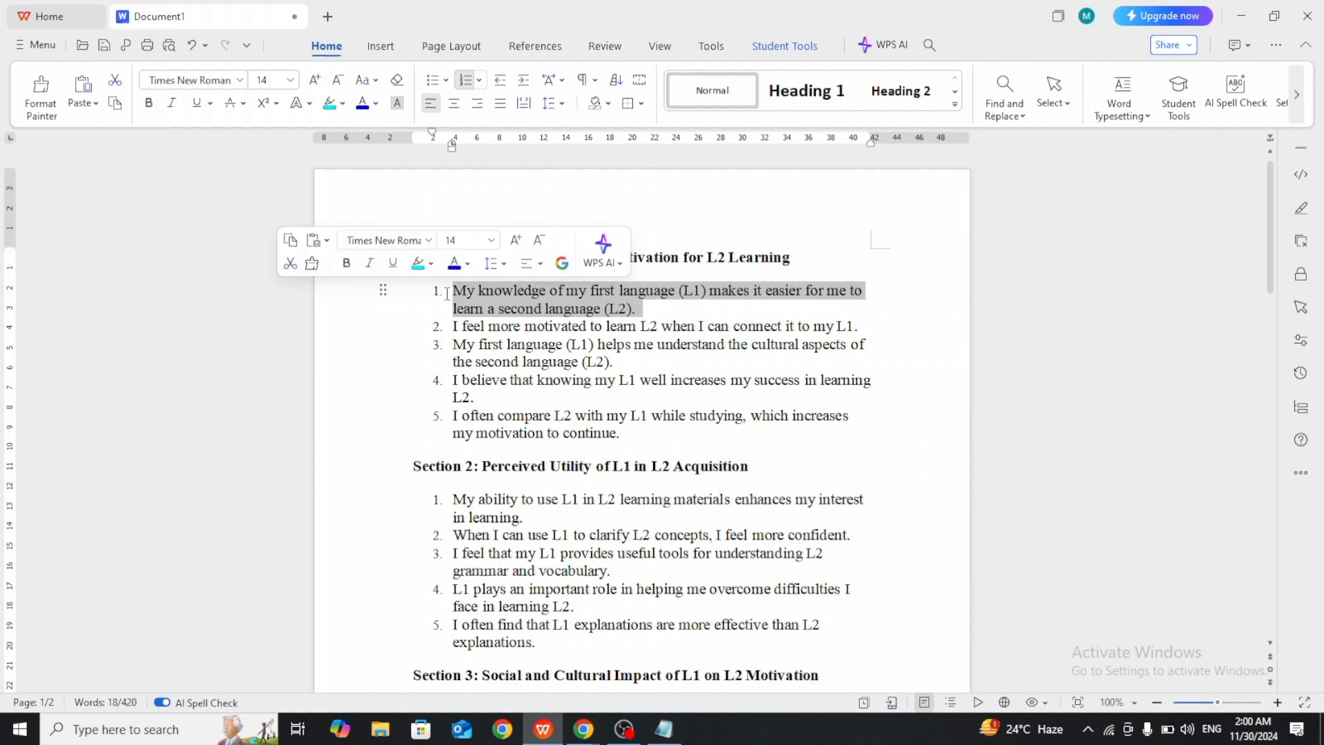
{"action": "right_click", "coordinate": [447, 293]}
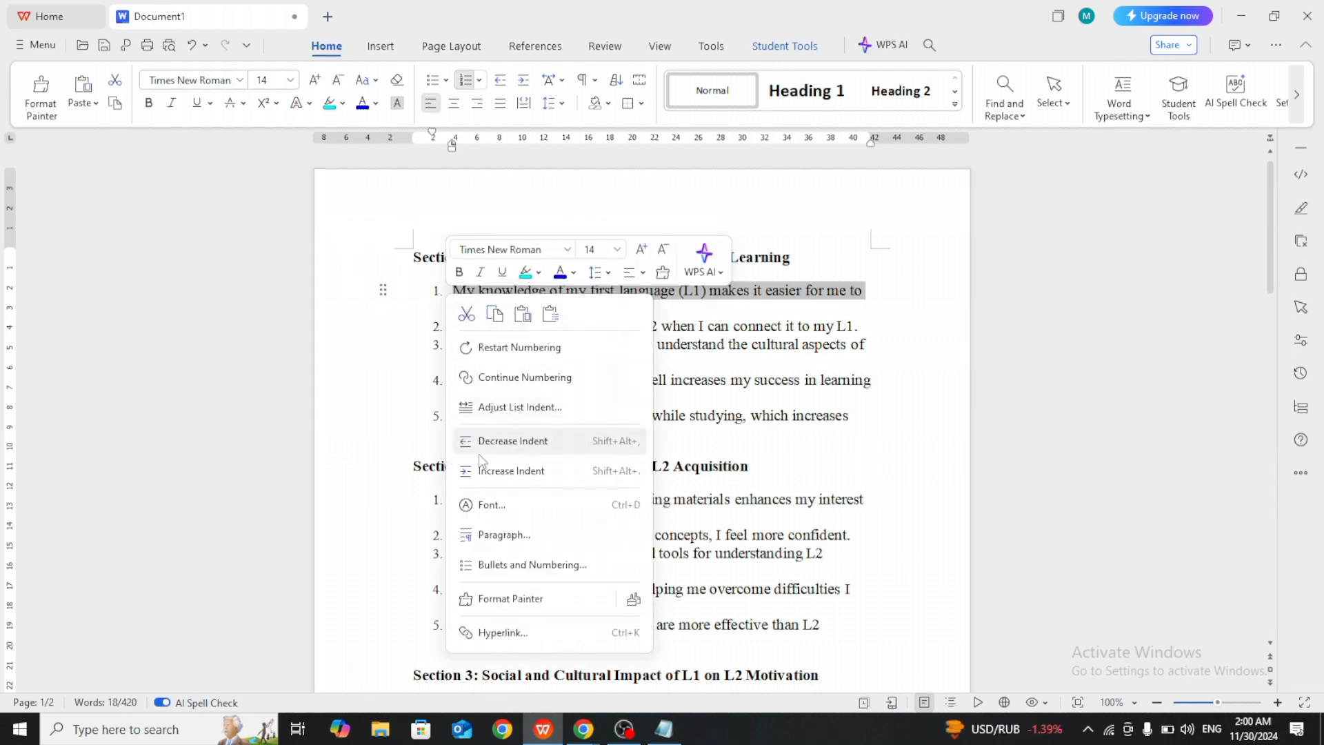
{"action": "left_click", "coordinate": [705, 364]}
{"action": "left_click_drag", "start_coordinate": [447, 289], "coordinate": [647, 306]}
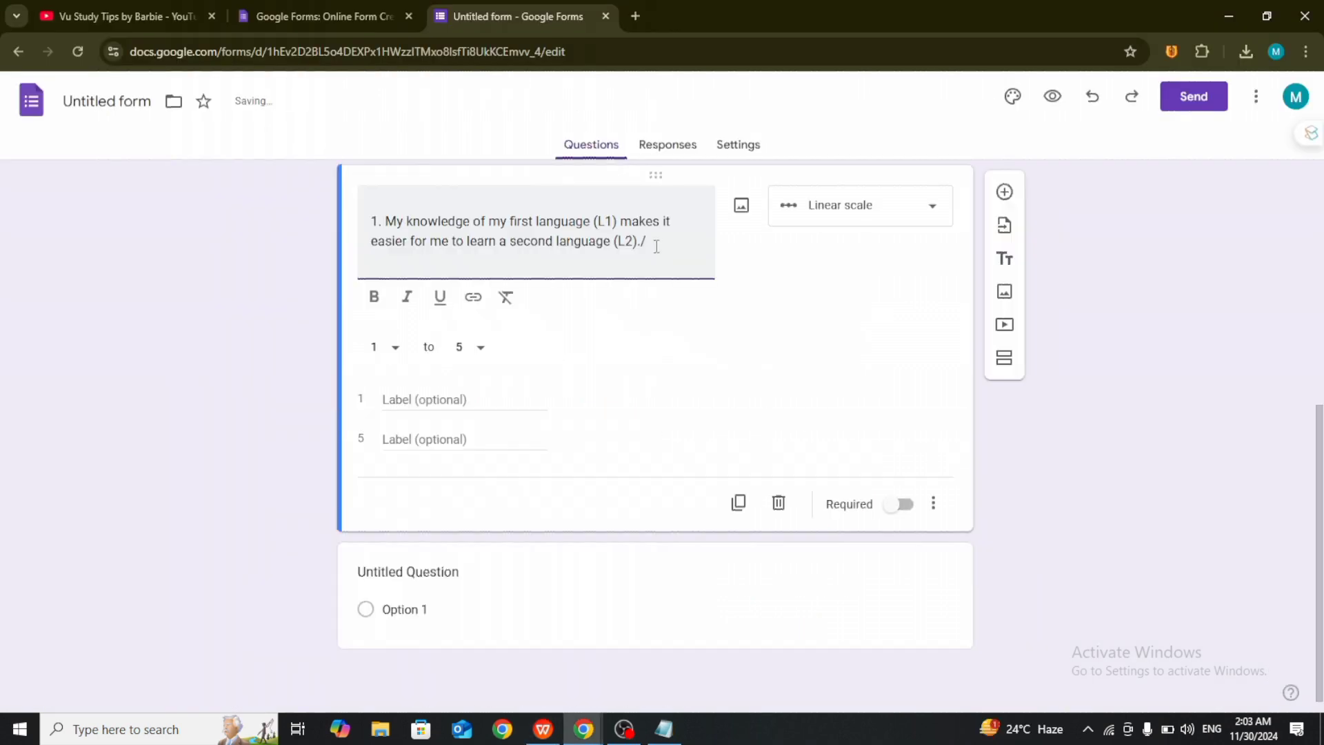
Make the title of the first-language knowledge question bold and change its answer type to multiple choice.
{"action": "left_click_drag", "start_coordinate": [656, 246], "coordinate": [362, 231]}
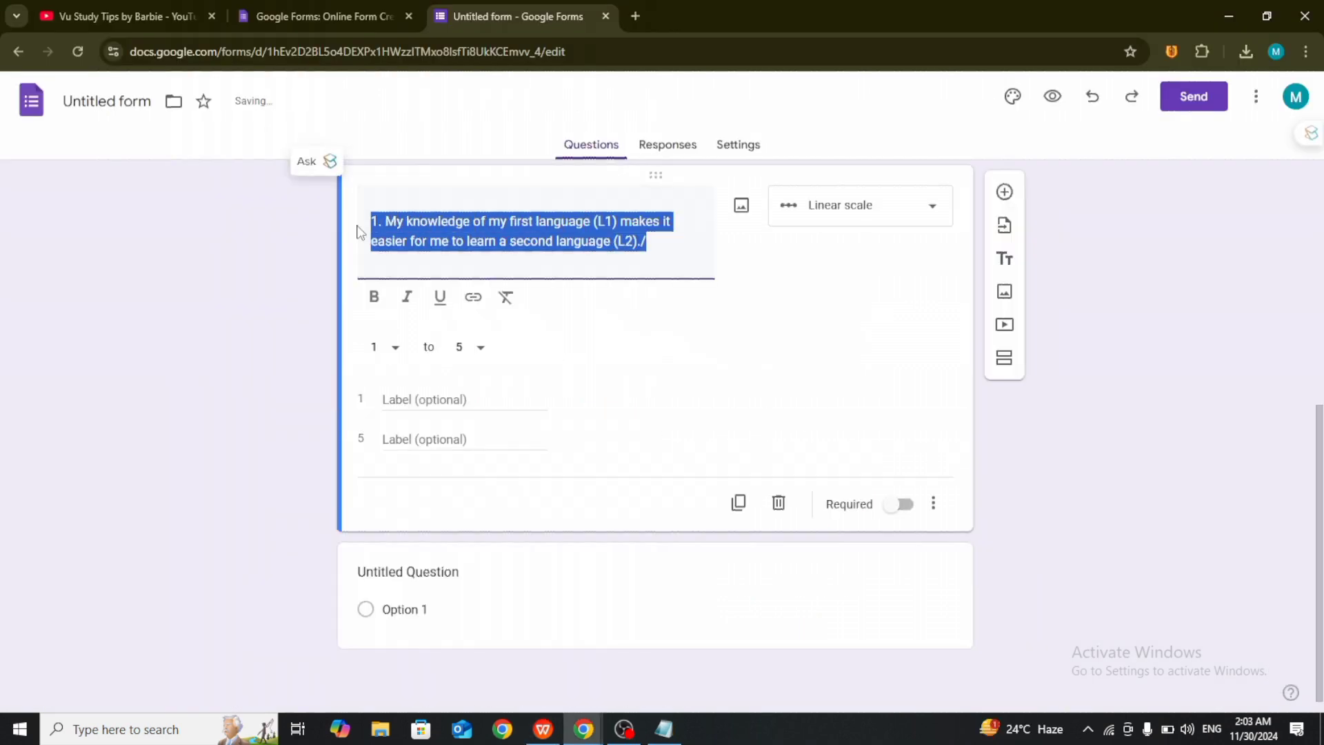
{"action": "left_click", "coordinate": [376, 303]}
{"action": "left_click", "coordinate": [860, 220]}
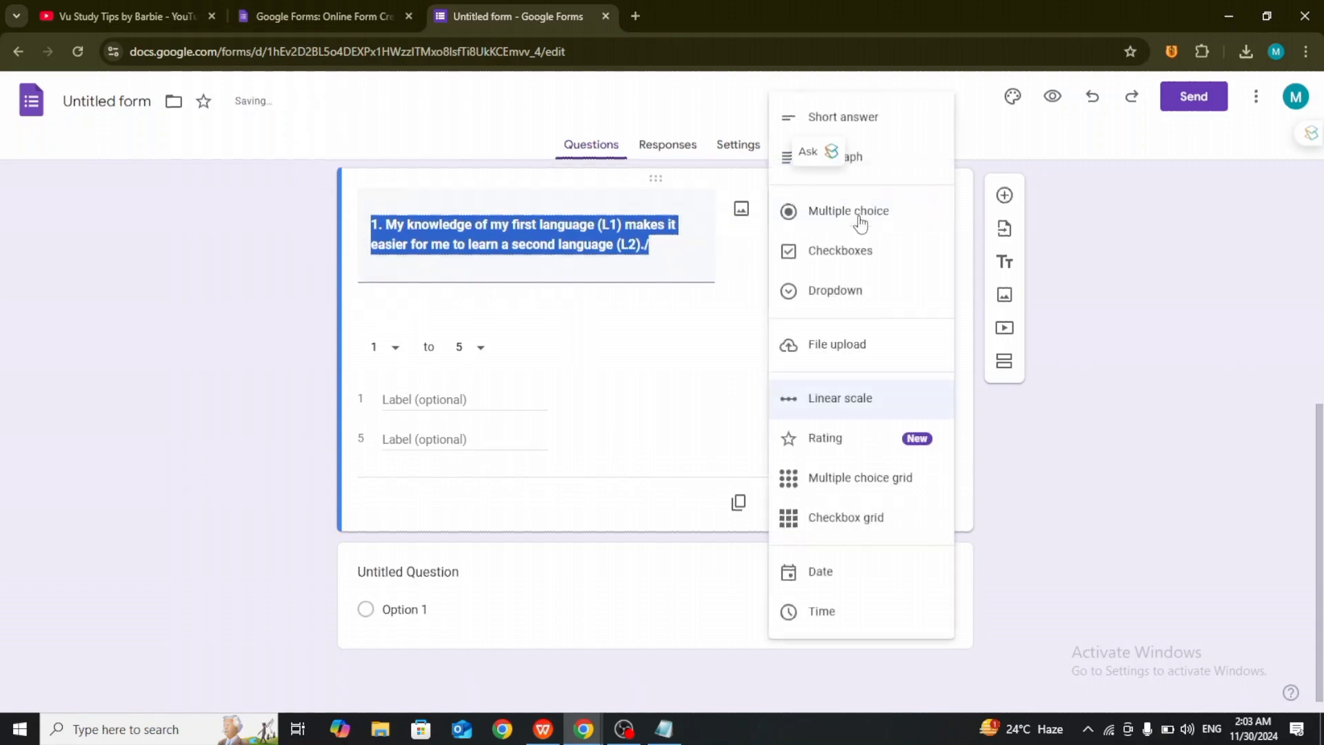
{"action": "left_click", "coordinate": [833, 222]}
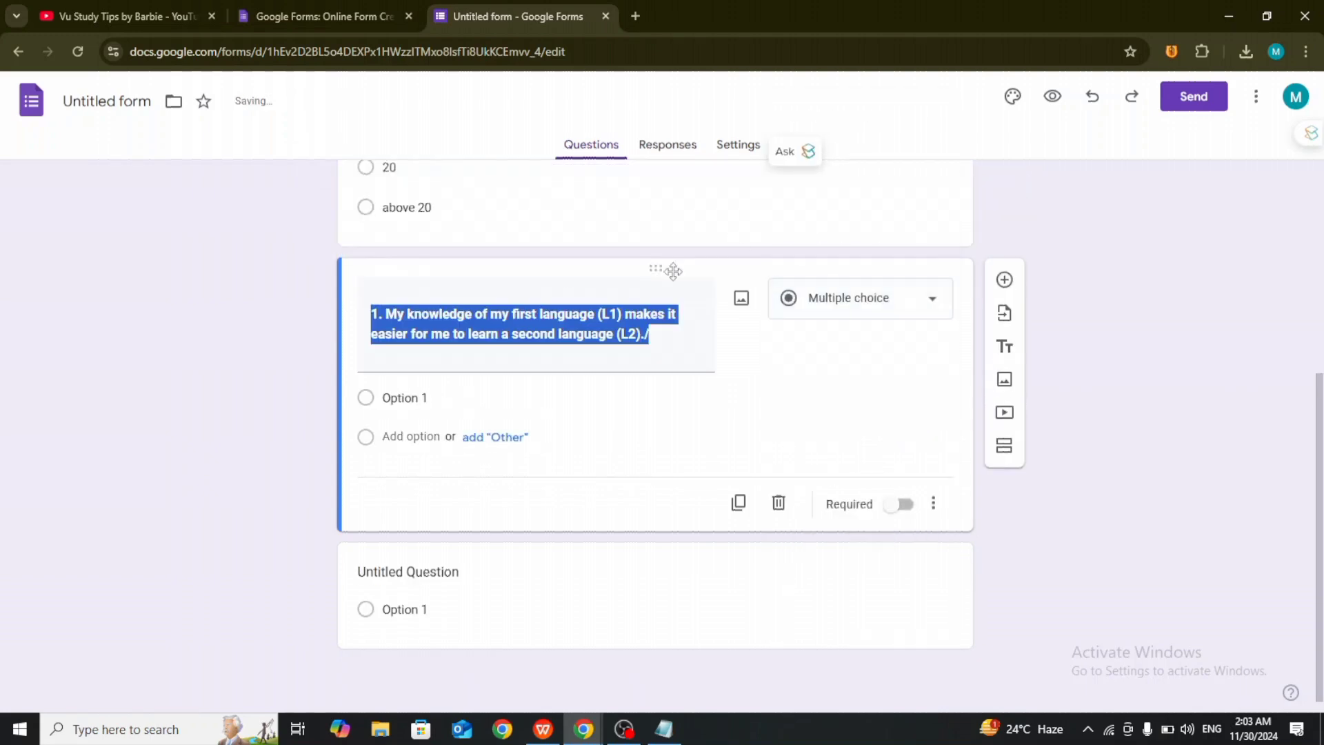
Enter "strongly disagree" as the first option, add the suggested Disagree, Neutral, Agree and Strongly Agree options, and make the question required.
{"action": "left_click", "coordinate": [433, 391]}
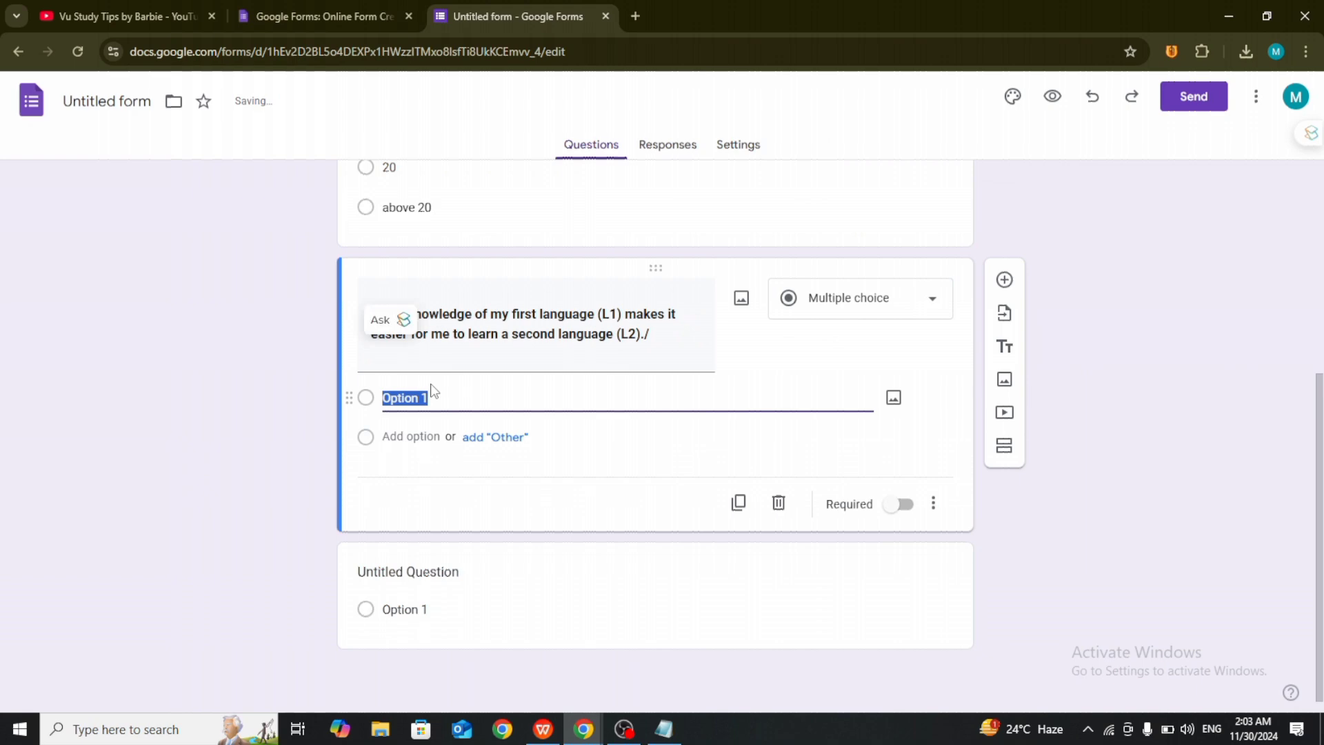
{"action": "type", "text": "stron"}
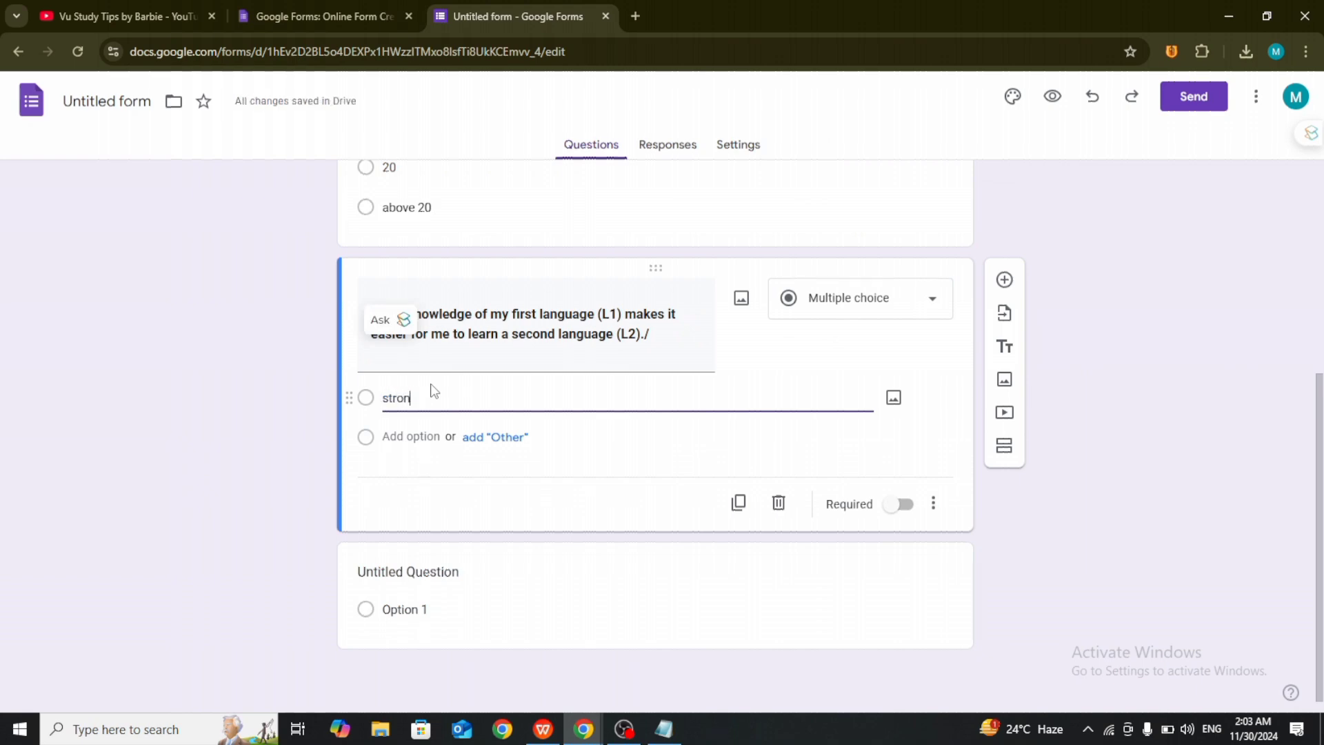
{"action": "type", "text": "gly disagree"}
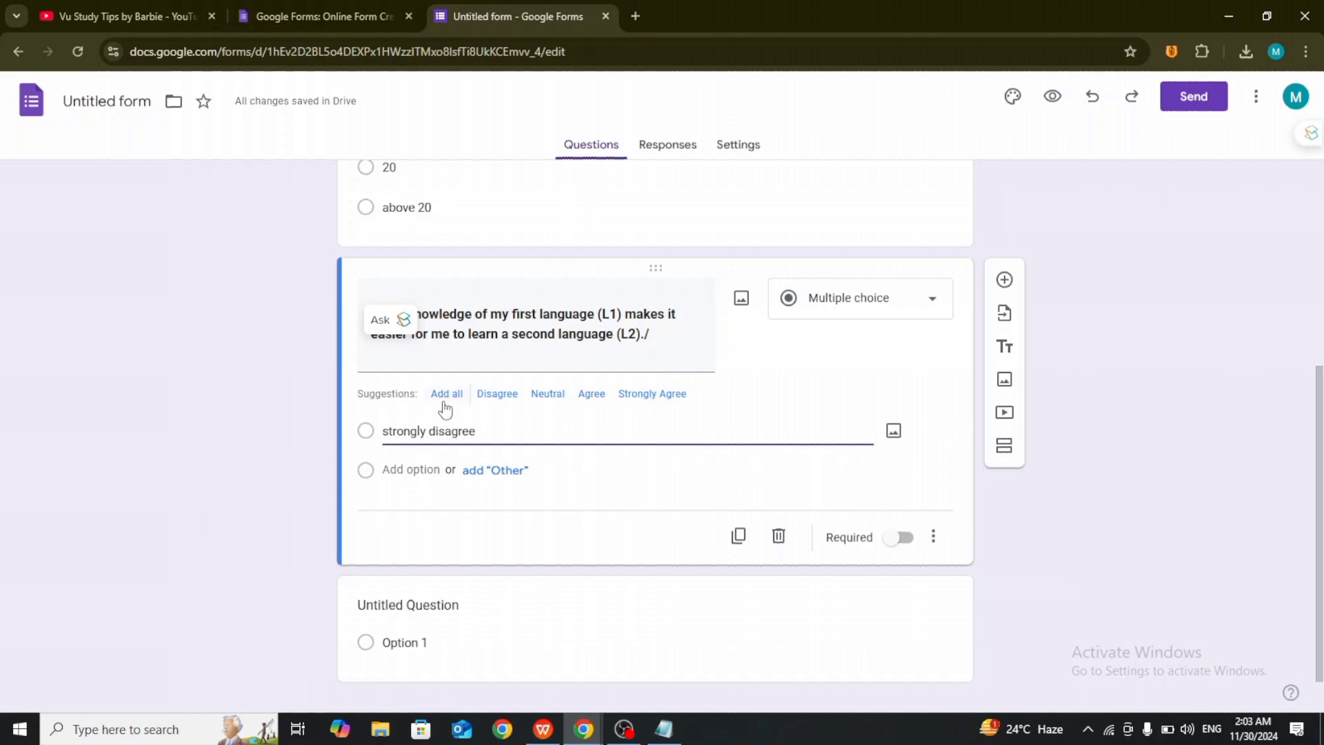
{"action": "left_click", "coordinate": [429, 476]}
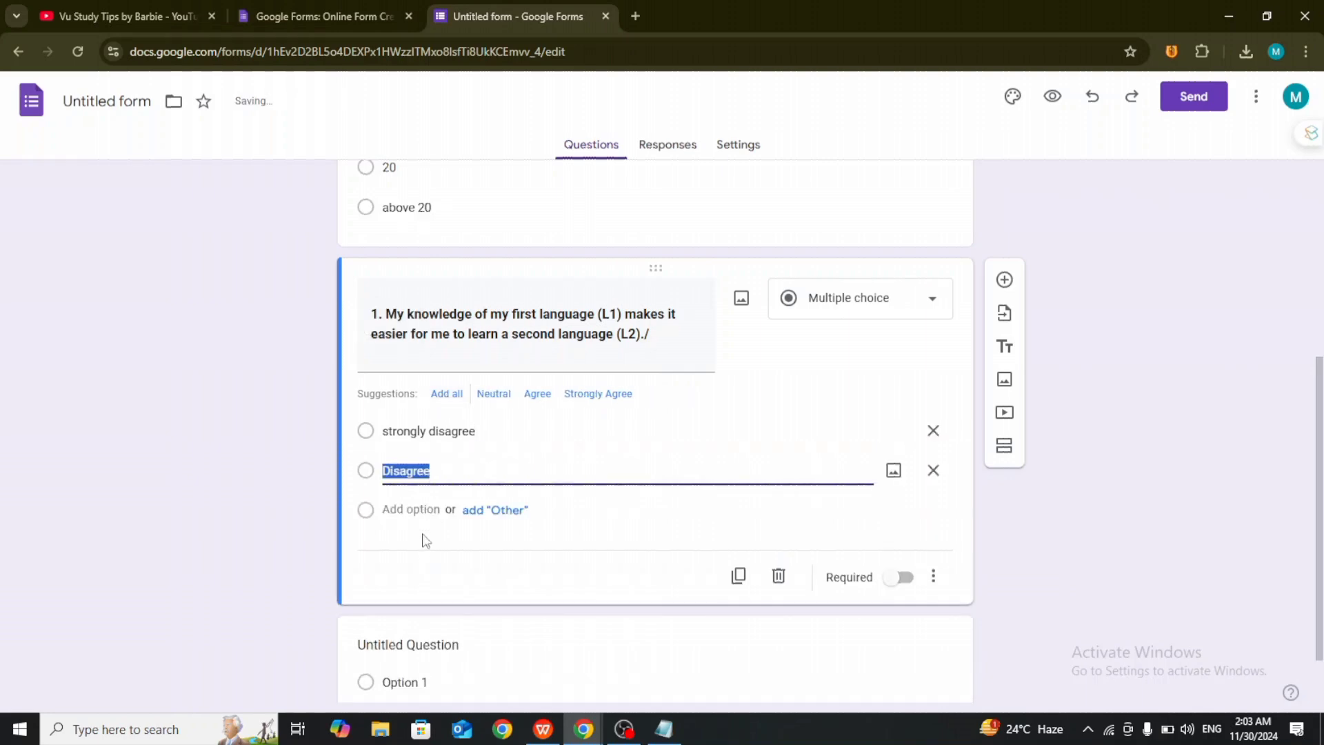
{"action": "left_click", "coordinate": [448, 401]}
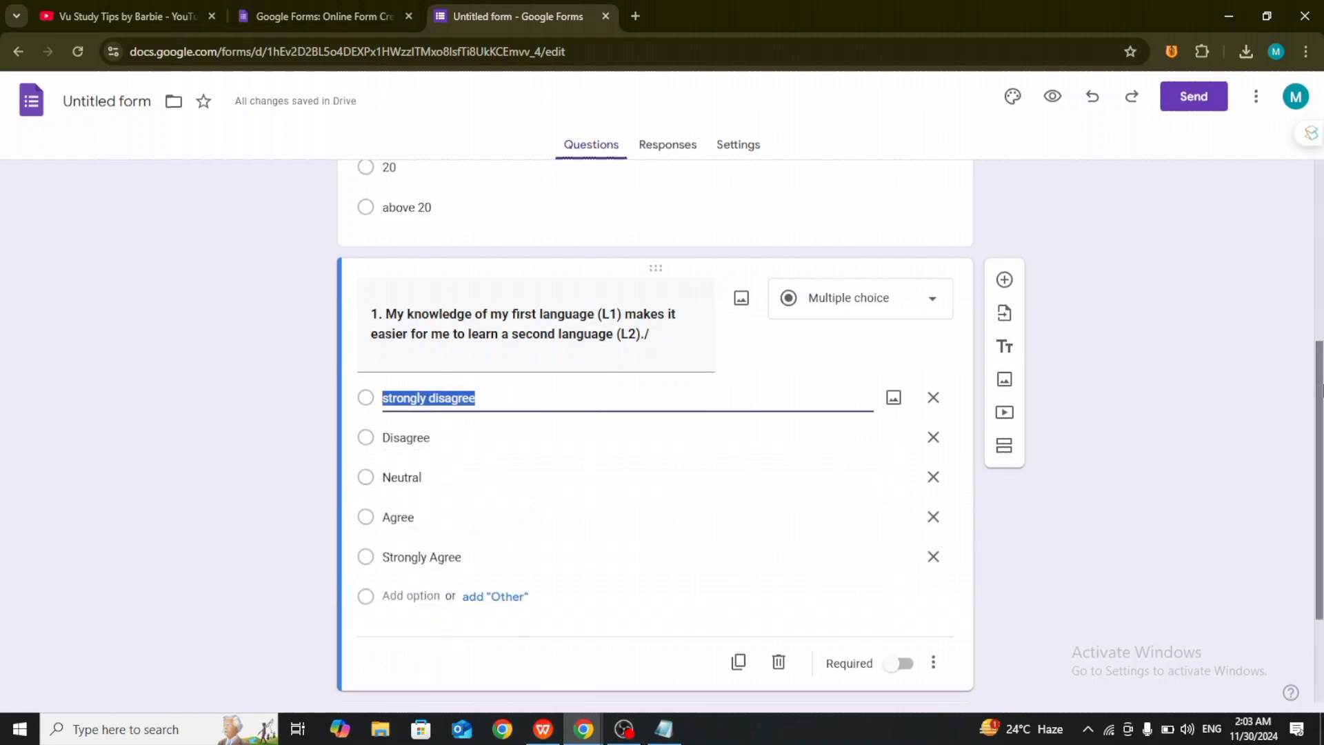
{"action": "scroll", "coordinate": [1321, 390], "scroll_direction": "down", "scroll_amount": 1}
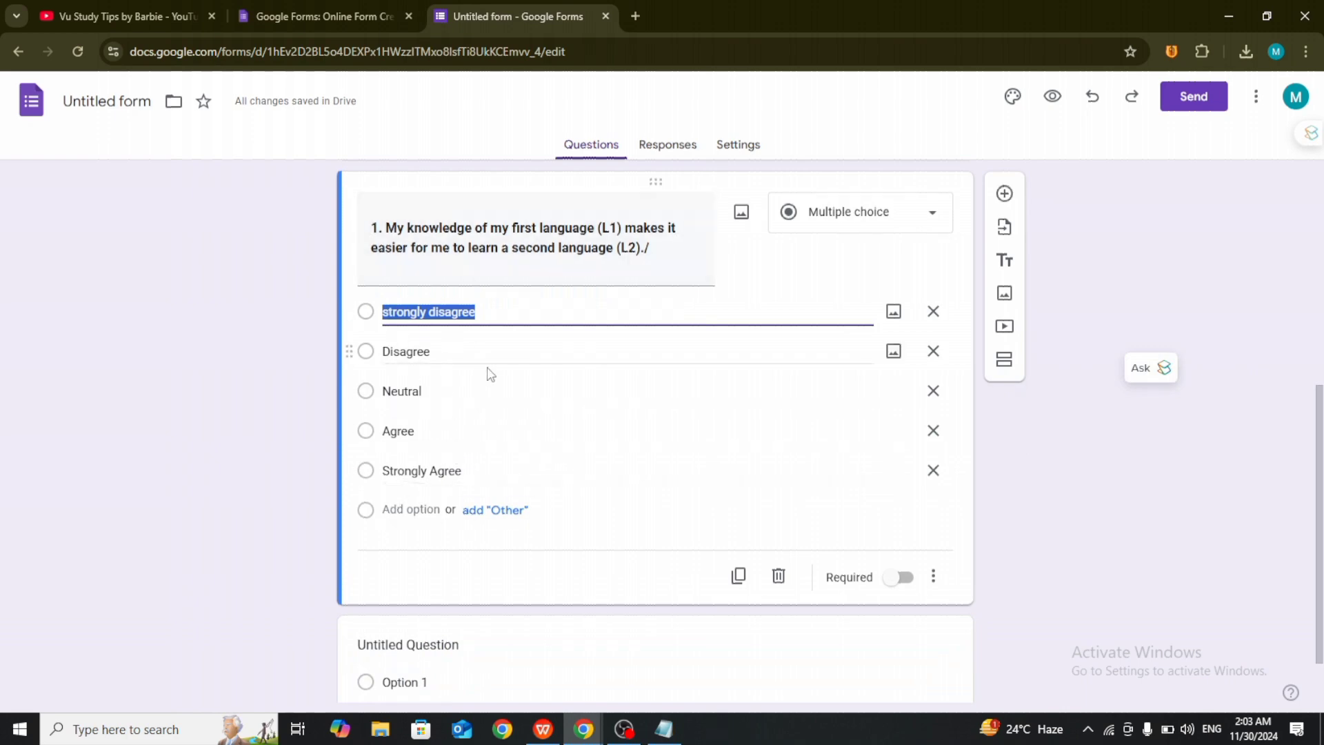
{"action": "left_click", "coordinate": [898, 575]}
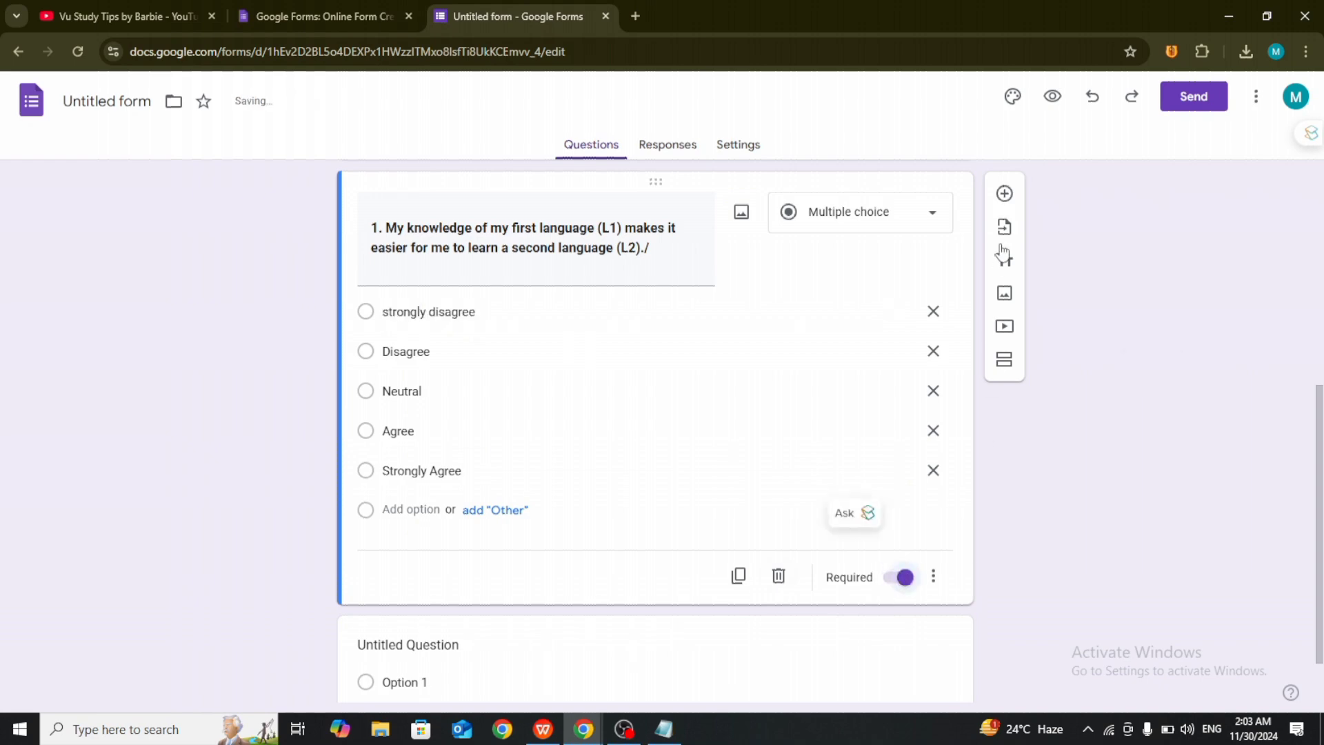
Add another question and title it with the second Section 1 statement, "I feel more motivated to learn L2...", copied from the WPS Office document.
{"action": "left_click", "coordinate": [1004, 195]}
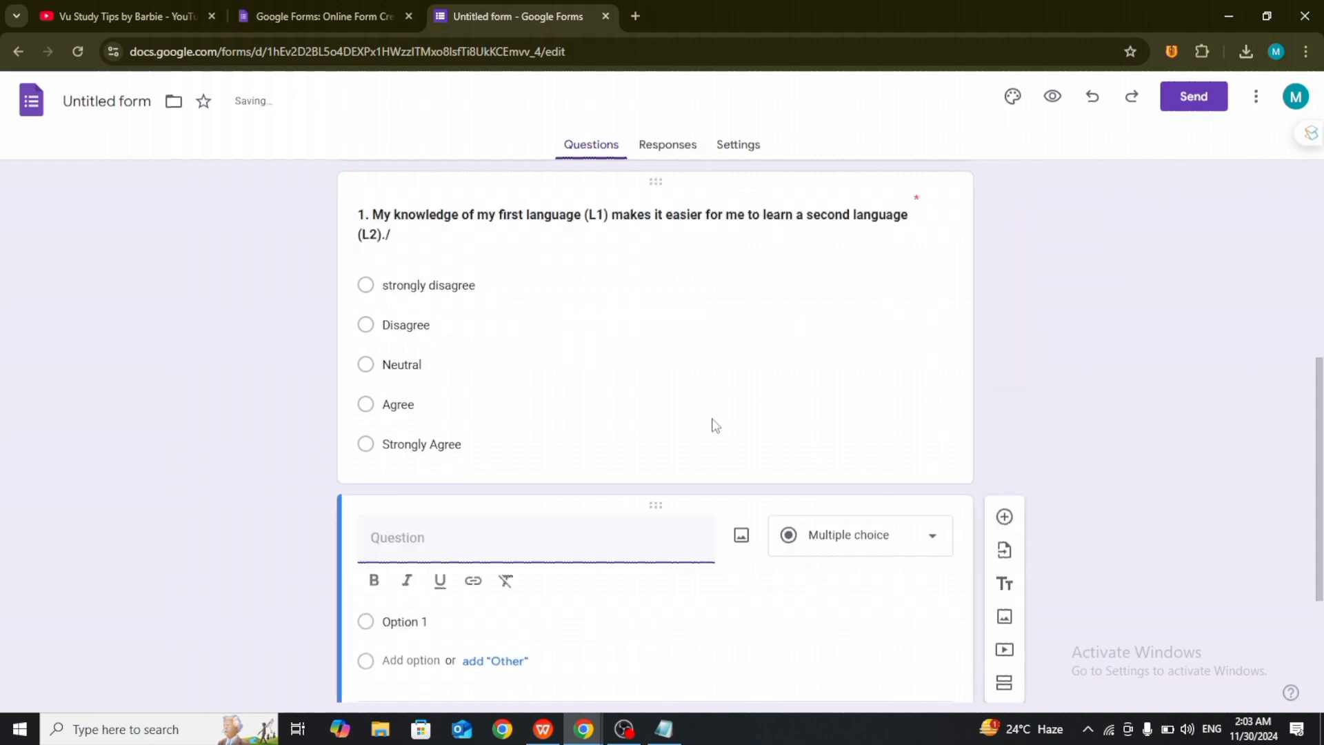
{"action": "left_click", "coordinate": [542, 730]}
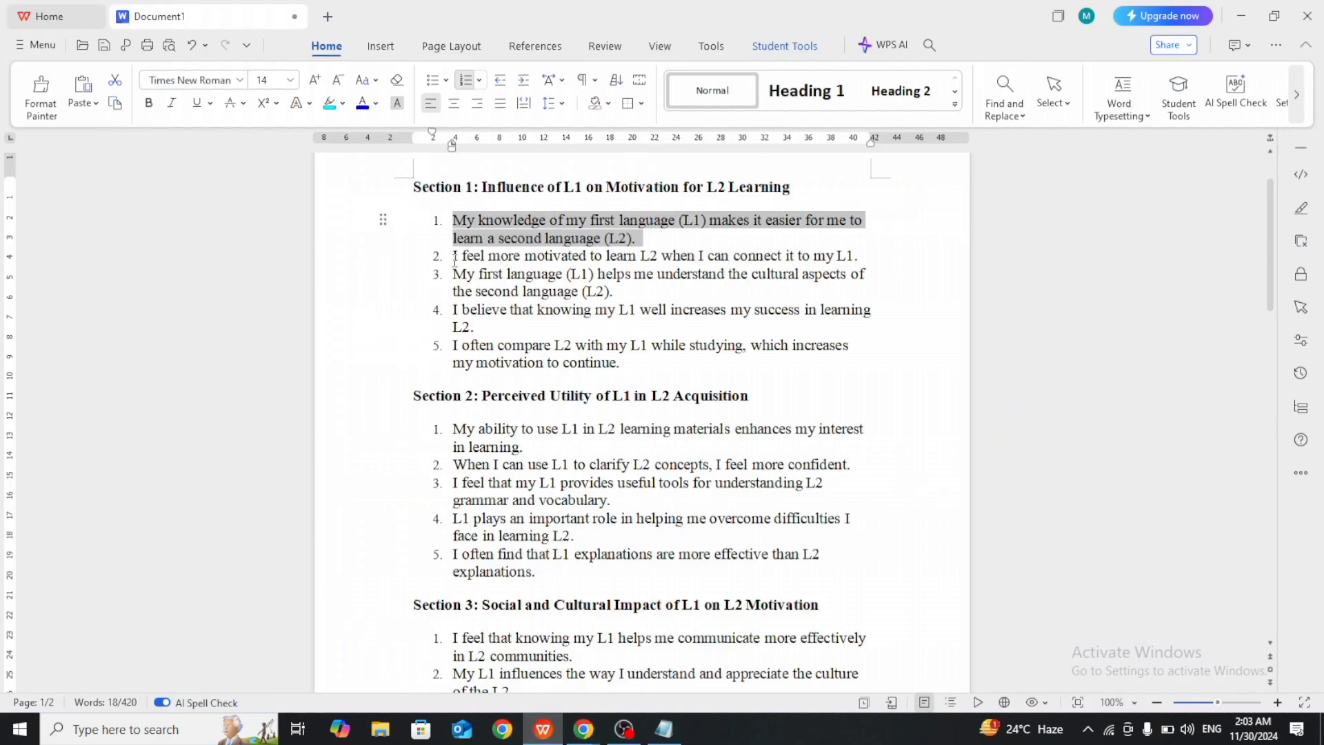
{"action": "left_click_drag", "start_coordinate": [455, 260], "coordinate": [869, 263]}
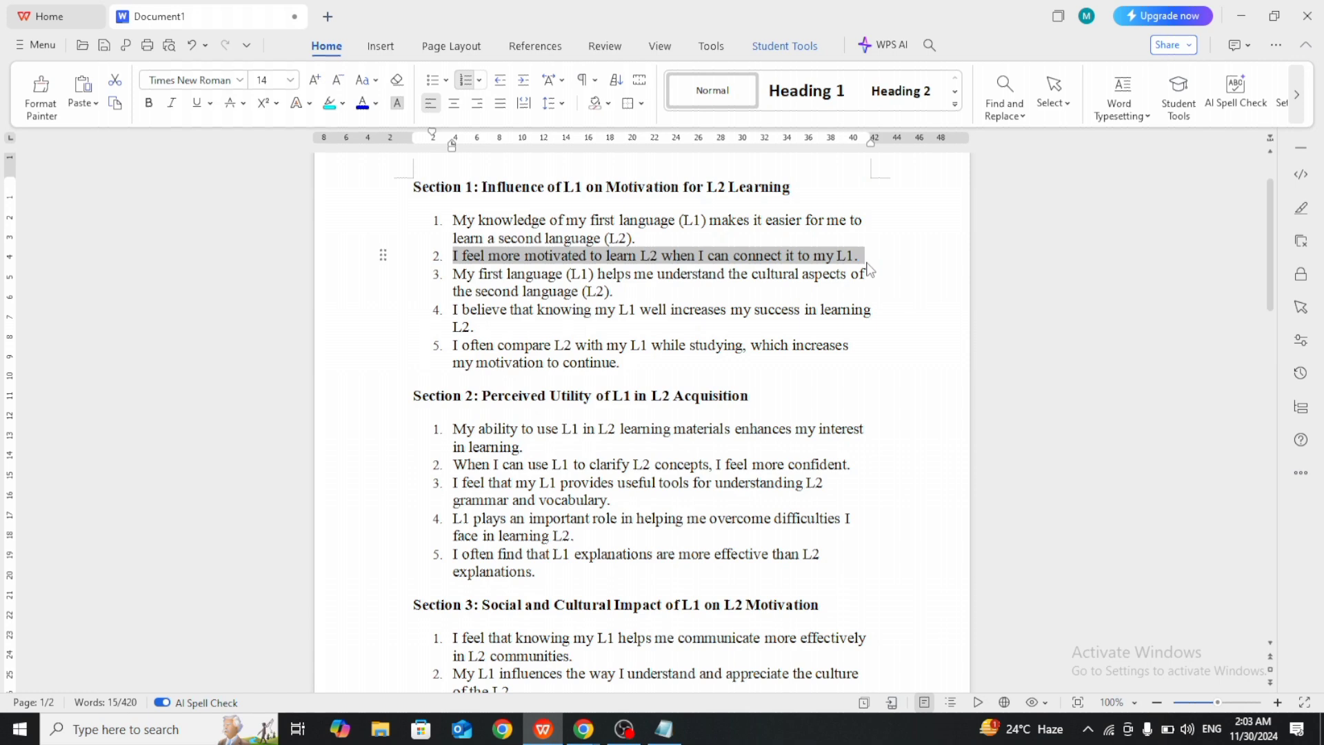
{"action": "mouse_move", "coordinate": [583, 729]}
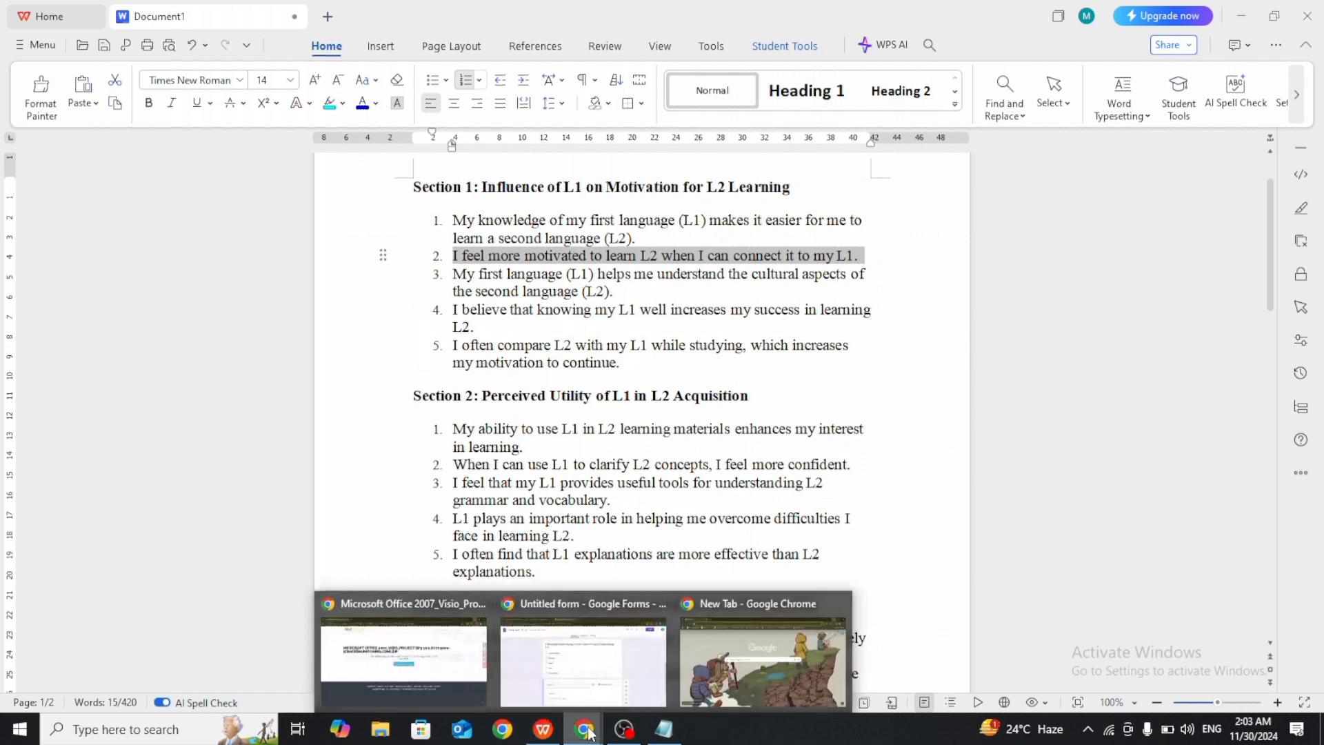
{"action": "left_click", "coordinate": [580, 659]}
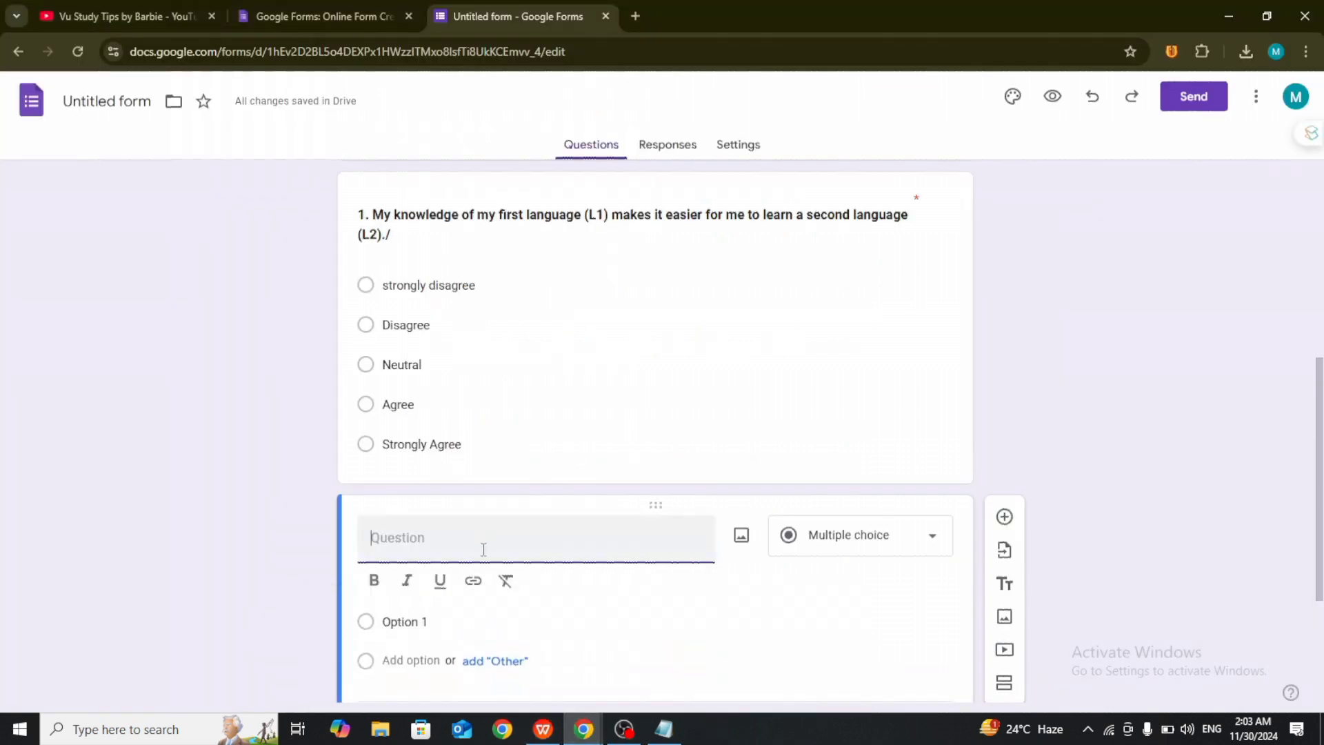
{"action": "type", "text": "1. I feel more motivated to learn L2 when I can connect it to my L1."}
Make the title of the "I feel more motivated to learn L2" question bold and set its answer type to multiple choice.
{"action": "left_click_drag", "start_coordinate": [448, 576], "coordinate": [366, 552]}
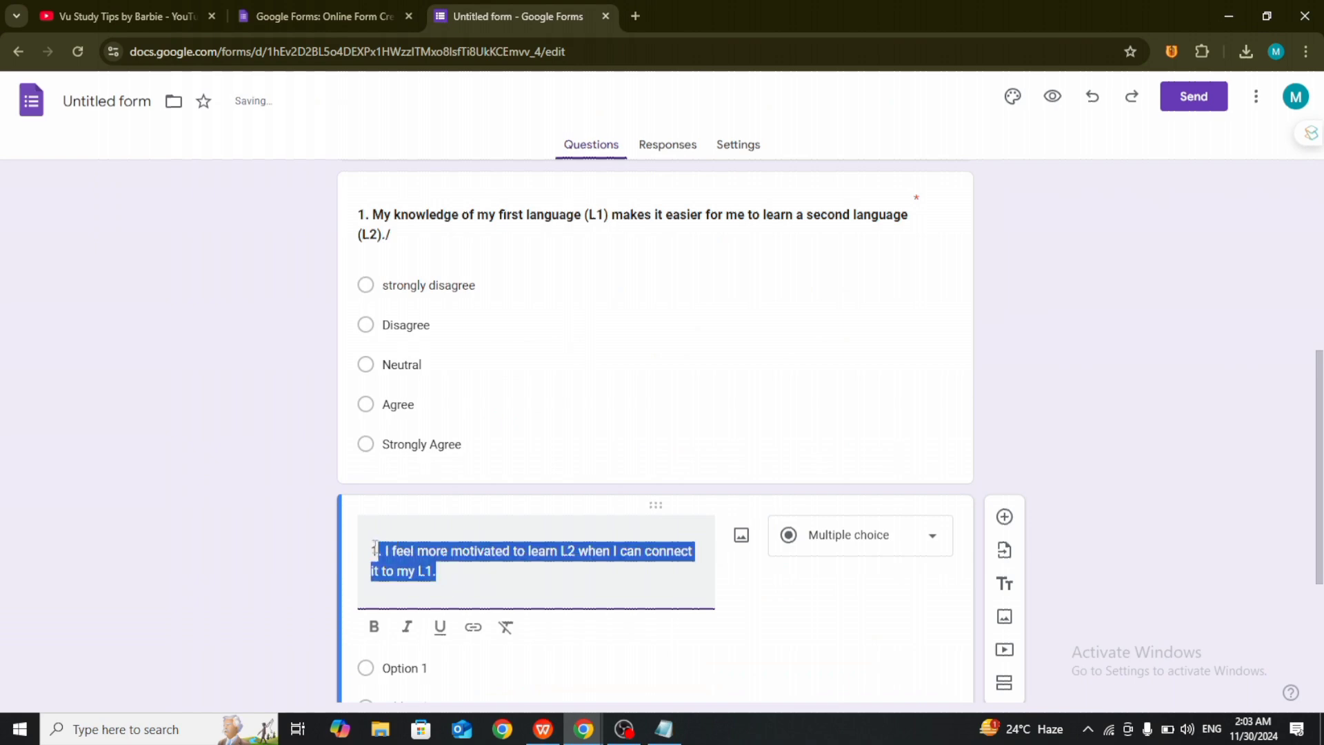
{"action": "left_click", "coordinate": [374, 626]}
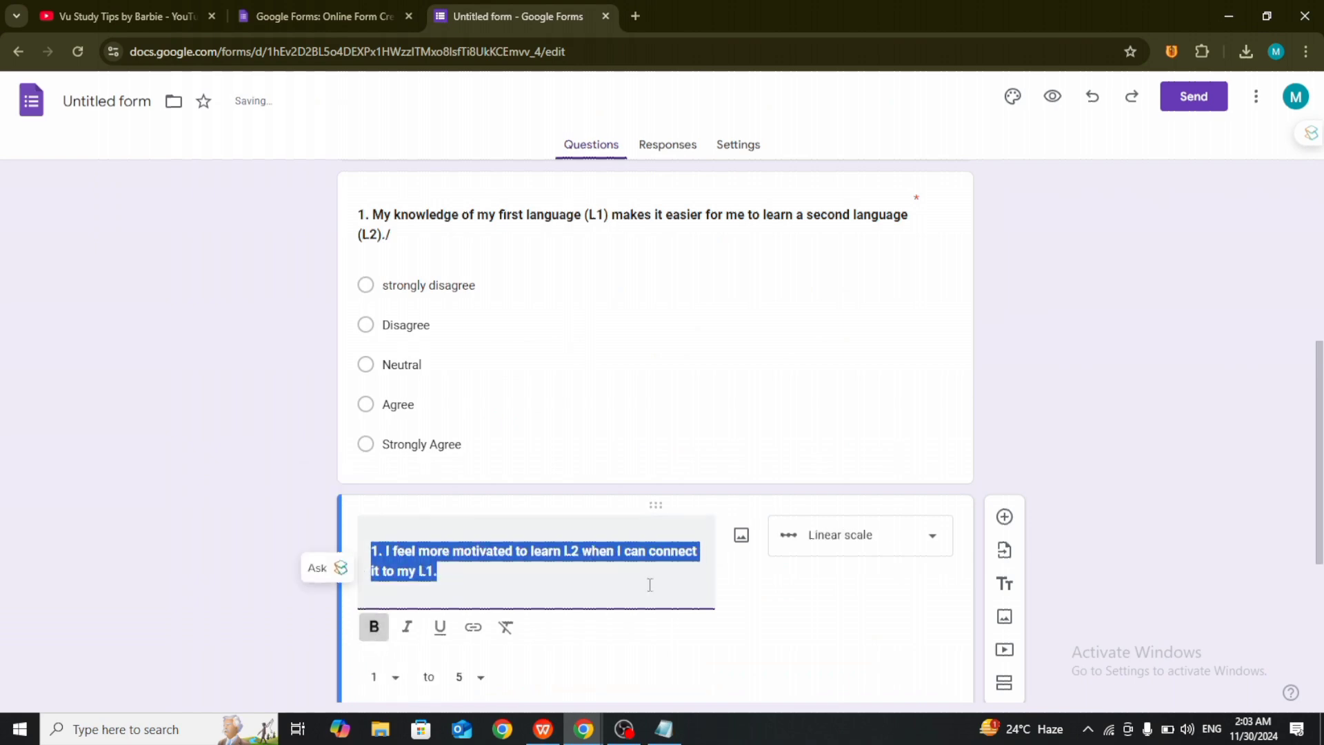
{"action": "left_click", "coordinate": [856, 543]}
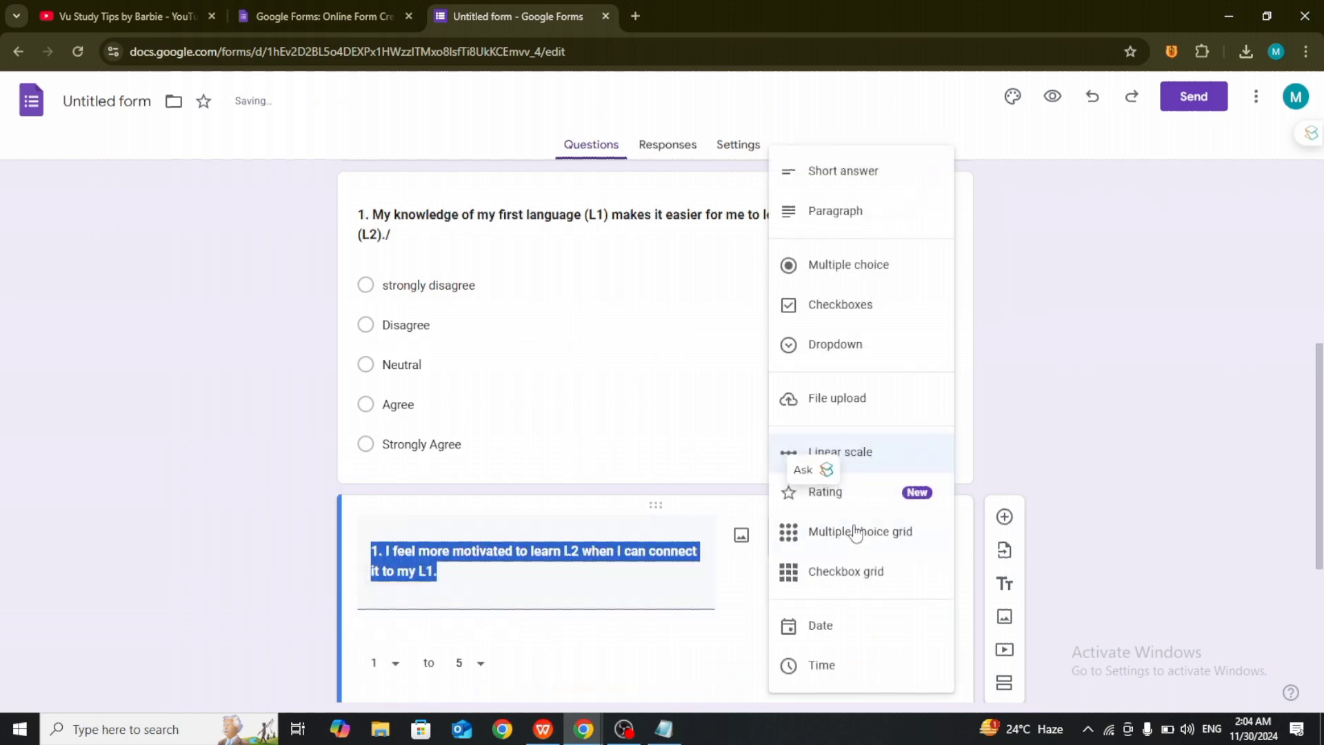
{"action": "left_click", "coordinate": [847, 266]}
Enter "strongly disagree" as the first option and add all suggested options: Disagree, Neutral, Agree and Strongly Agree.
{"action": "scroll", "coordinate": [599, 432], "scroll_direction": "down", "scroll_amount": 3}
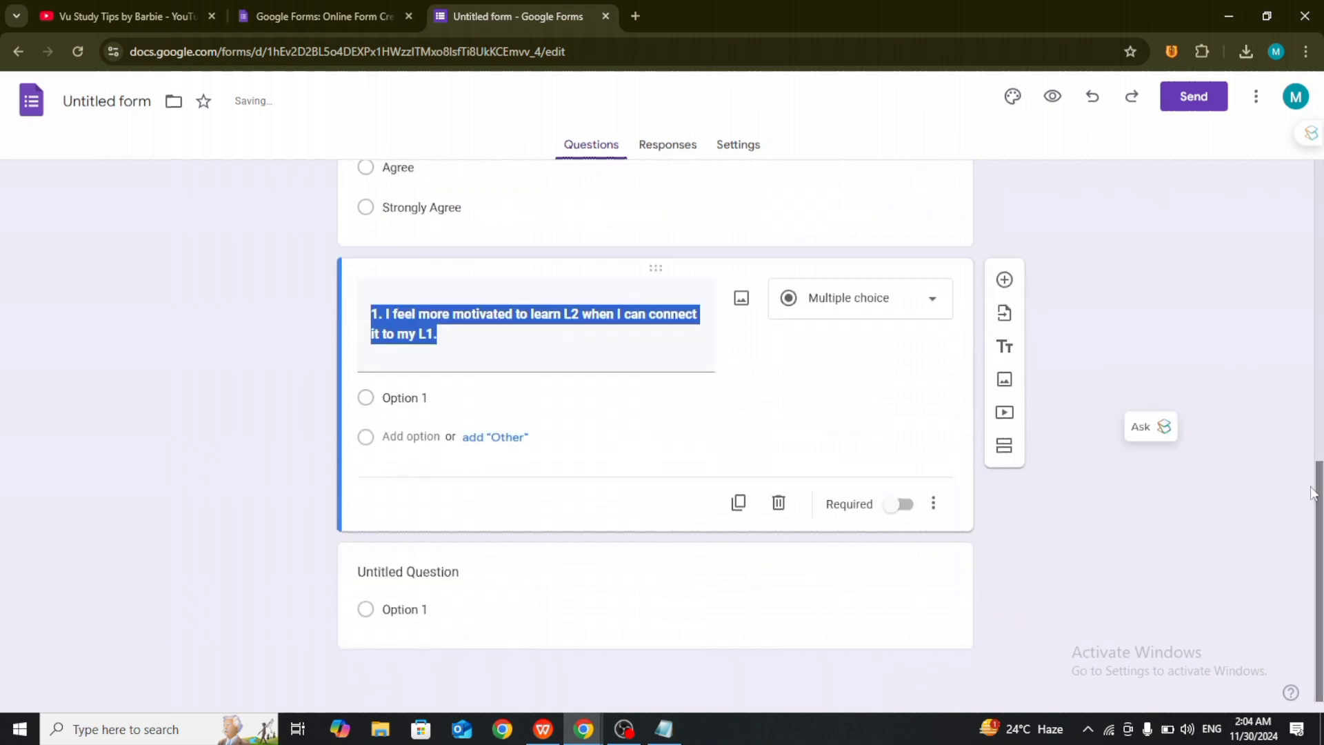
{"action": "left_click", "coordinate": [467, 394]}
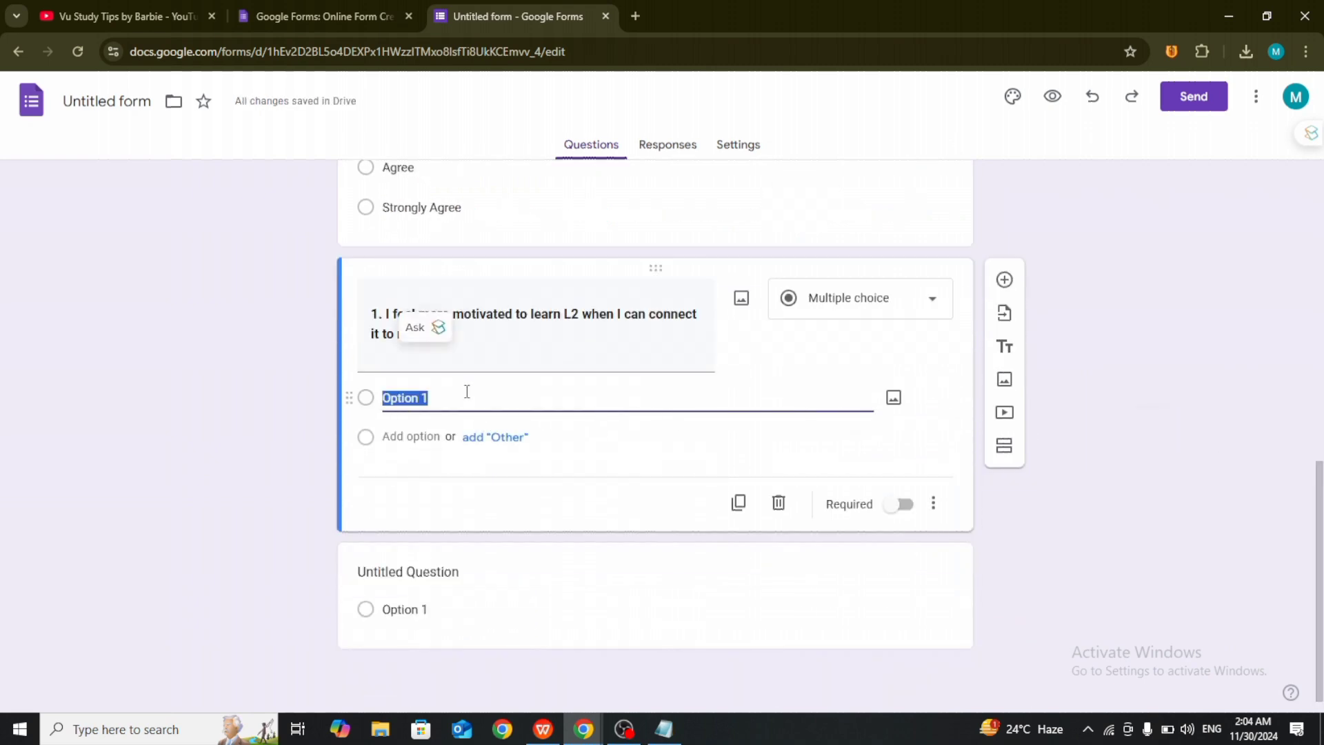
{"action": "type", "text": "strongly"}
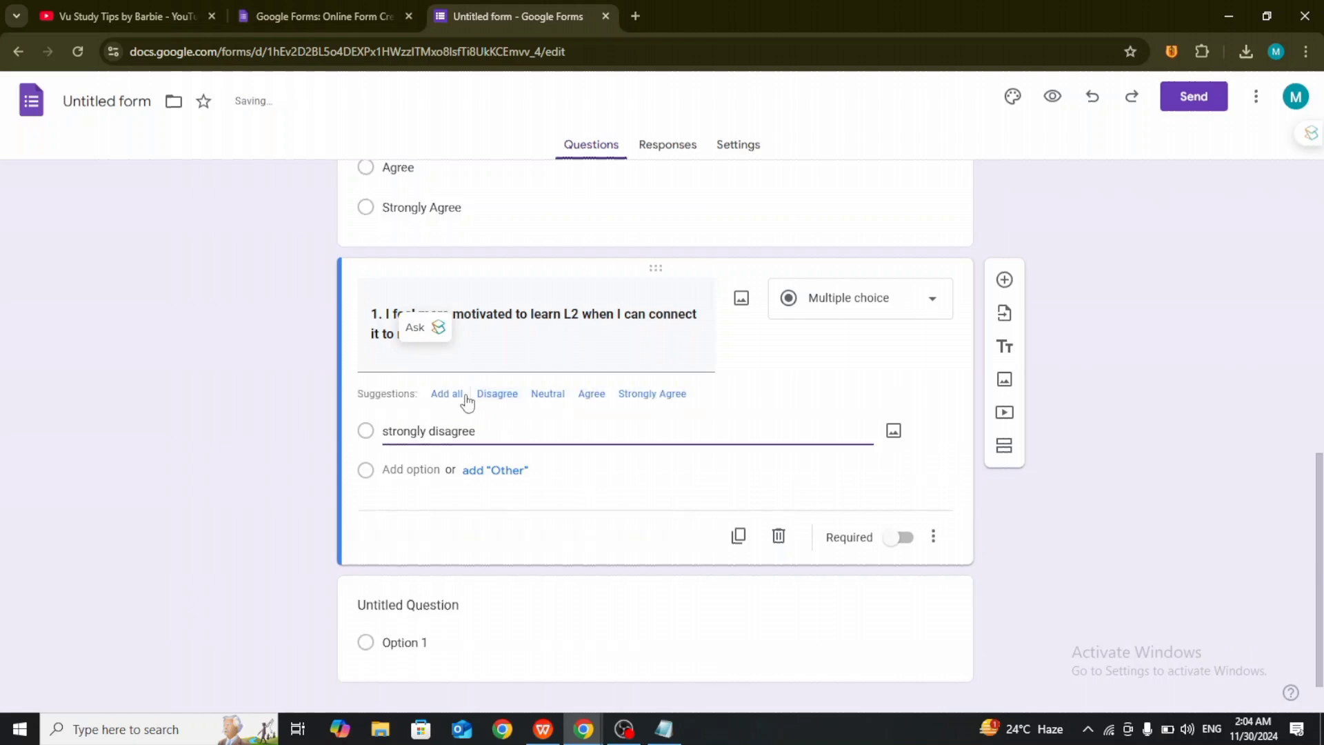
{"action": "left_click", "coordinate": [444, 396]}
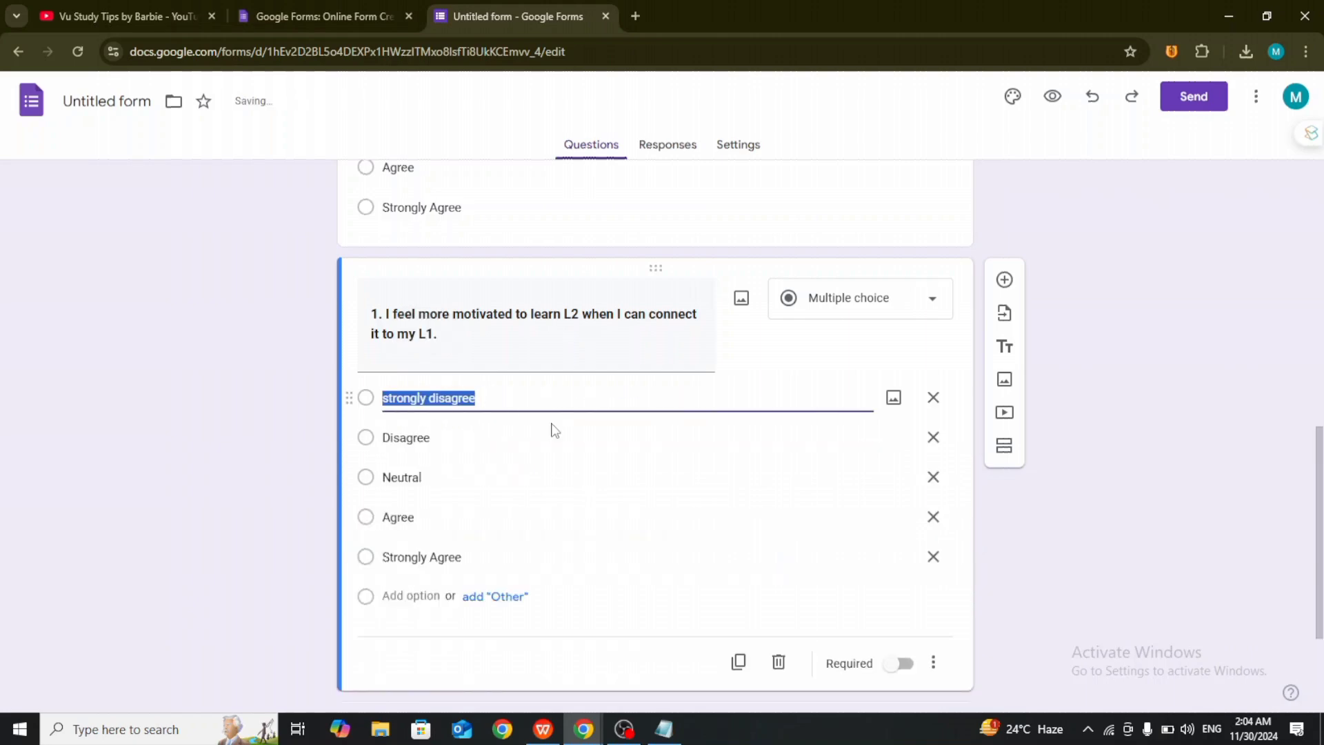
Make the "I feel more motivated to learn L2" question required.
{"action": "scroll", "coordinate": [1321, 458], "scroll_direction": "down", "scroll_amount": 2}
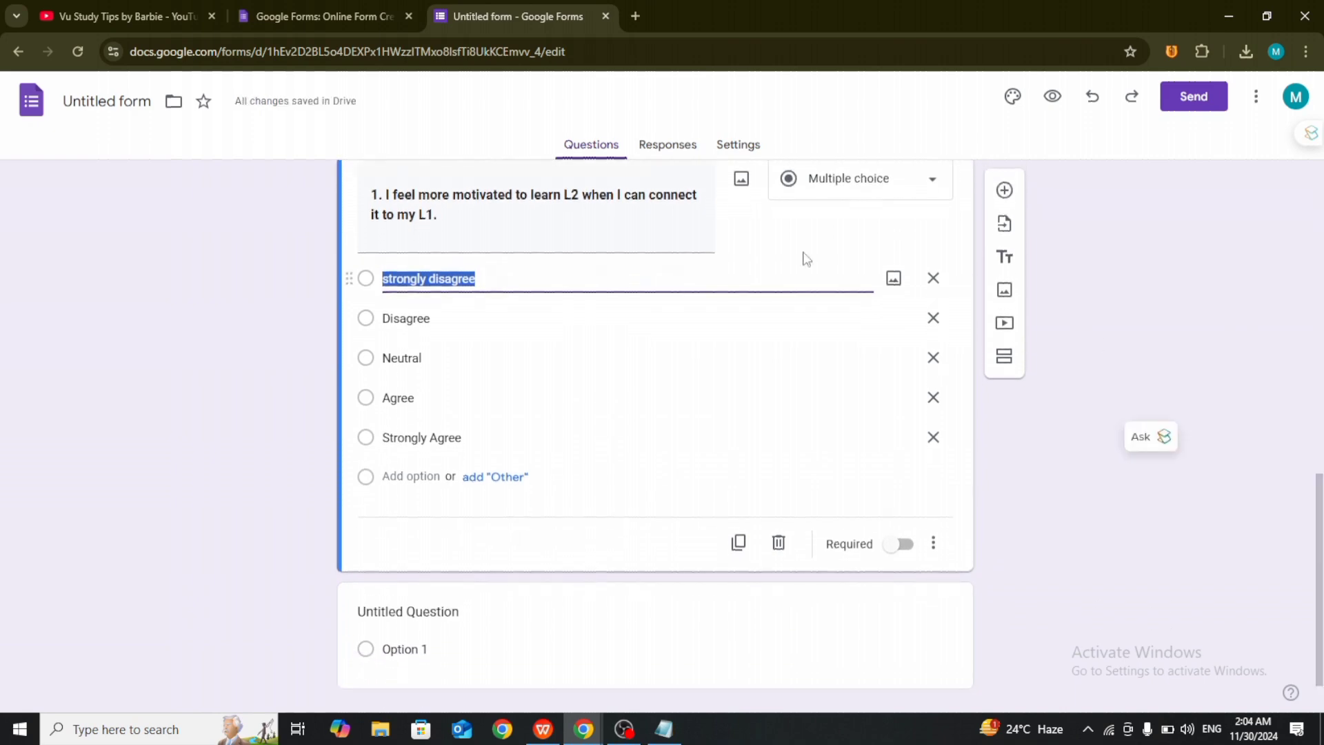
{"action": "left_click", "coordinate": [379, 193]}
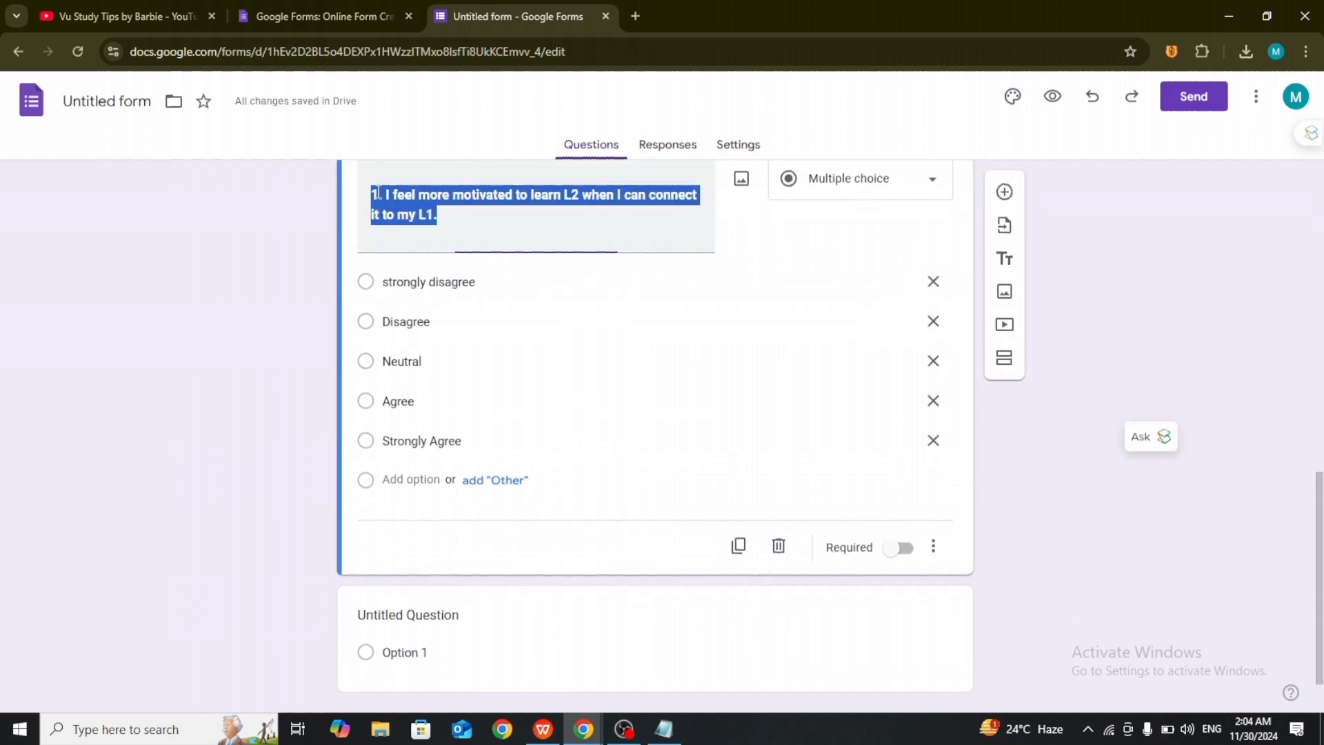
{"action": "left_click", "coordinate": [380, 193]}
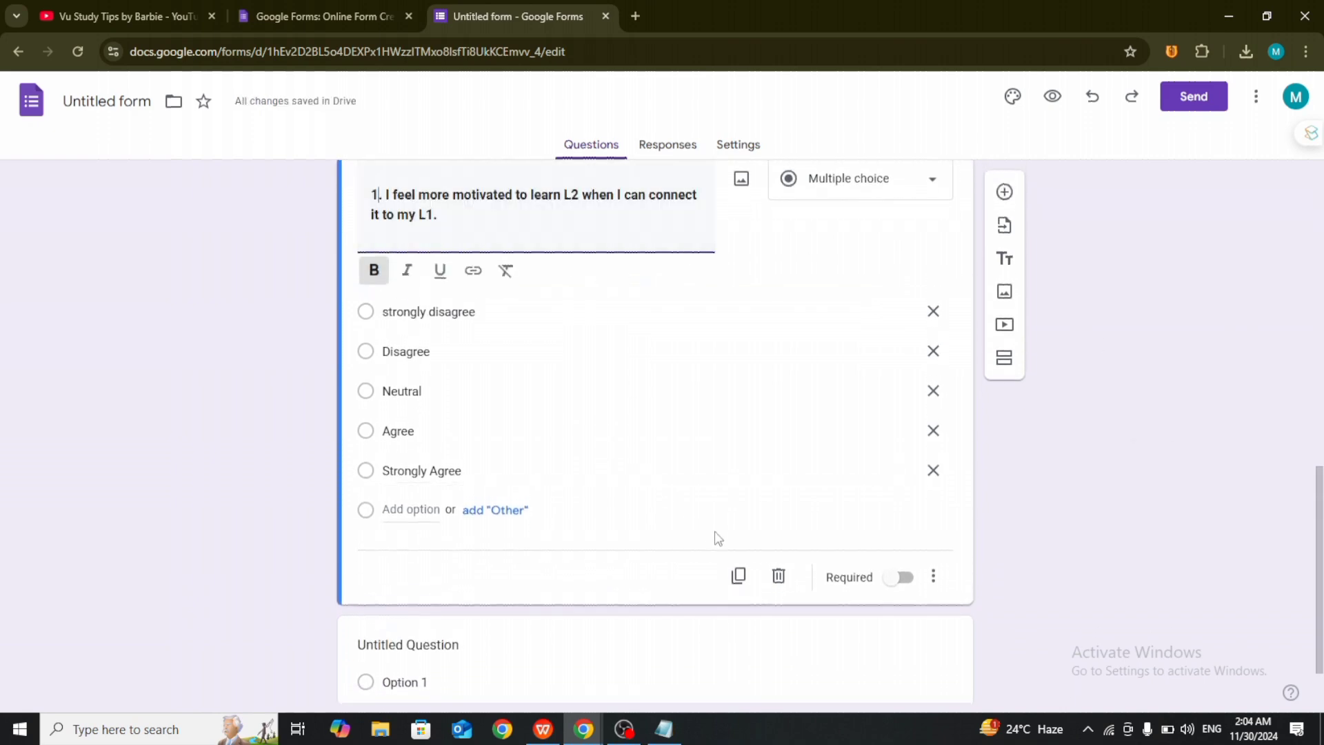
{"action": "left_click", "coordinate": [900, 578]}
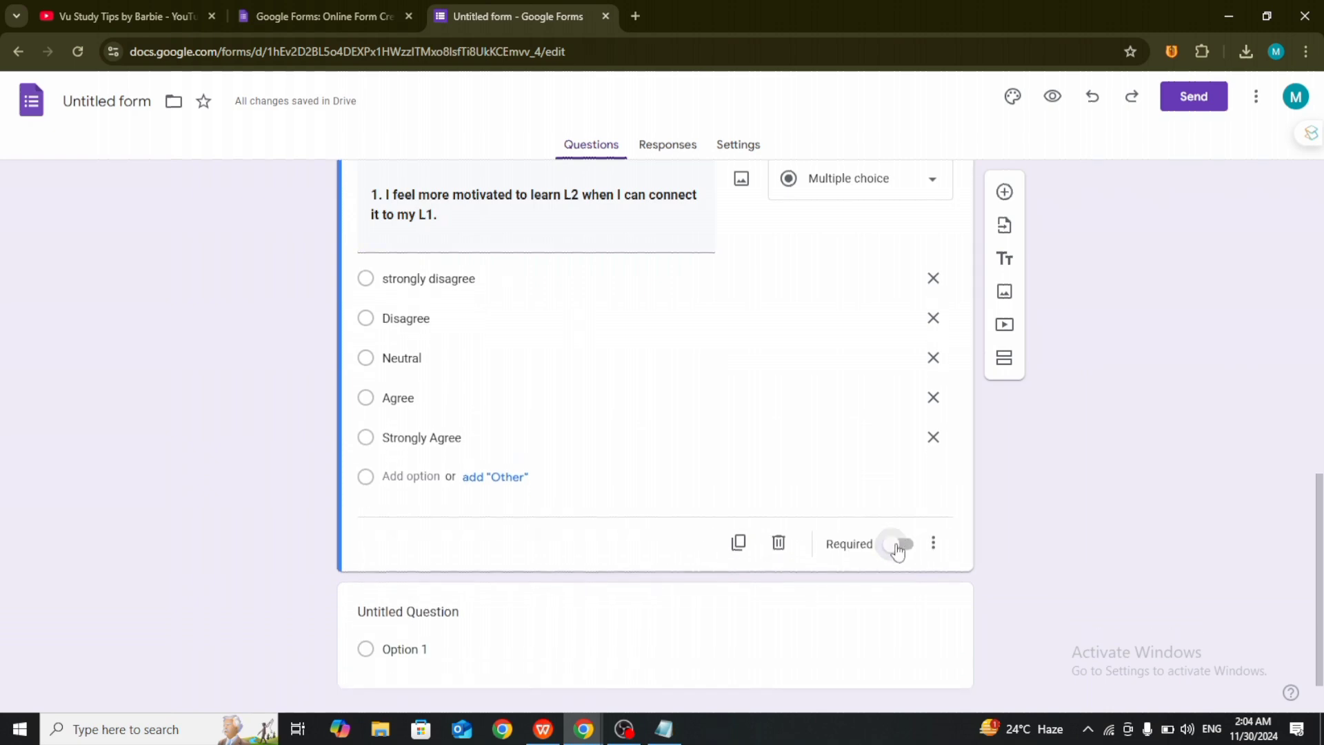
{"action": "left_click", "coordinate": [897, 545]}
Add a blank question below the "I feel more motivated to learn L2" question.
{"action": "scroll", "coordinate": [1321, 400], "scroll_direction": "up", "scroll_amount": 1}
{"action": "scroll", "coordinate": [1320, 400], "scroll_direction": "up", "scroll_amount": 4}
{"action": "scroll", "coordinate": [1321, 400], "scroll_direction": "down", "scroll_amount": 5}
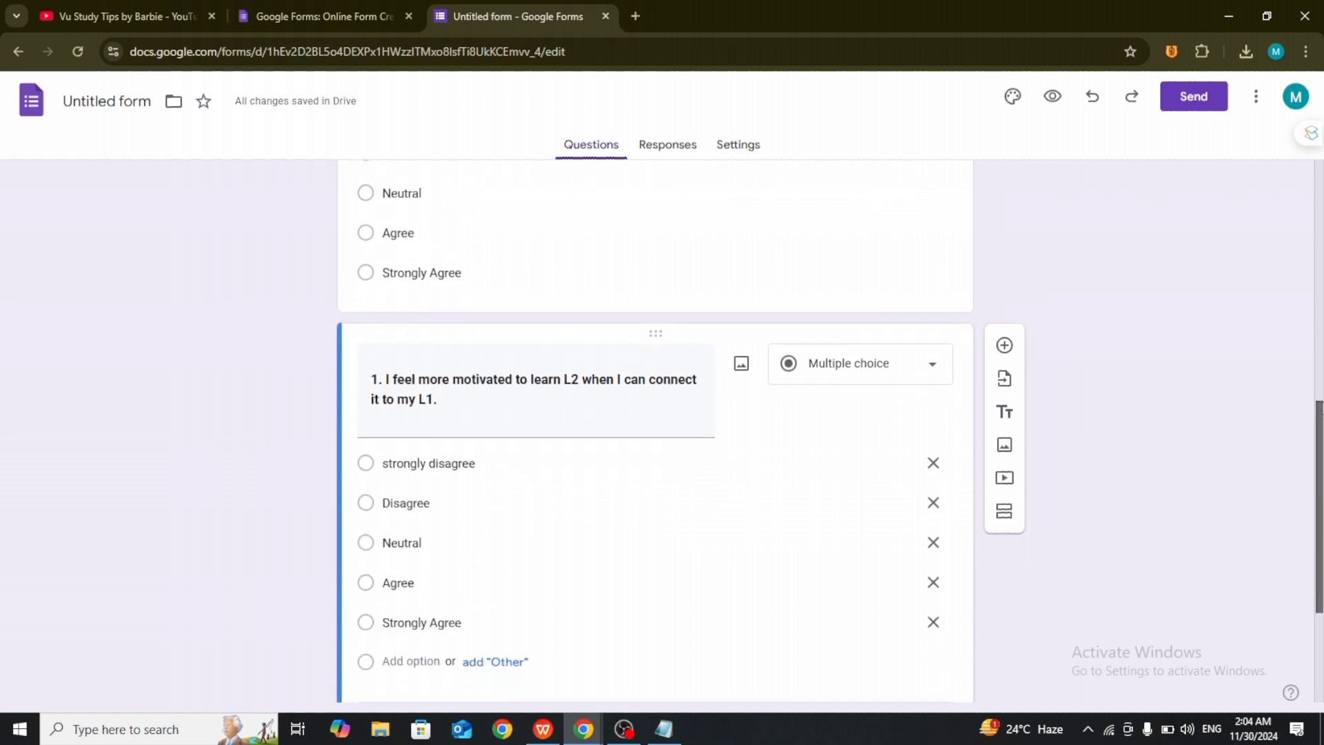
{"action": "scroll", "coordinate": [1321, 400], "scroll_direction": "down", "scroll_amount": 2}
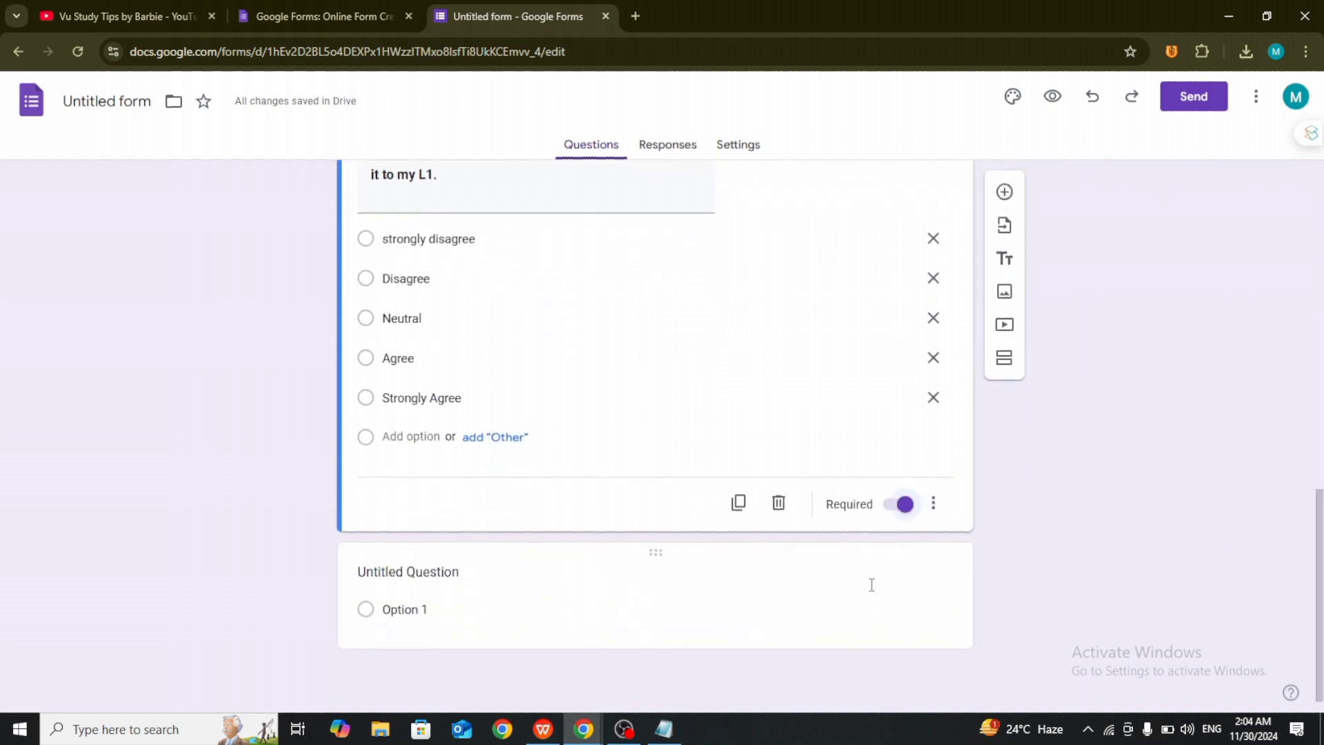
{"action": "left_click", "coordinate": [1005, 193]}
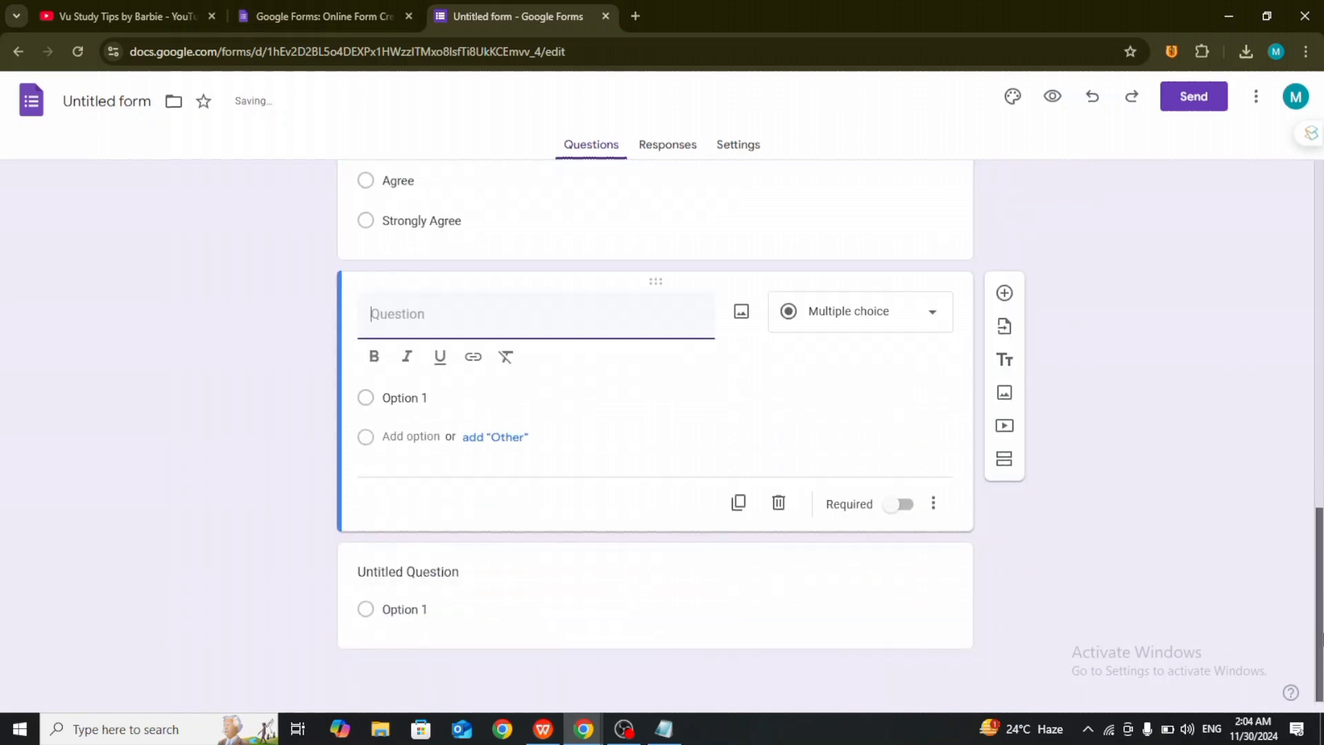
Get the form's sharing link with a shortened URL, copy it to the clipboard and close the send dialog.
{"action": "scroll", "coordinate": [1306, 300], "scroll_direction": "up", "scroll_amount": 5}
{"action": "scroll", "coordinate": [1306, 300], "scroll_direction": "up", "scroll_amount": 4}
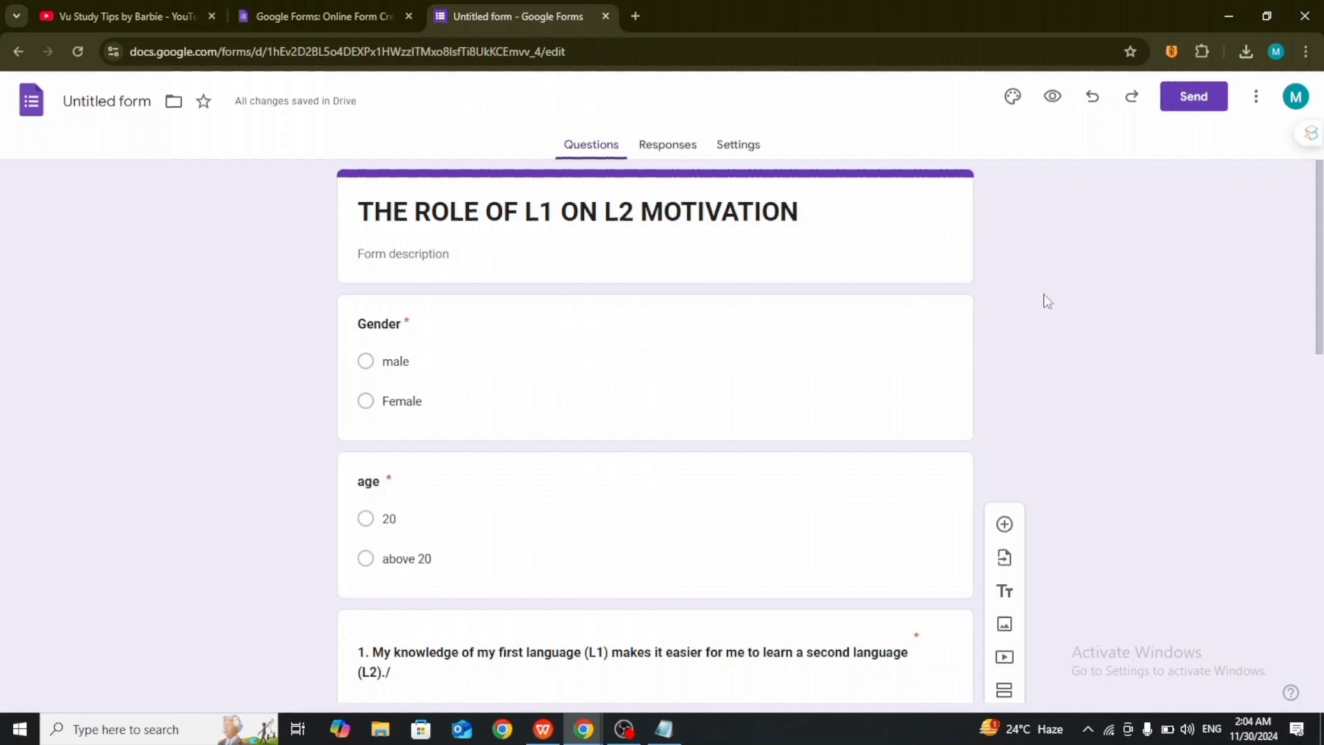
{"action": "left_click", "coordinate": [1188, 96]}
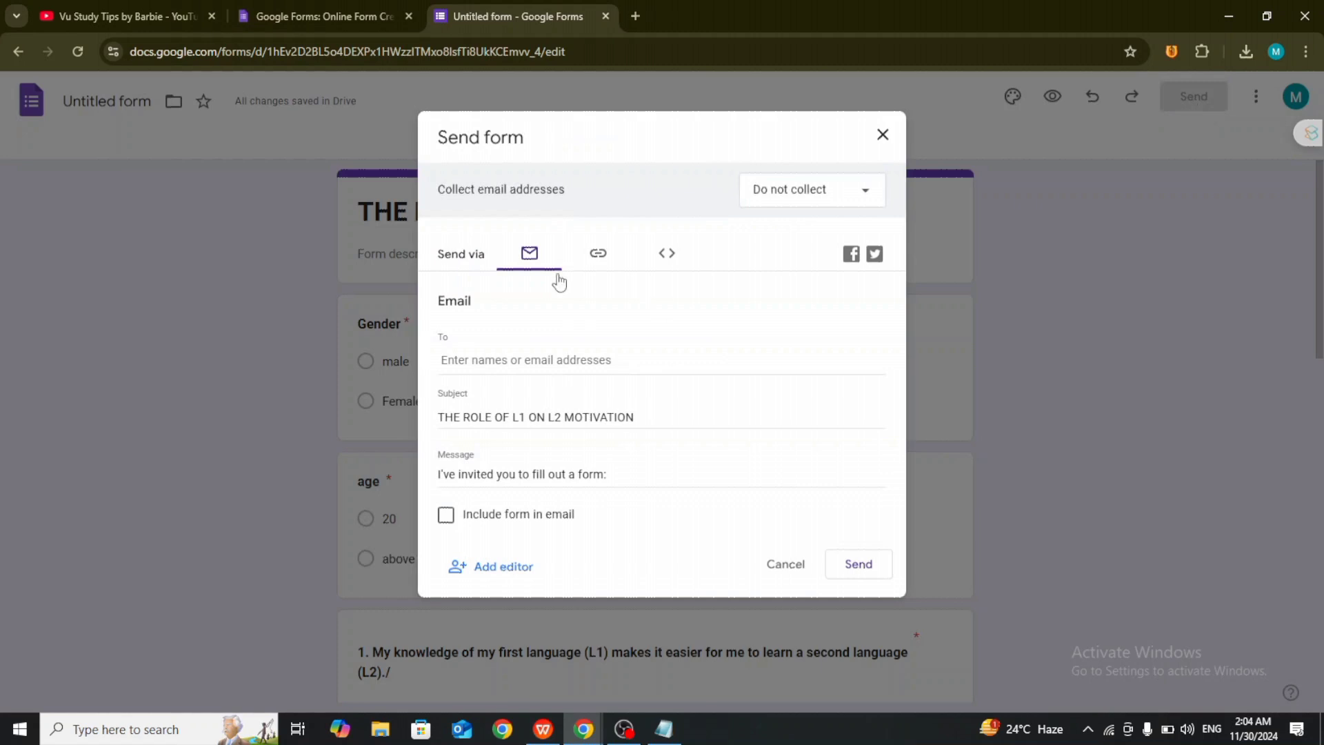
{"action": "left_click", "coordinate": [600, 257]}
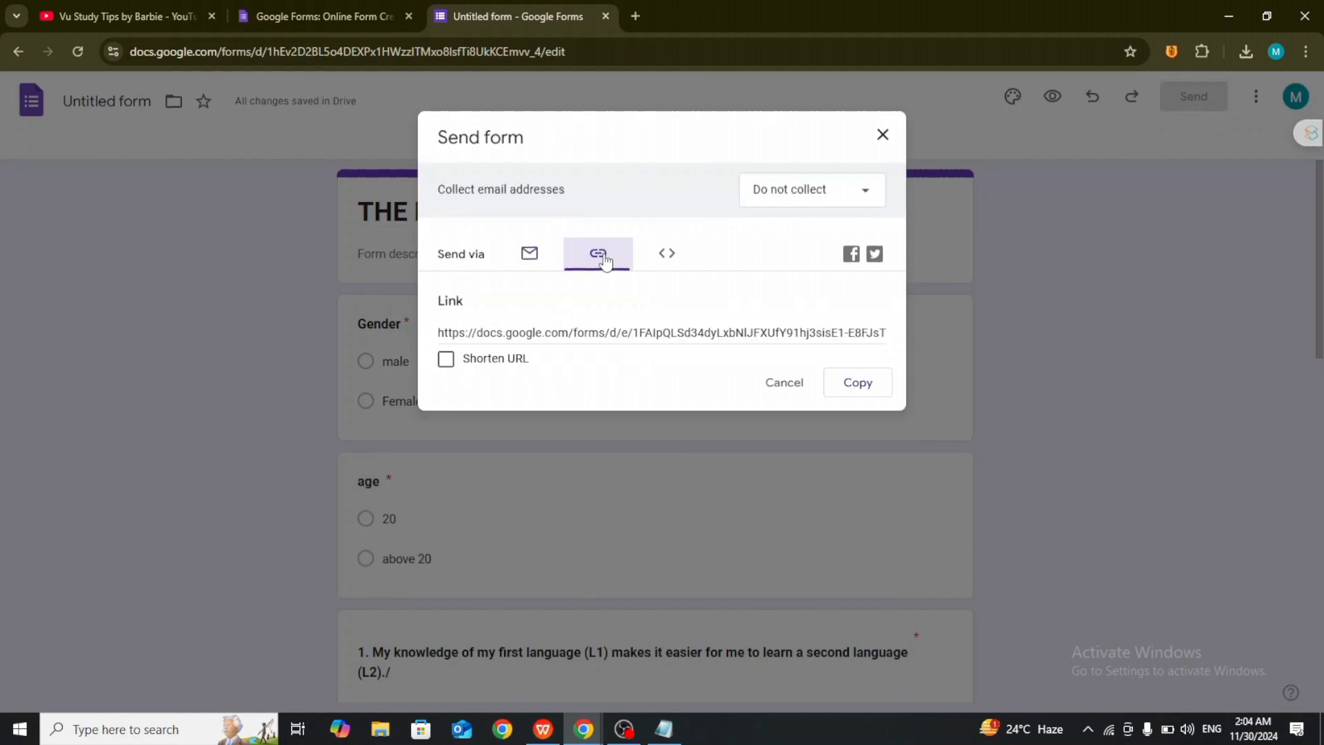
{"action": "left_click", "coordinate": [446, 360]}
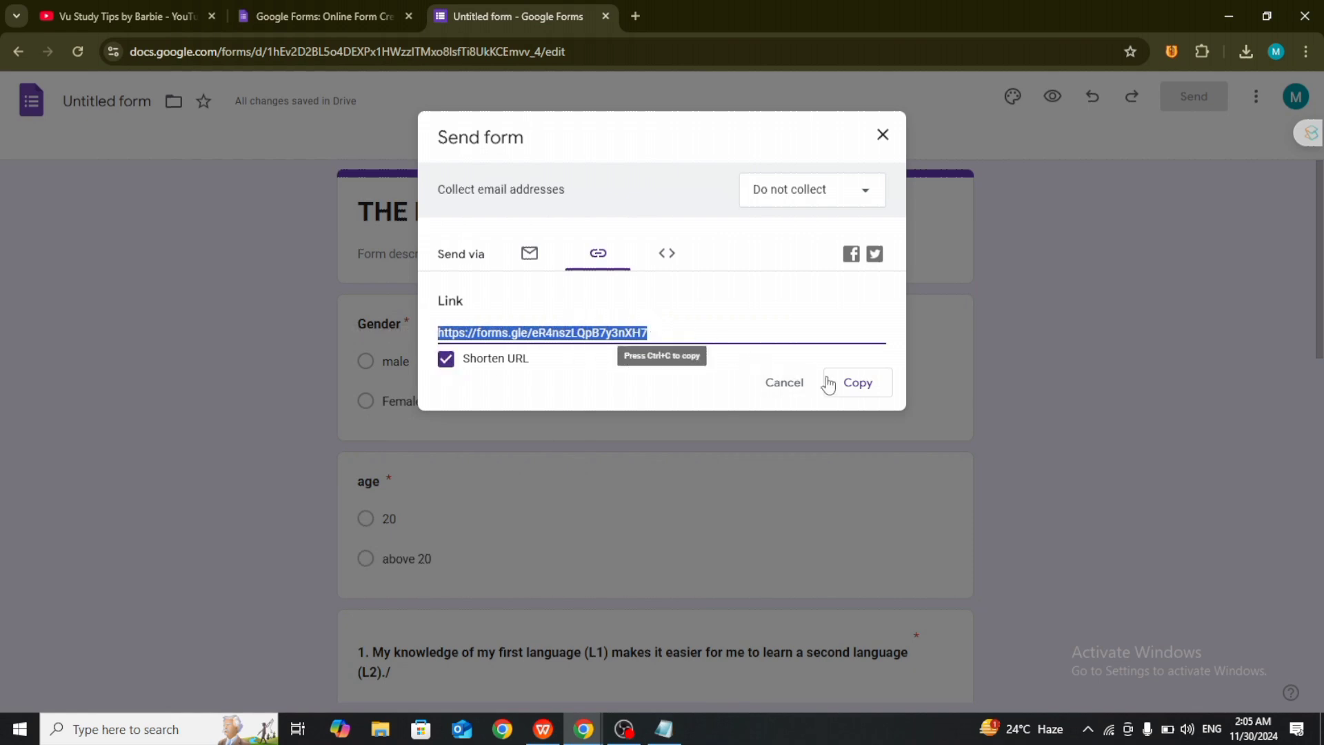
{"action": "left_click", "coordinate": [856, 386]}
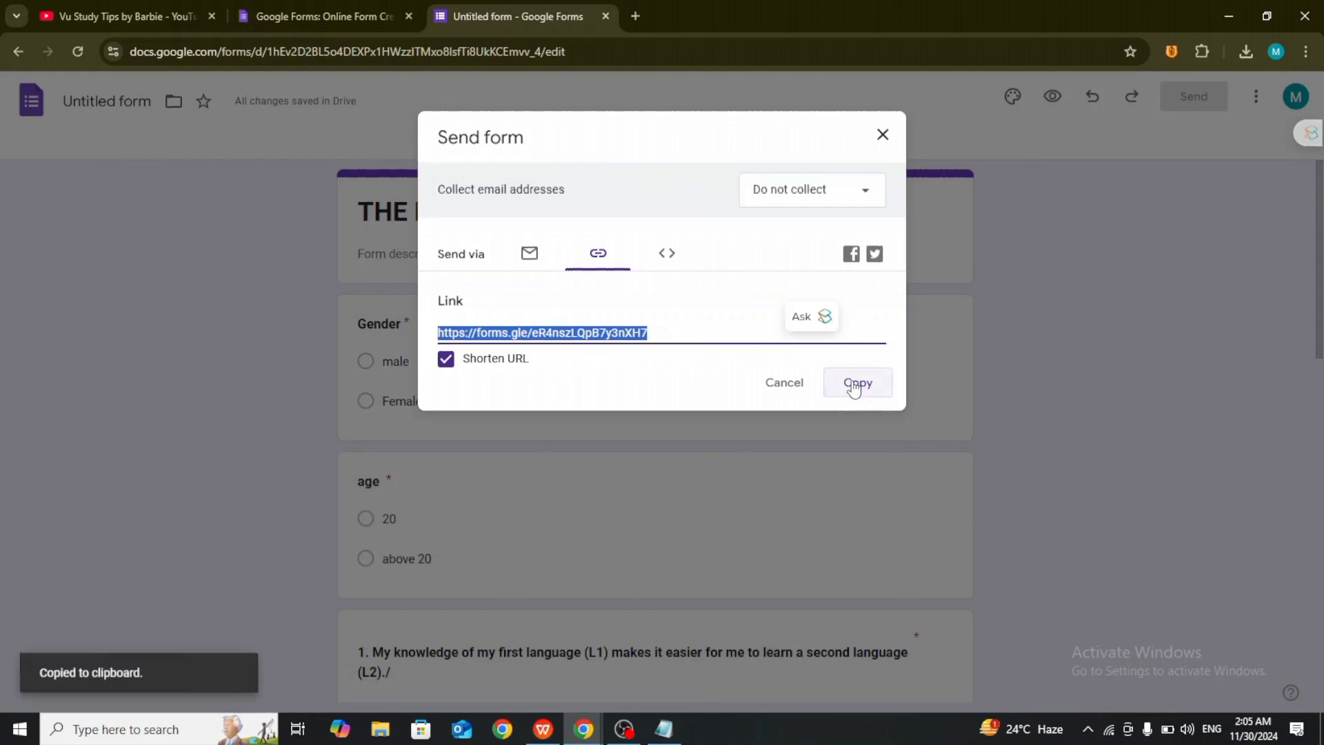
{"action": "left_click", "coordinate": [883, 135]}
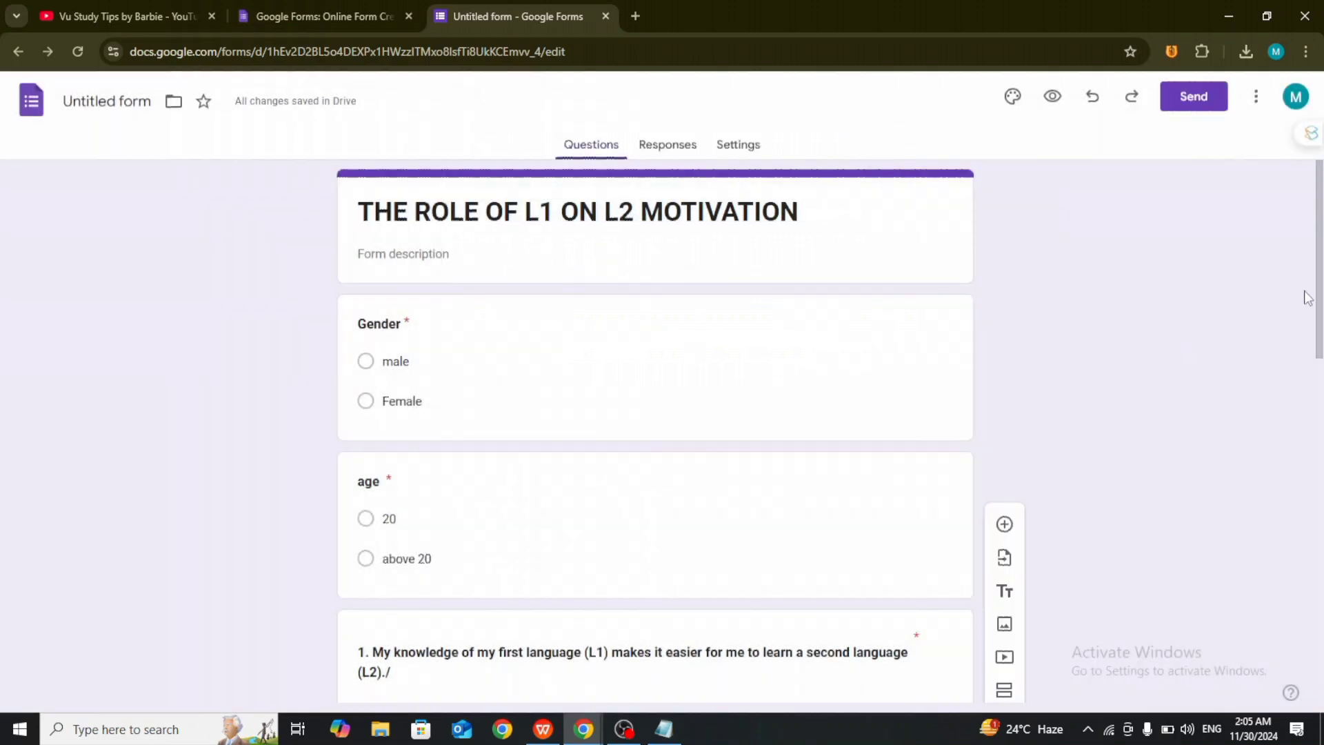
Open the add-editor dialog from the form's sending options and close it without adding anyone.
{"action": "left_click_drag", "start_coordinate": [1321, 277], "coordinate": [1318, 488]}
{"action": "scroll", "coordinate": [1308, 365], "scroll_direction": "up", "scroll_amount": 4}
{"action": "left_click", "coordinate": [1190, 98]}
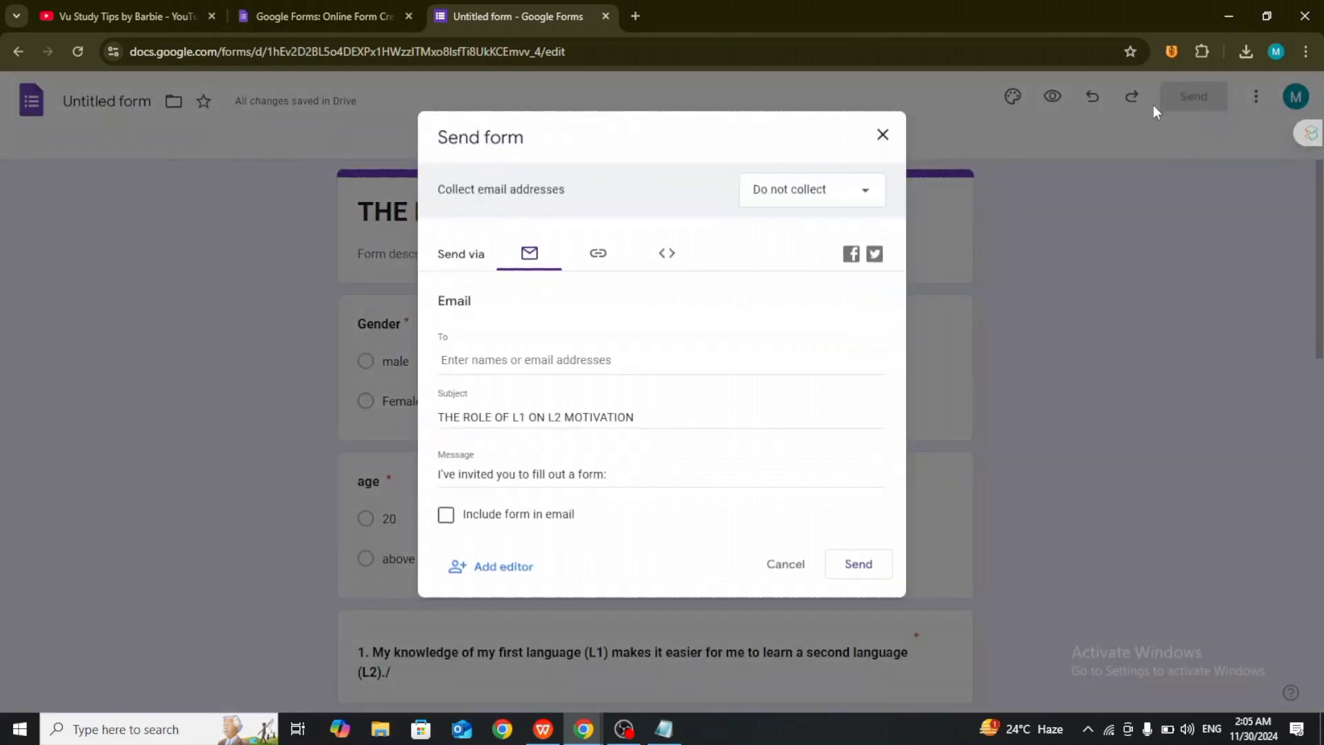
{"action": "left_click", "coordinate": [475, 571]}
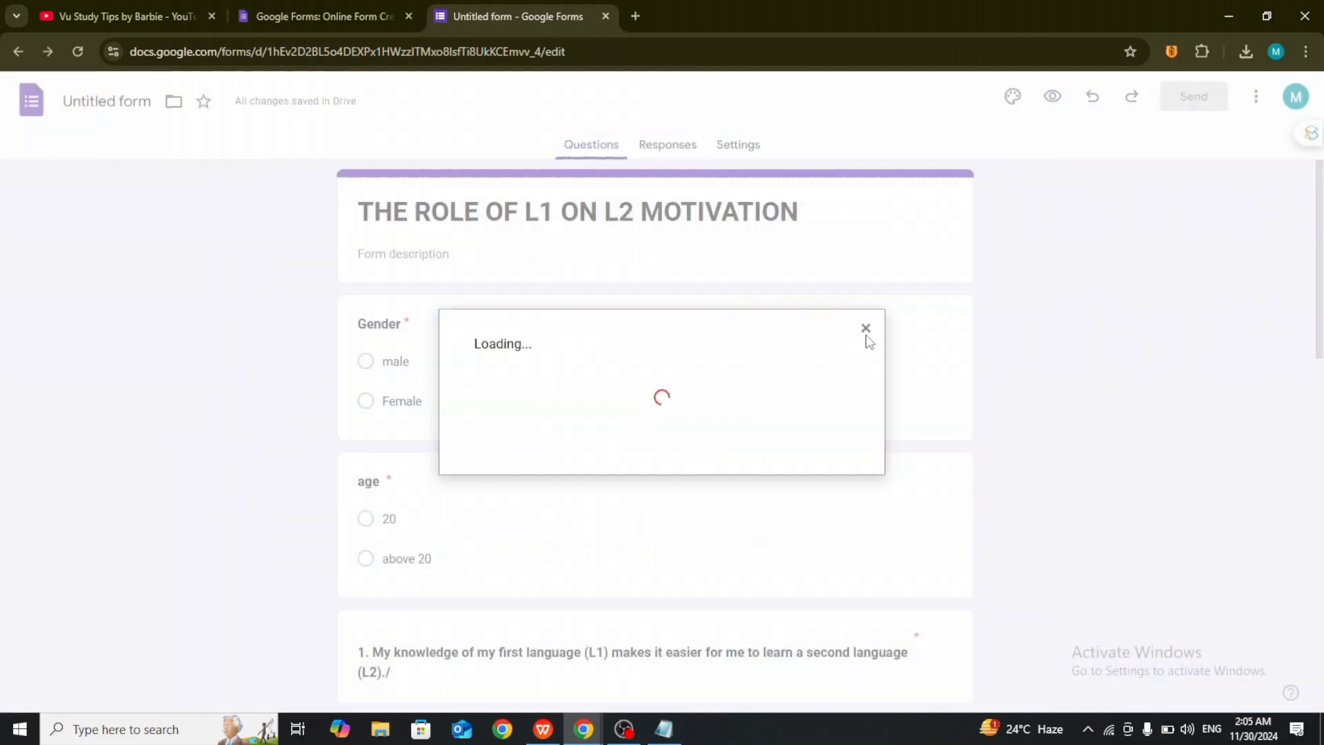
{"action": "left_click", "coordinate": [867, 329]}
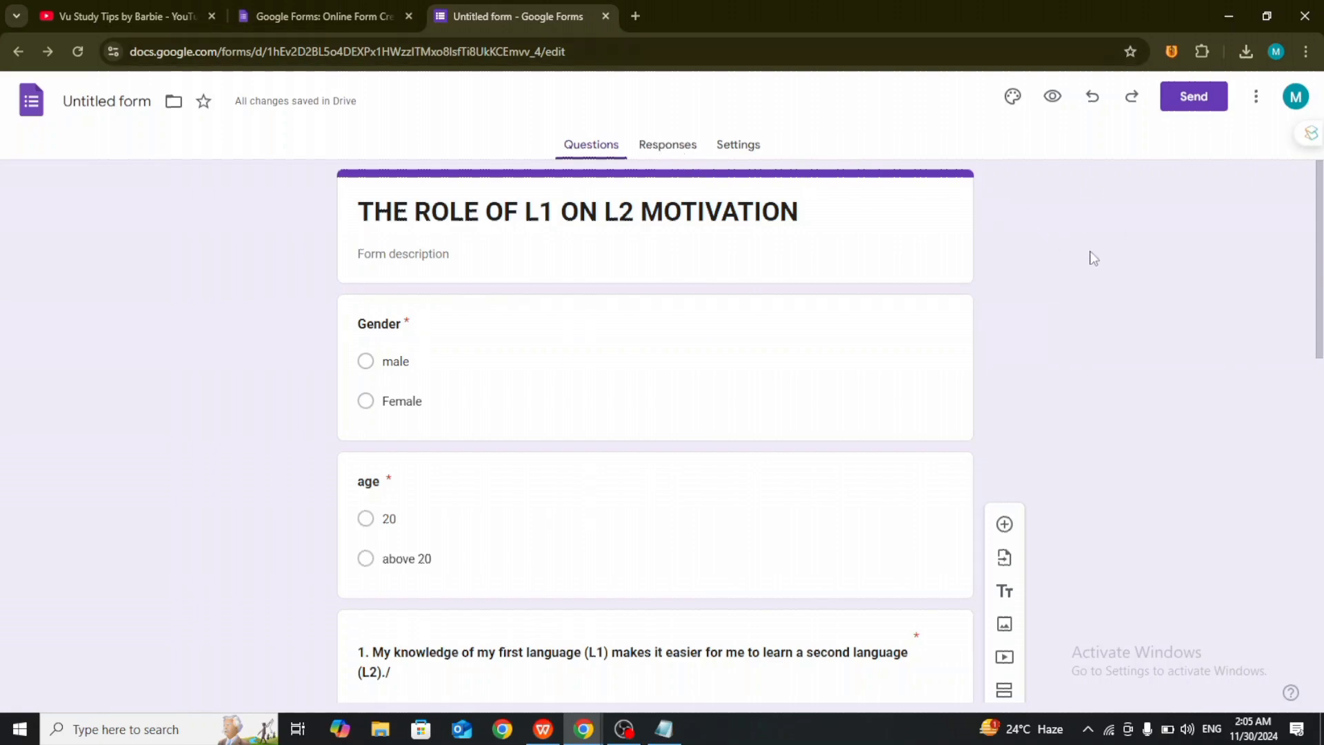
Stop the form from accepting responses and turn response collection back on.
{"action": "left_click", "coordinate": [669, 147]}
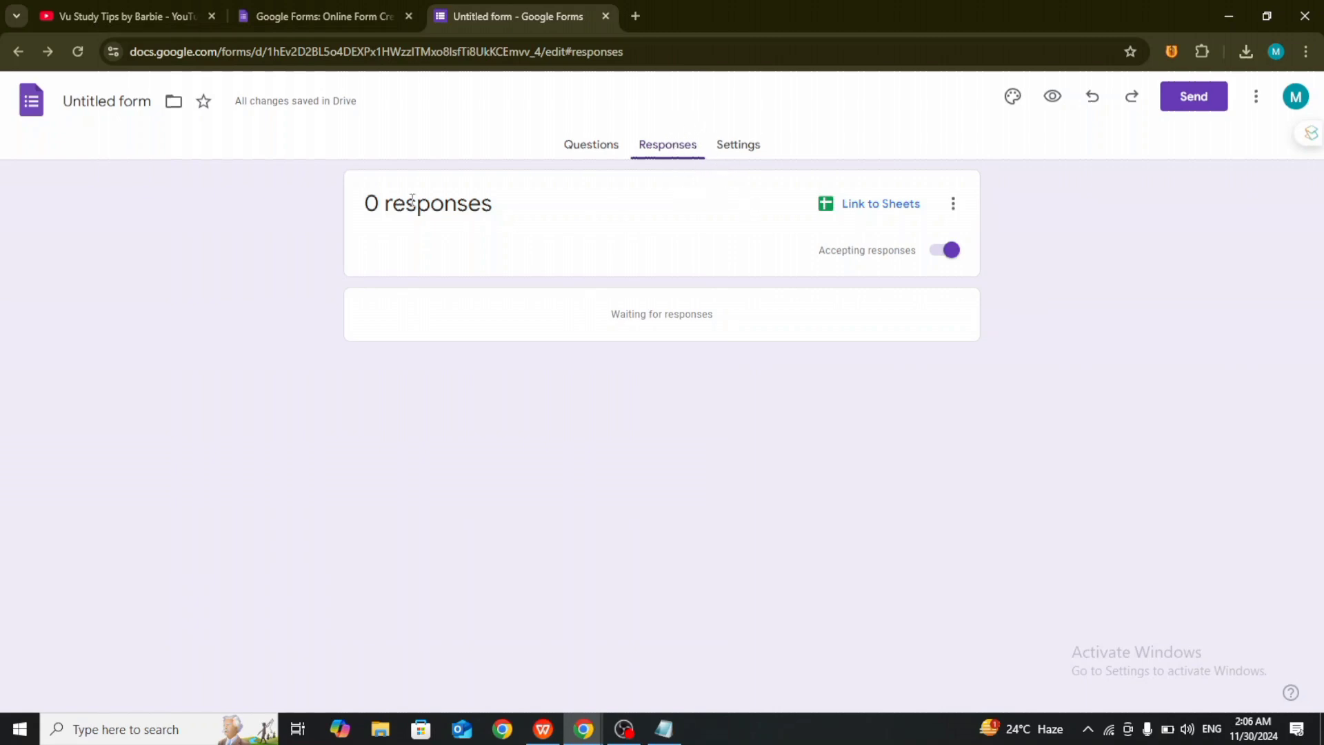
{"action": "left_click", "coordinate": [950, 253]}
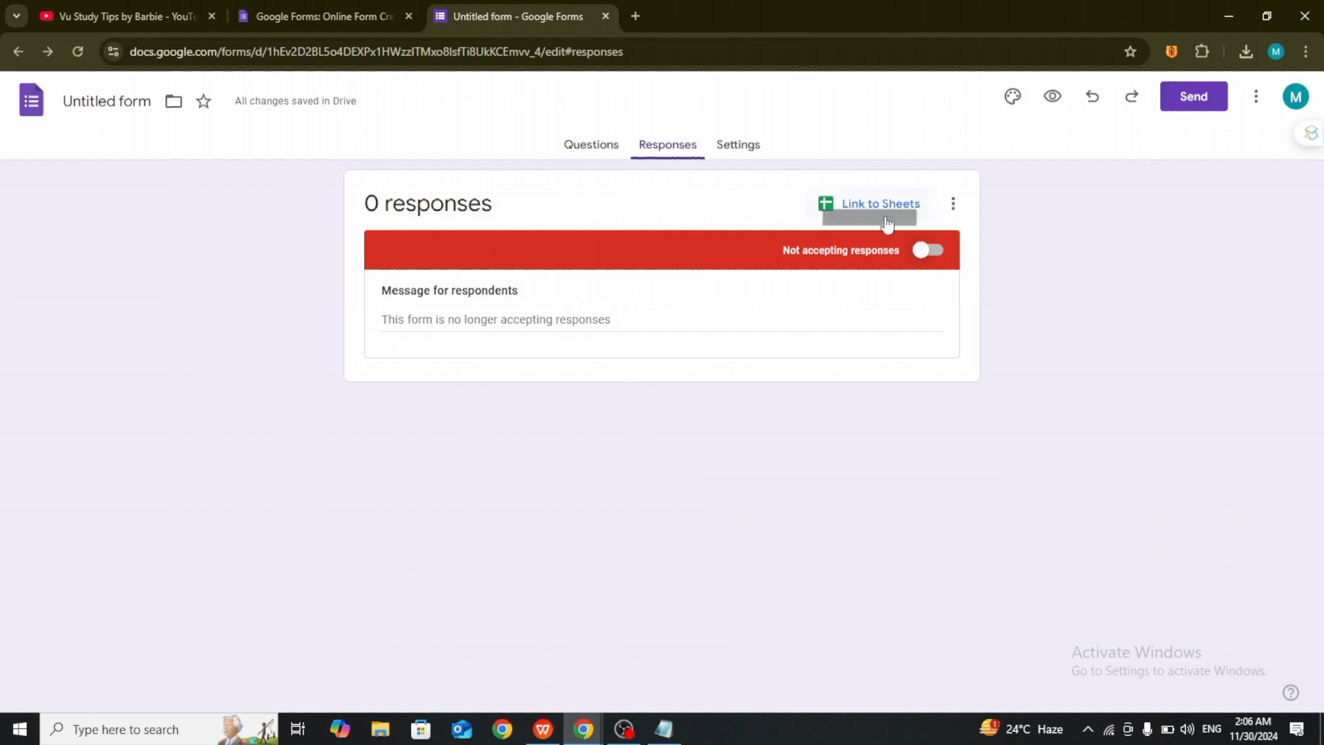
{"action": "left_click", "coordinate": [925, 253]}
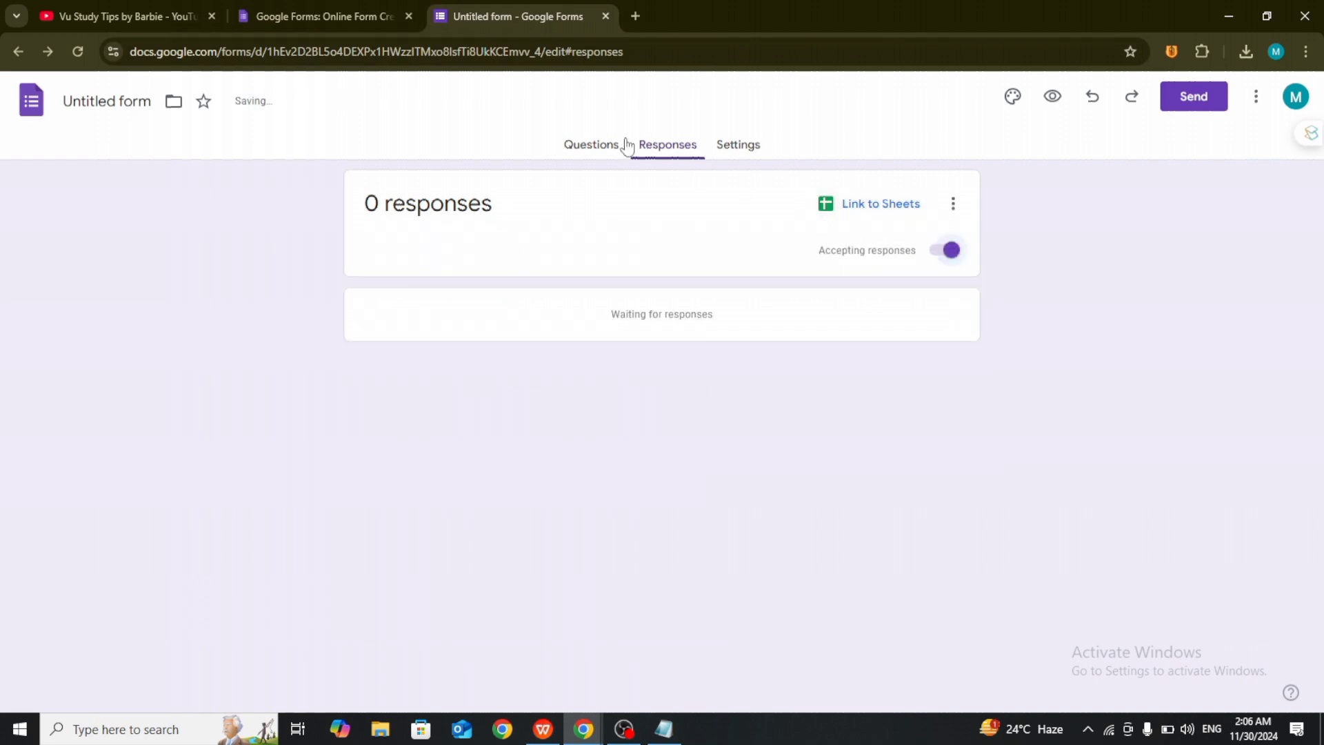
Preview the form as a respondent and review its questions from the title down to the last one.
{"action": "left_click", "coordinate": [1055, 99]}
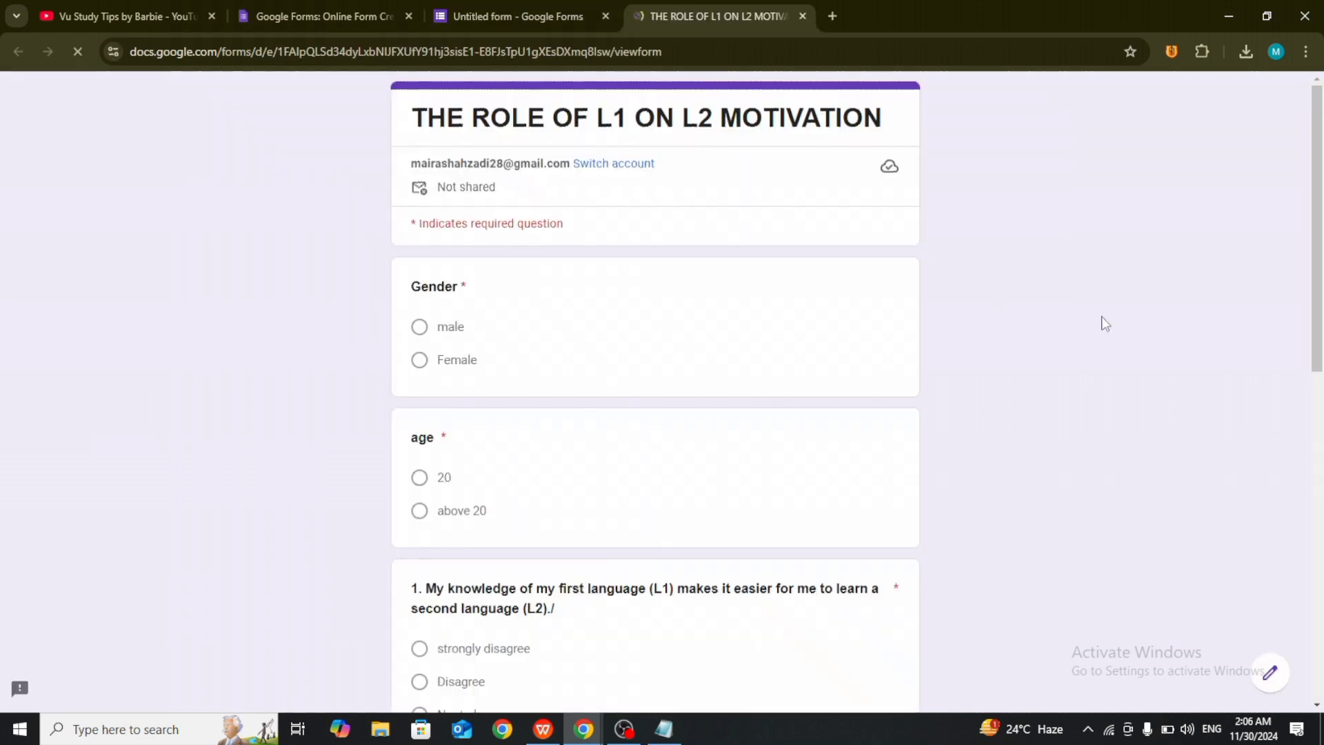
{"action": "scroll", "coordinate": [1309, 298], "scroll_direction": "down", "scroll_amount": 7}
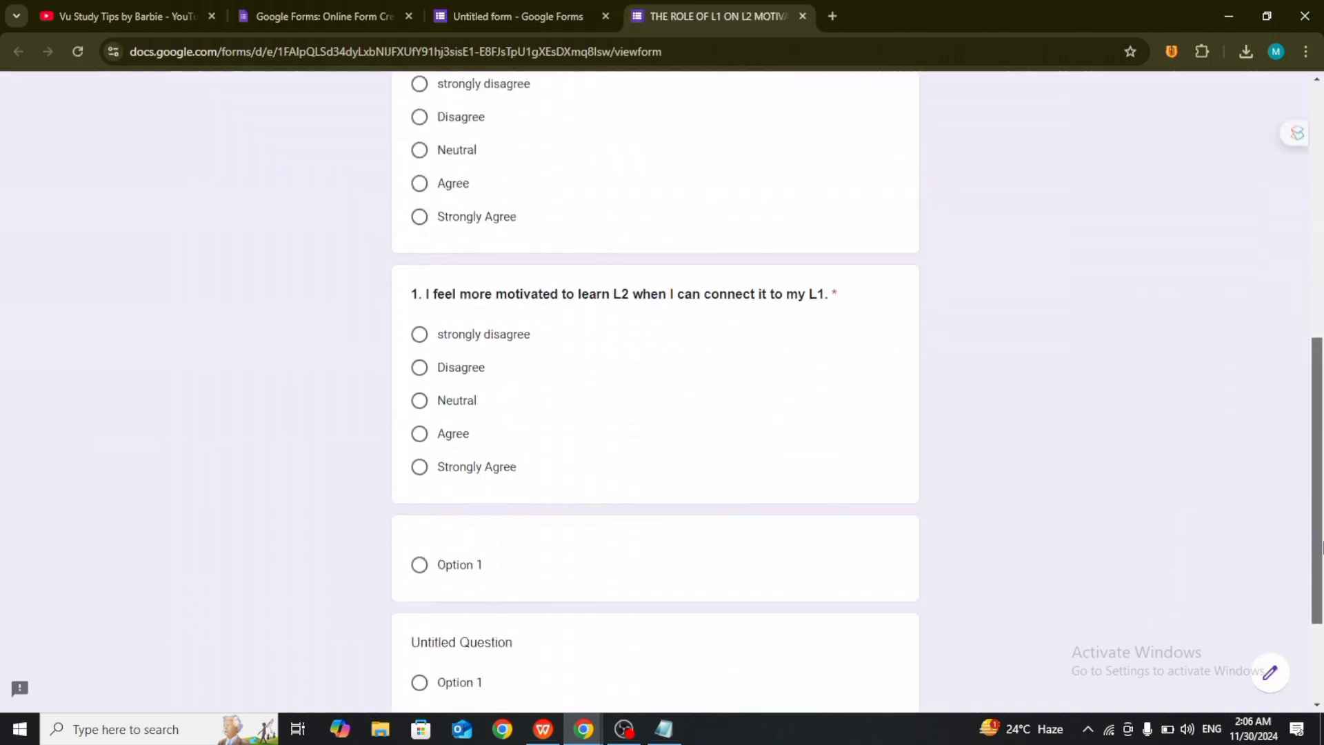
{"action": "scroll", "coordinate": [1309, 298], "scroll_direction": "up", "scroll_amount": 7}
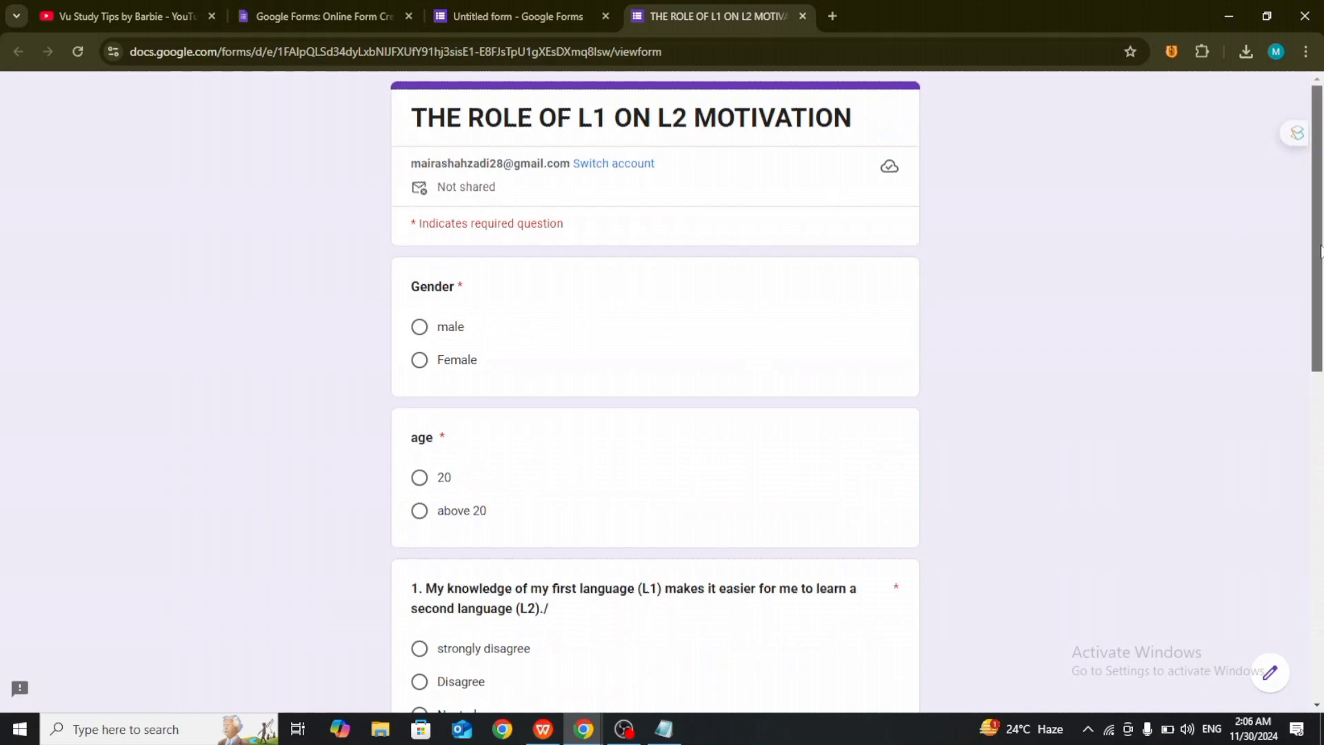
{"action": "scroll", "coordinate": [1322, 362], "scroll_direction": "down", "scroll_amount": 3}
{"action": "scroll", "coordinate": [1321, 362], "scroll_direction": "down", "scroll_amount": 2}
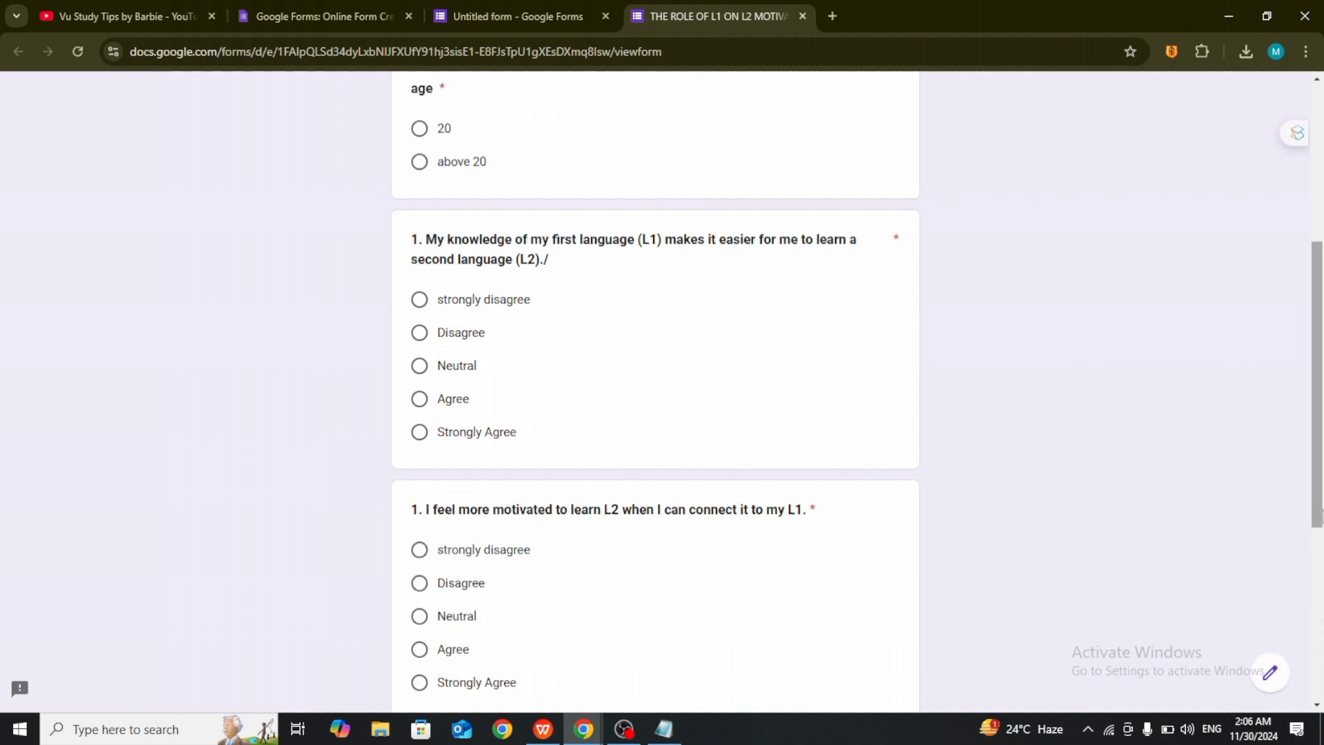
{"action": "mouse_move", "coordinate": [1319, 511]}
{"action": "left_mouse_down"}
{"action": "mouse_move", "coordinate": [1316, 591]}
{"action": "mouse_move", "coordinate": [1283, 355]}
{"action": "mouse_move", "coordinate": [1297, 649]}
{"action": "mouse_move", "coordinate": [1297, 557]}
{"action": "mouse_move", "coordinate": [1297, 635]}
{"action": "left_mouse_up"}
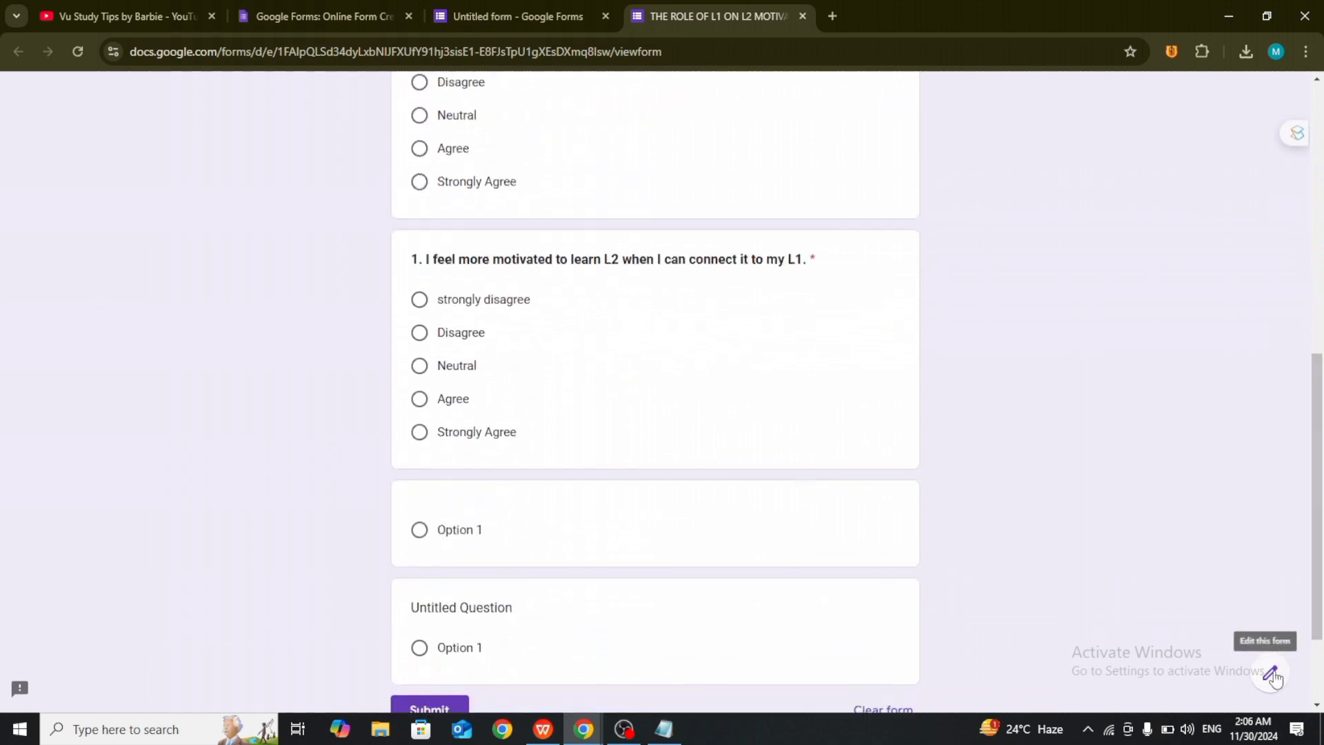
Open the form for editing from the preview, check its settings and responses pages, and return to the preview.
{"action": "left_click", "coordinate": [1280, 678]}
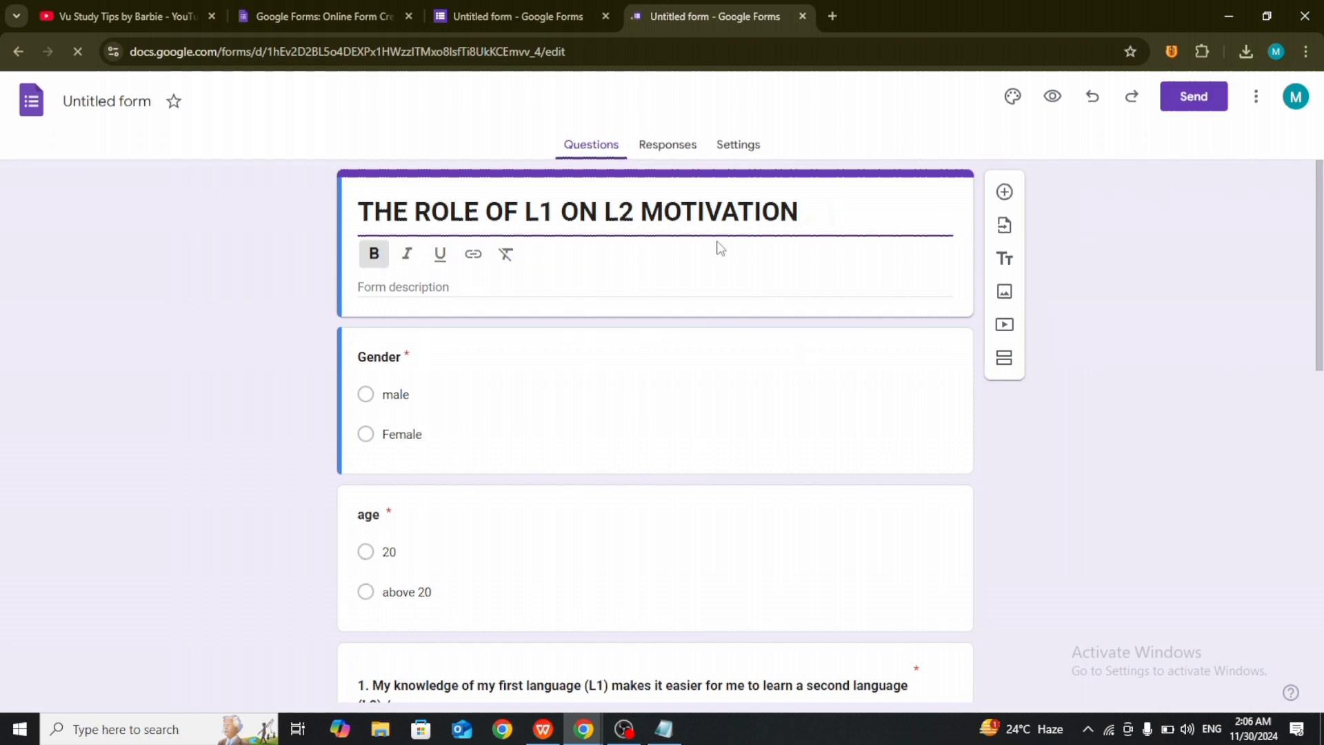
{"action": "left_click", "coordinate": [736, 145]}
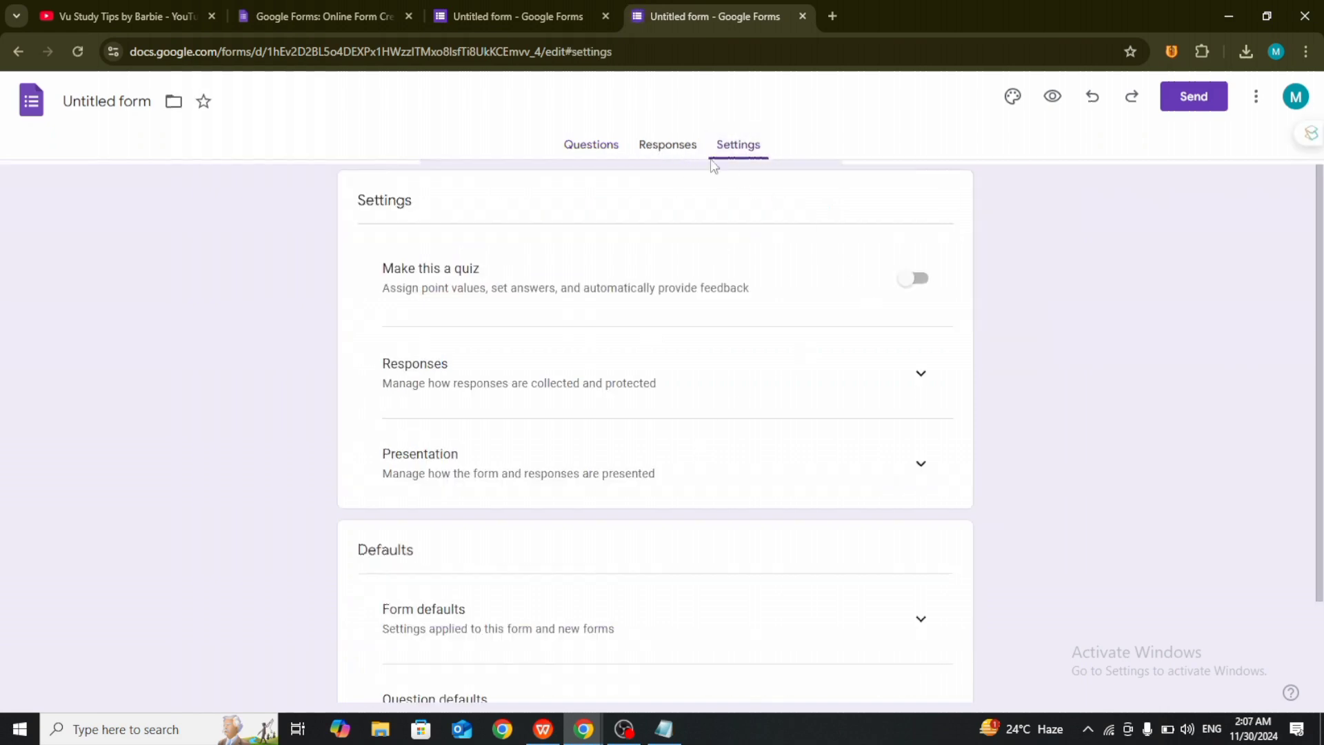
{"action": "left_click", "coordinate": [675, 150]}
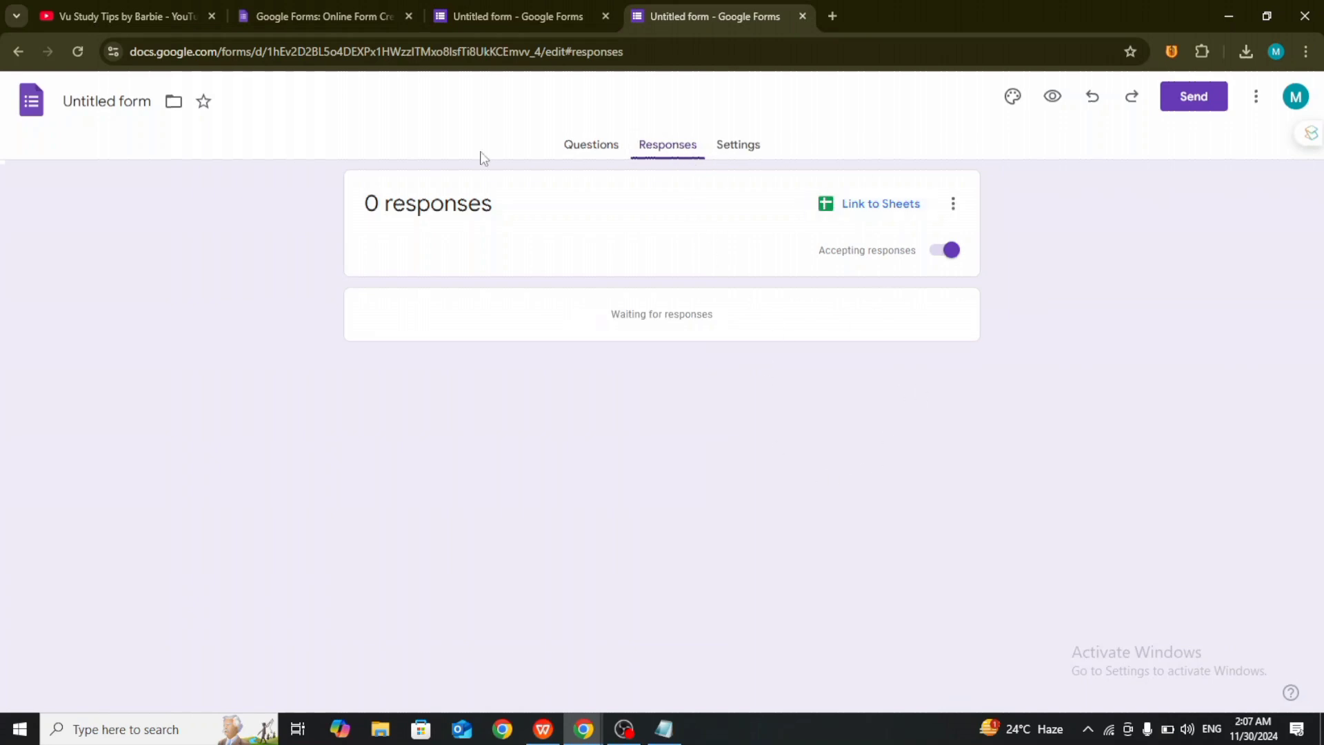
{"action": "left_click", "coordinate": [18, 51]}
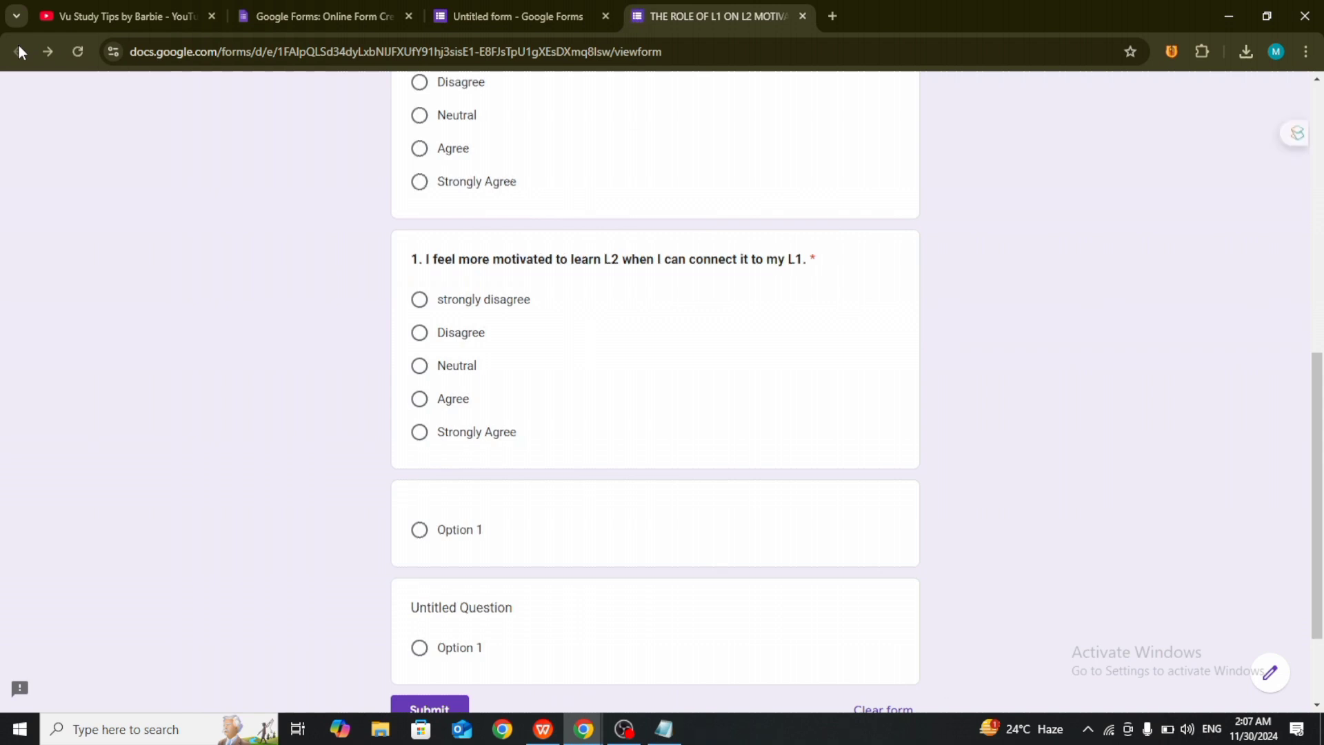
Close the preview, go to the Google Forms home page and open the recent form on the effect of teachers' motivational strategies.
{"action": "left_click", "coordinate": [803, 16]}
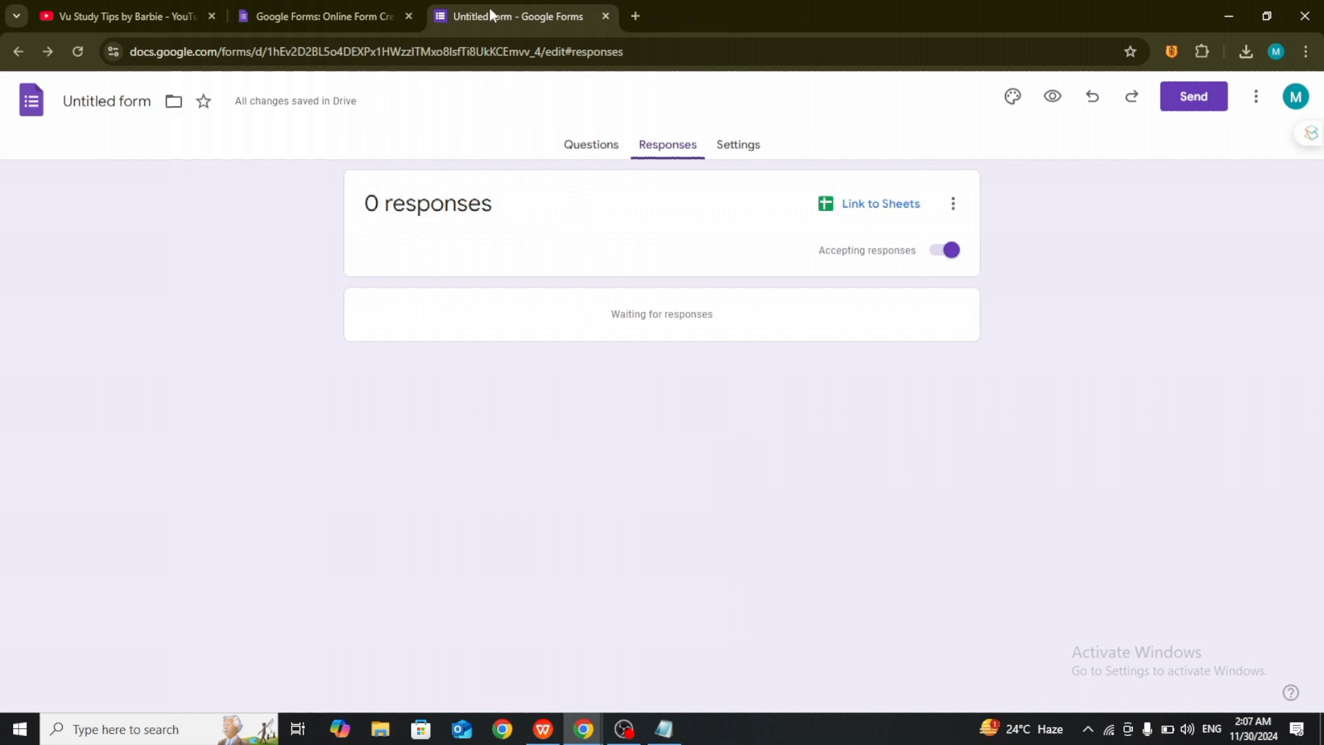
{"action": "left_click", "coordinate": [312, 10]}
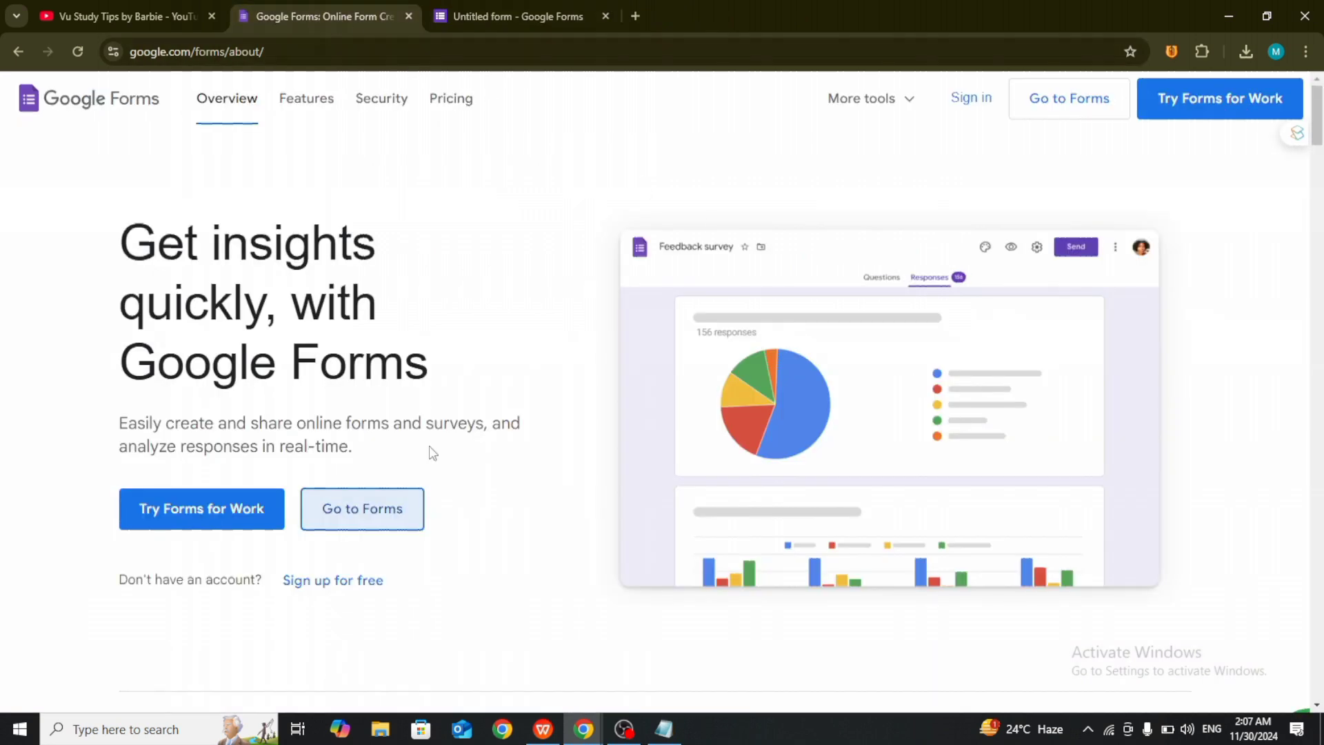
{"action": "left_click", "coordinate": [373, 502]}
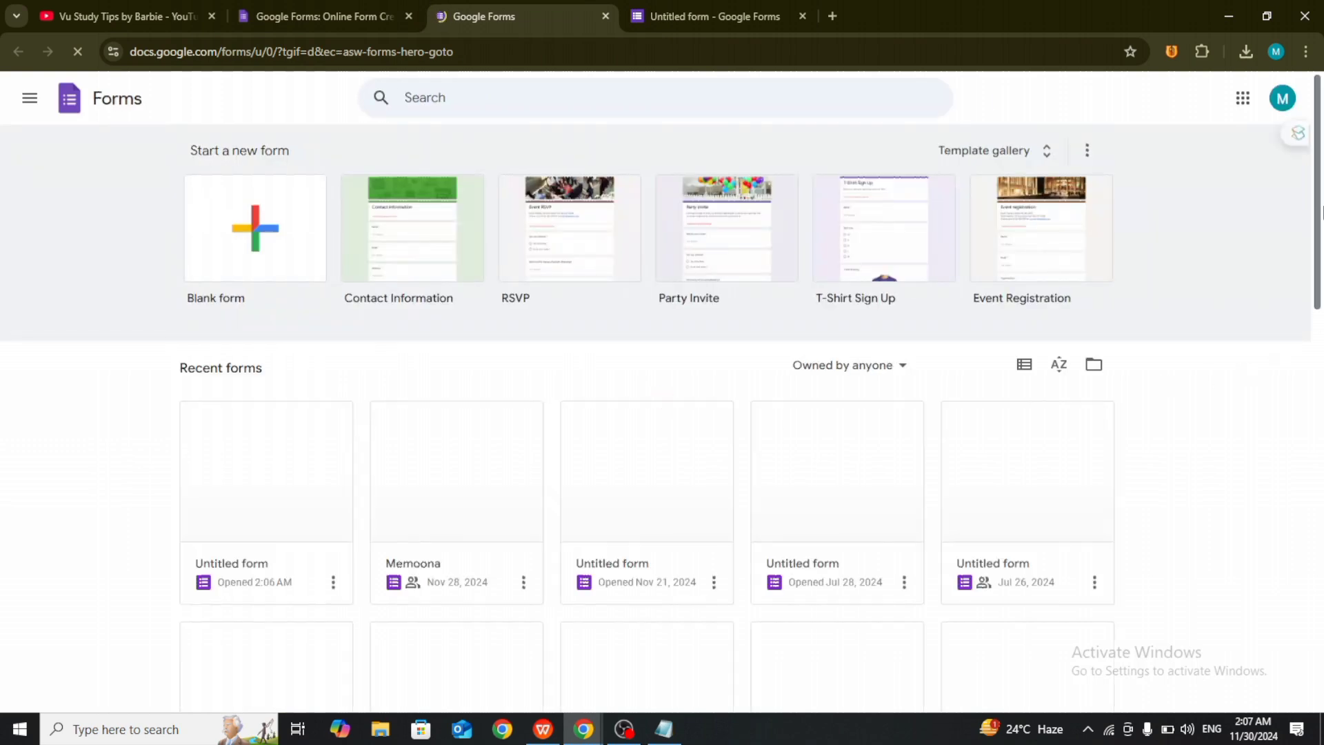
{"action": "left_click_drag", "start_coordinate": [1321, 211], "coordinate": [1322, 308]}
{"action": "left_click", "coordinate": [472, 437]}
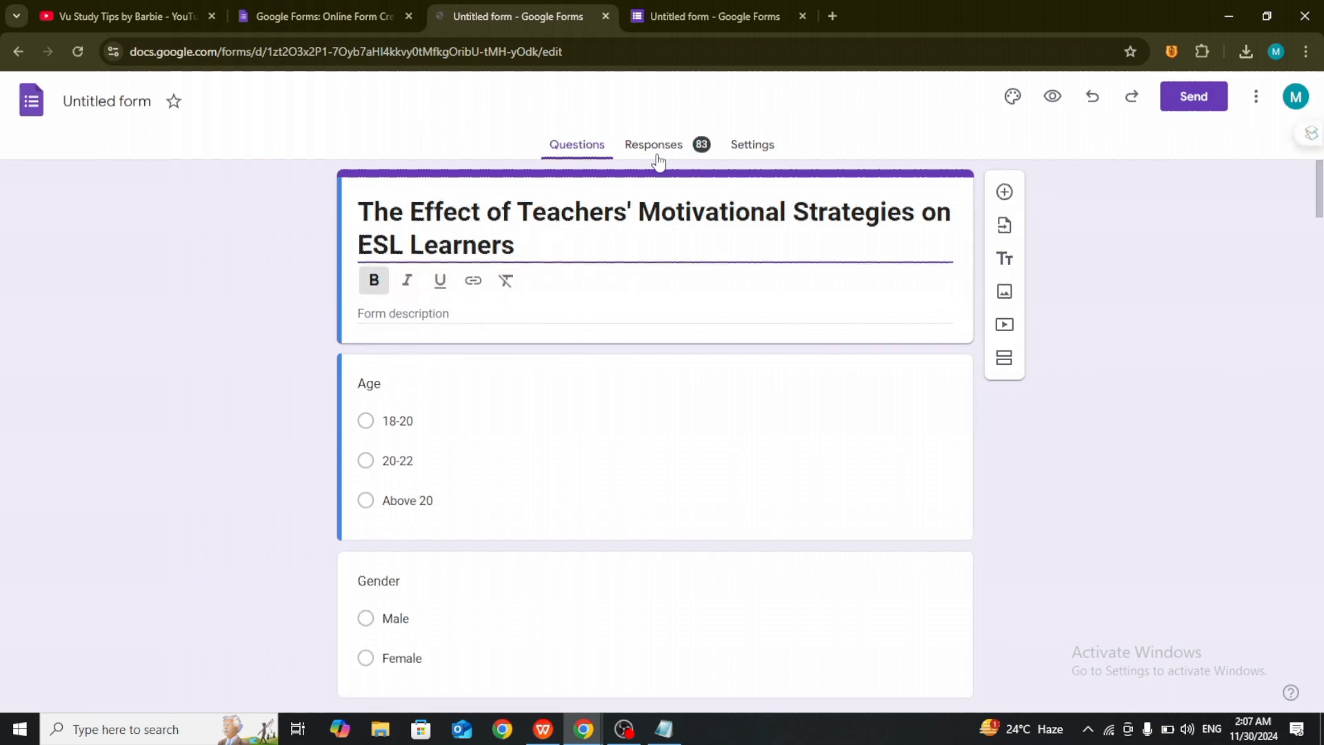
Return to the recent forms and open the one on the role of intrinsic motivation in English language learning.
{"action": "left_click", "coordinate": [18, 51]}
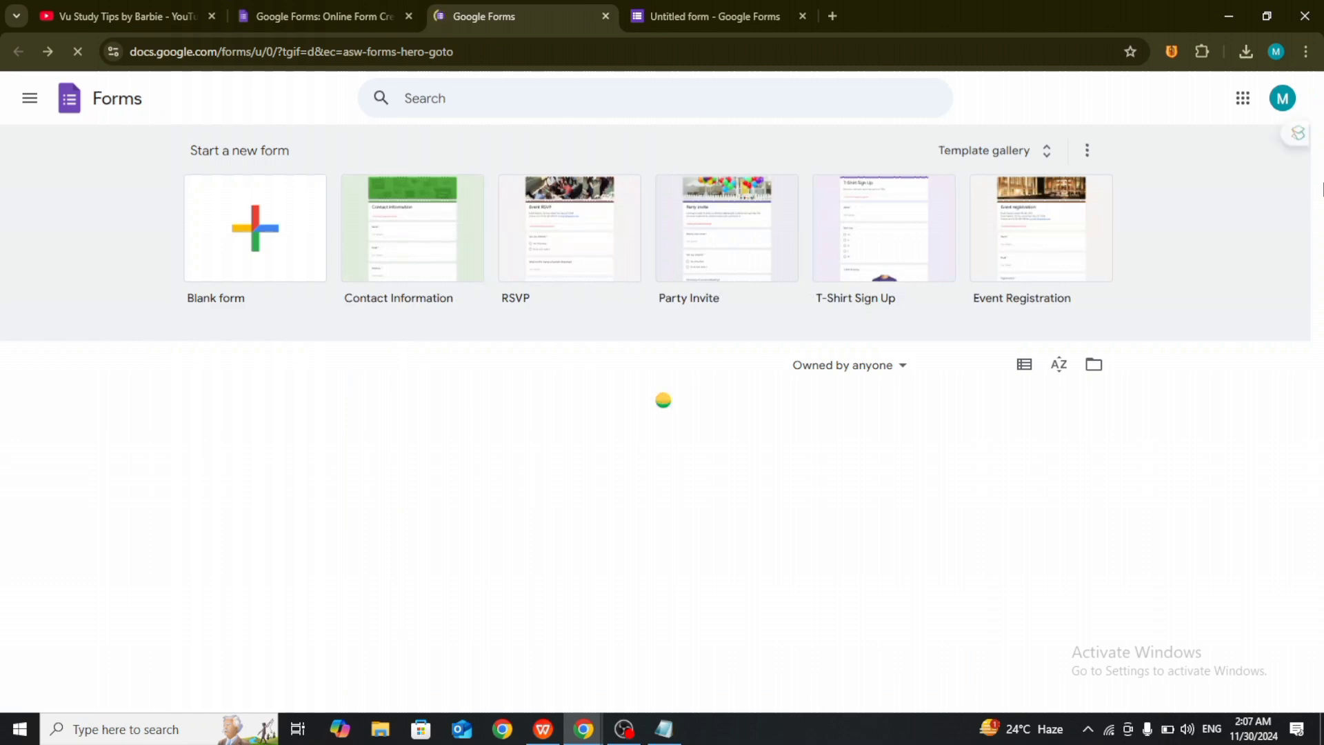
{"action": "scroll", "coordinate": [1038, 405], "scroll_direction": "down", "scroll_amount": 3}
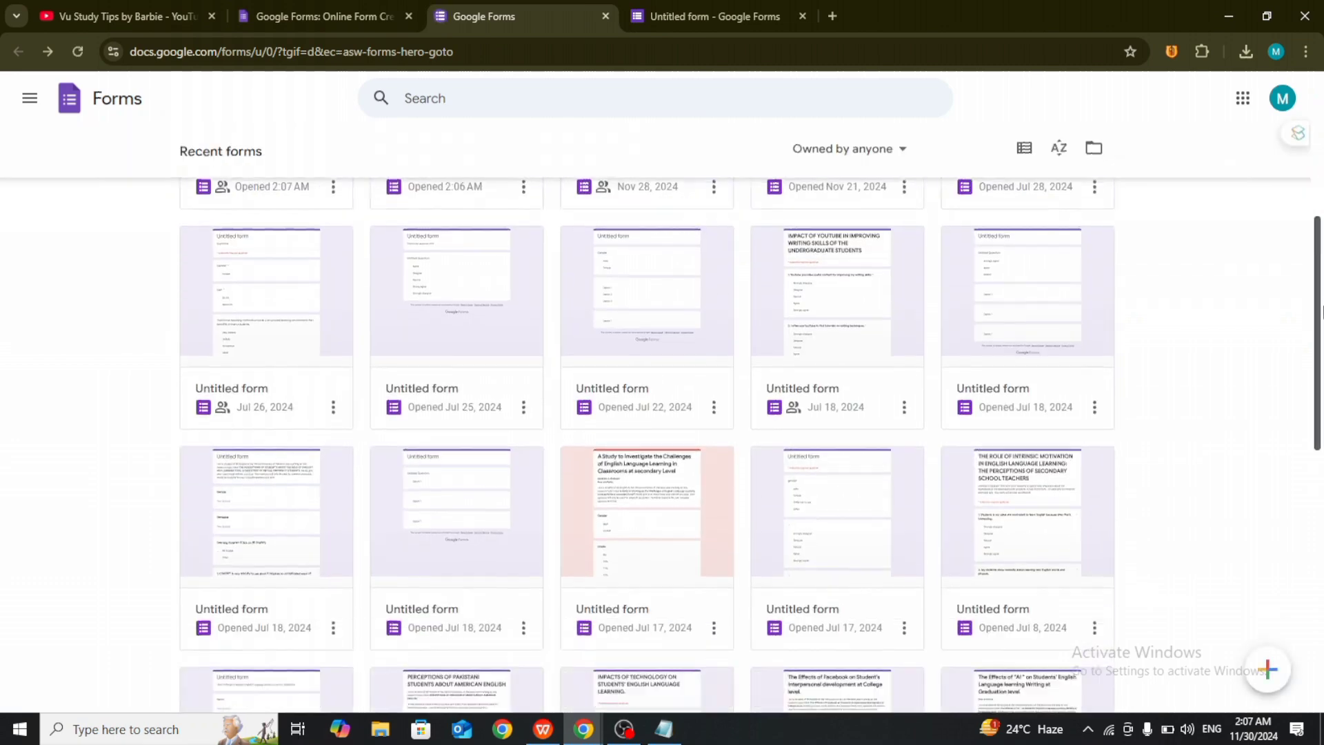
{"action": "left_click", "coordinate": [1018, 442]}
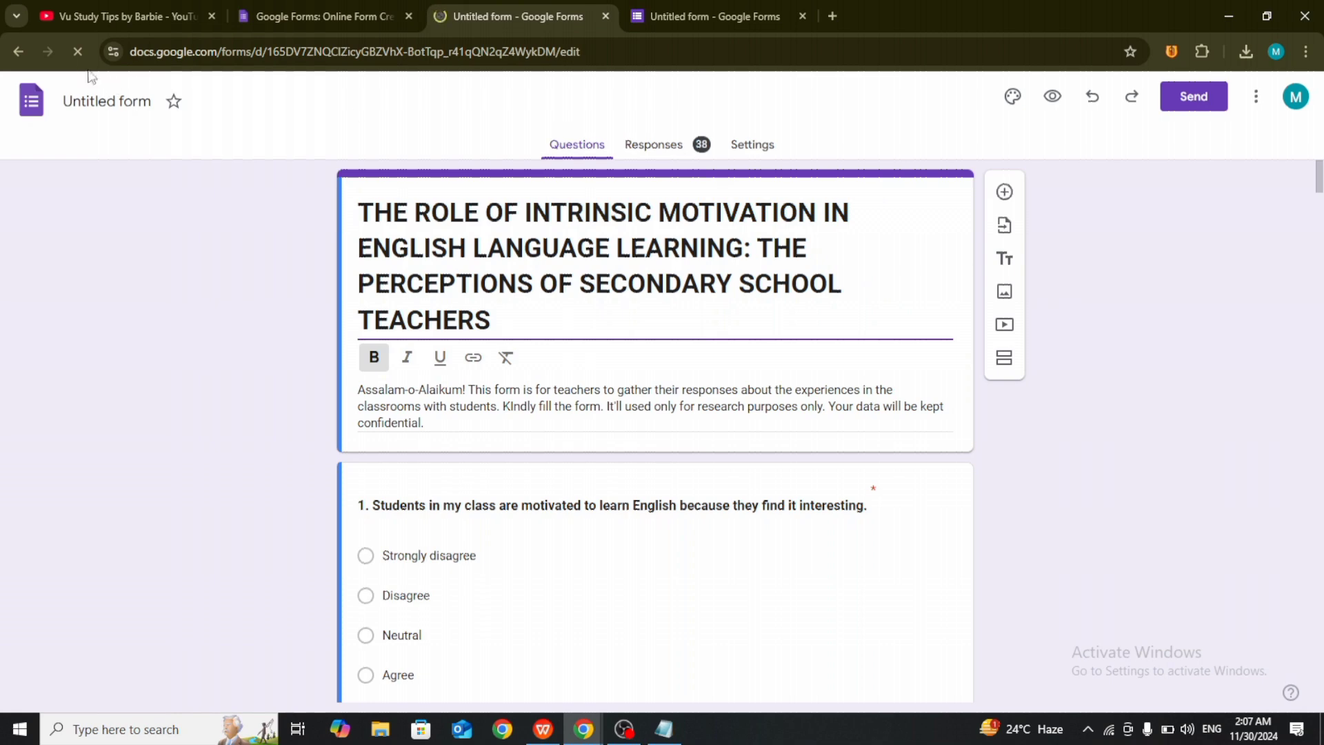
Go back to the recent forms and open the one on perceptions of Pakistani students about American English.
{"action": "left_click", "coordinate": [19, 49]}
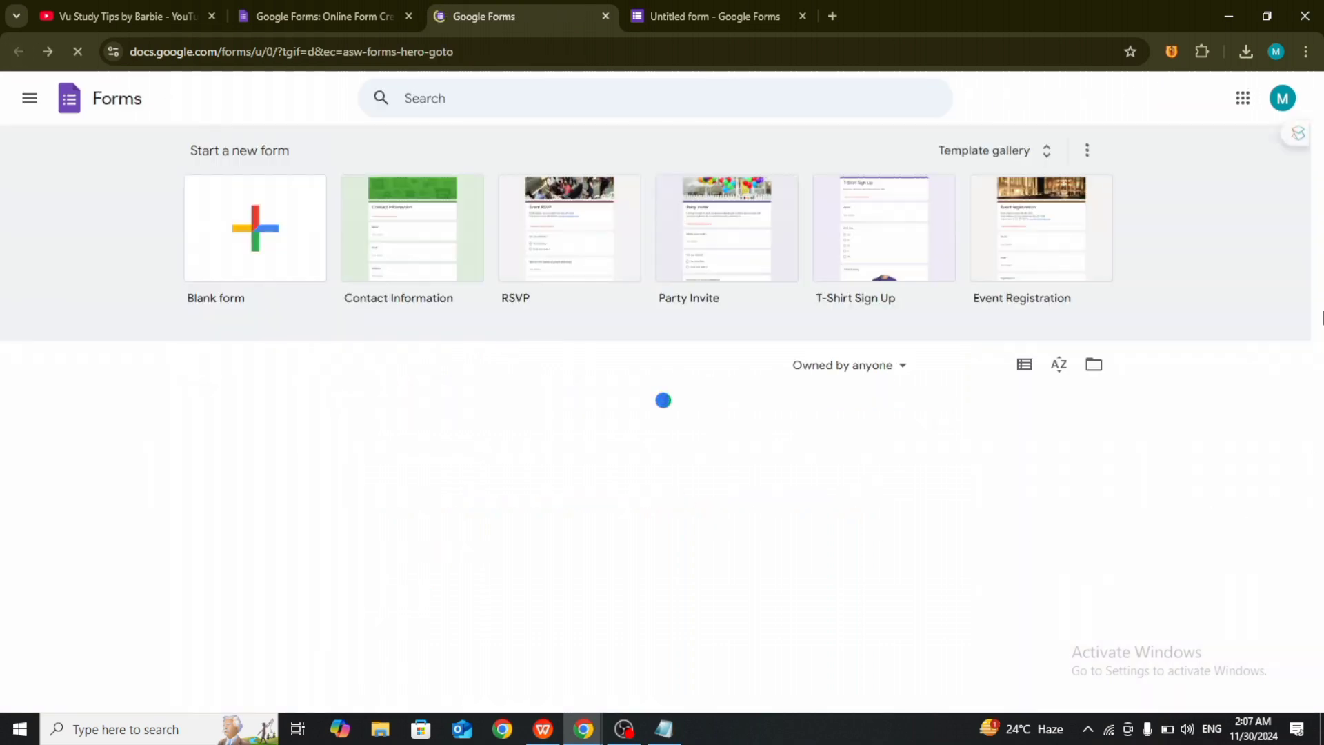
{"action": "scroll", "coordinate": [1323, 317], "scroll_direction": "down", "scroll_amount": 2}
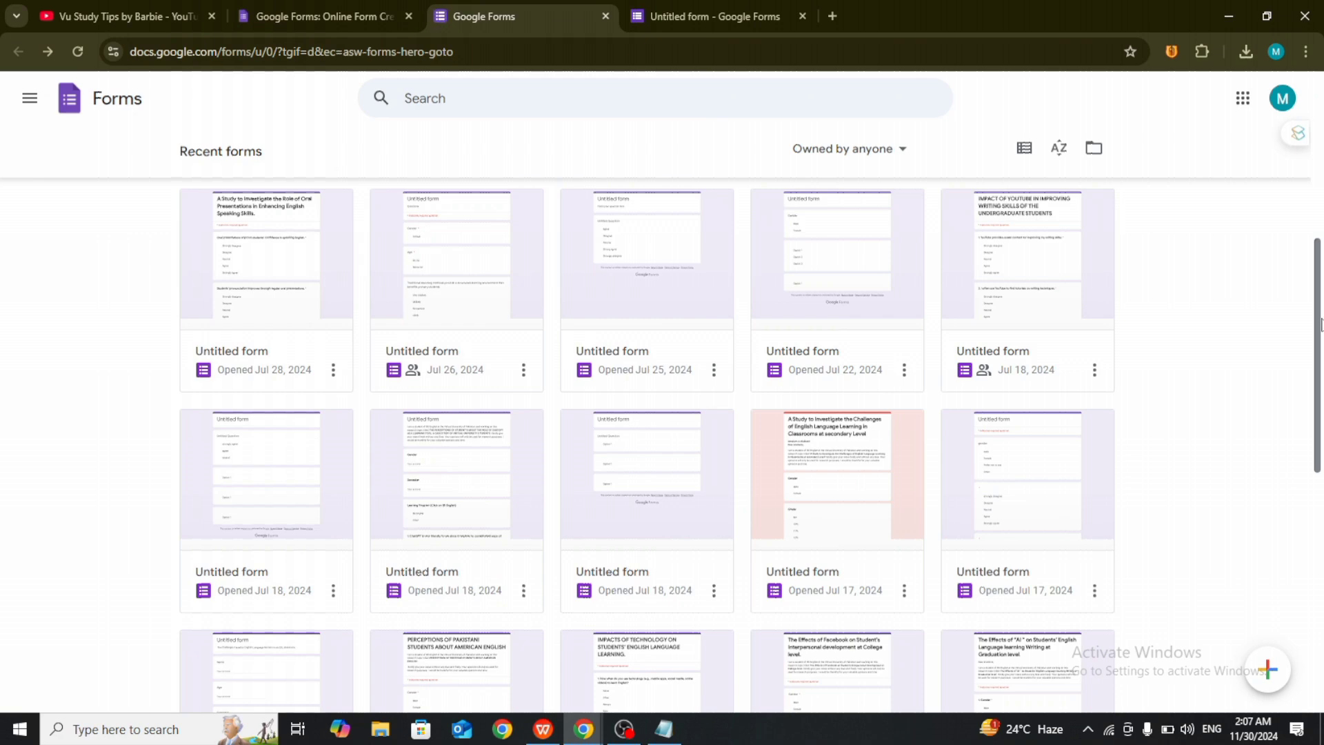
{"action": "scroll", "coordinate": [1318, 324], "scroll_direction": "down", "scroll_amount": 3}
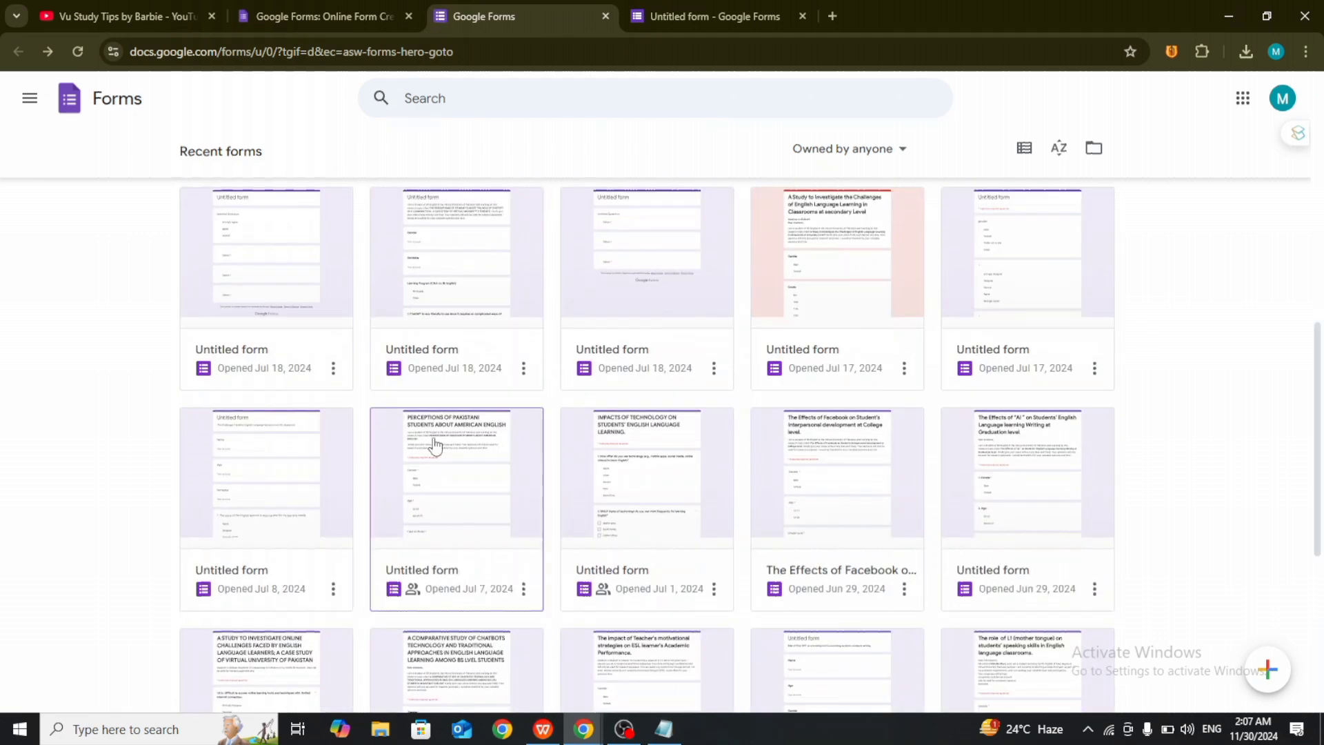
{"action": "left_click", "coordinate": [502, 488]}
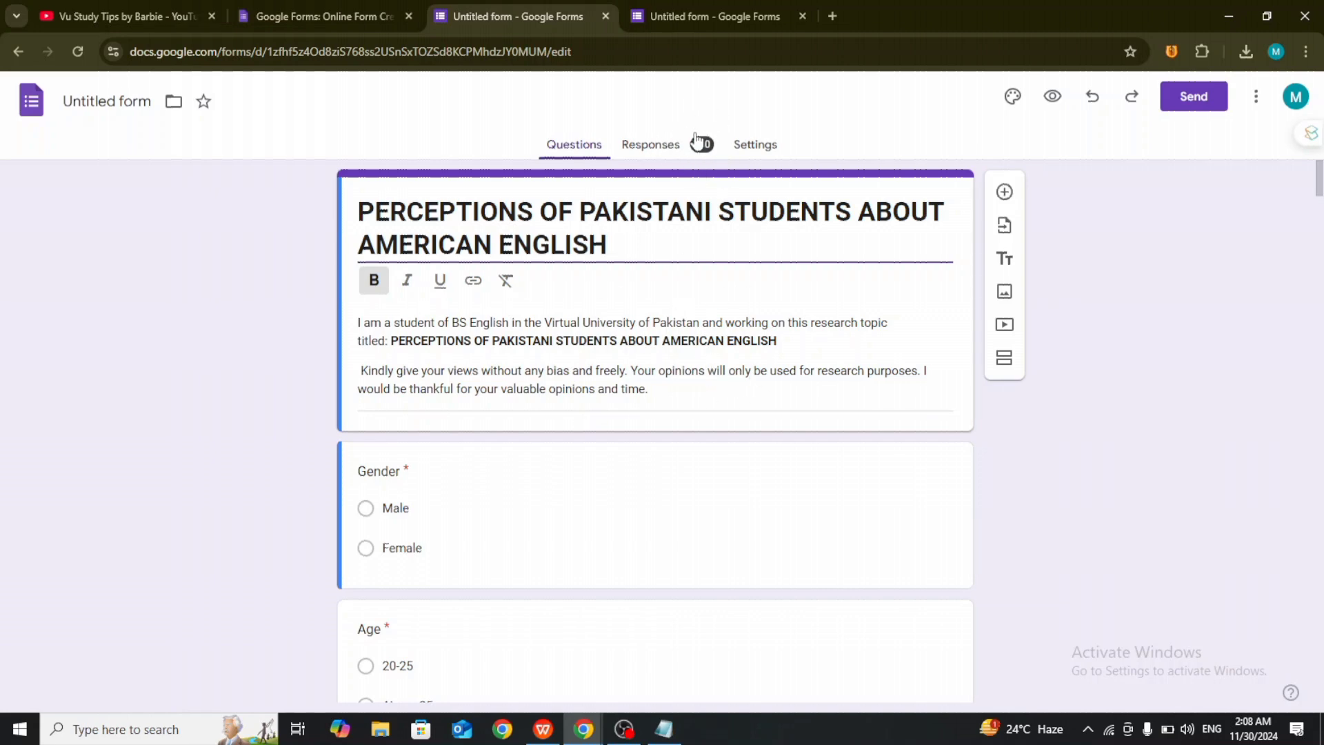
Show the form's responses and review the summary charts from the gender question through question 15.
{"action": "left_click", "coordinate": [661, 144]}
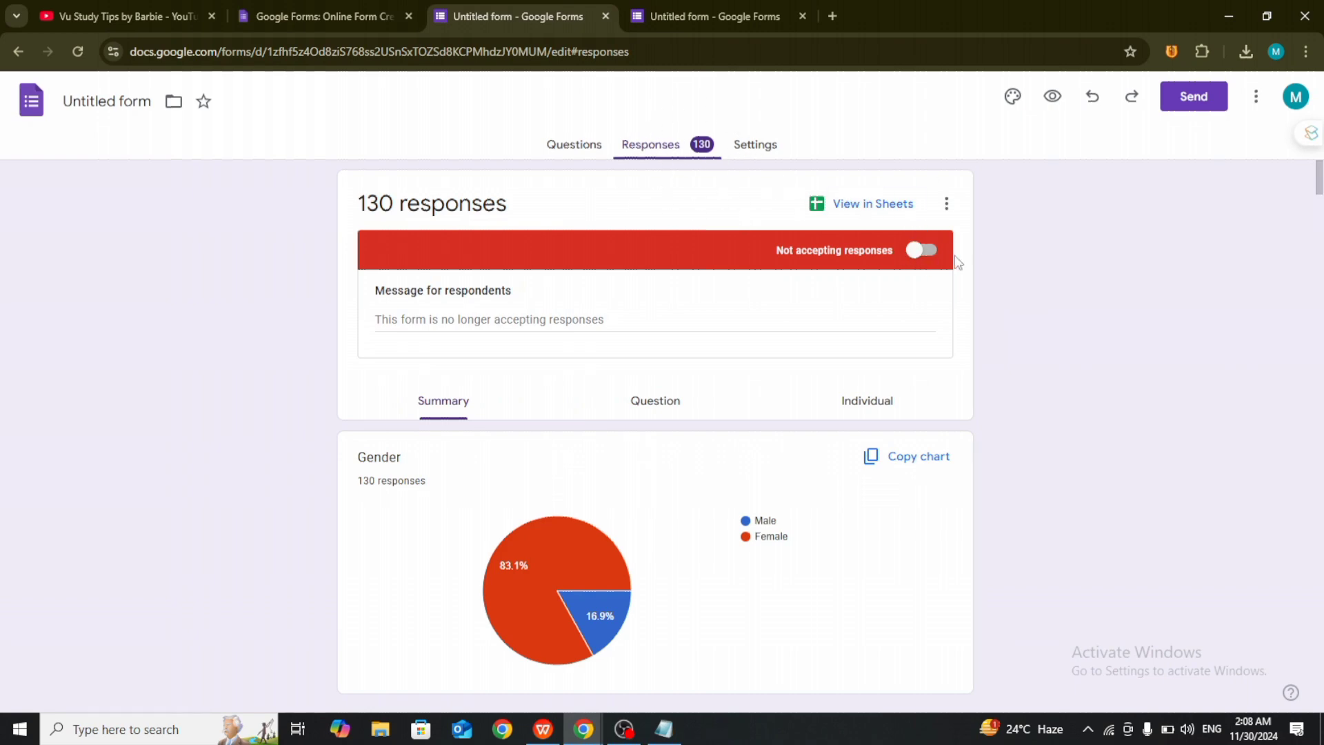
{"action": "left_click_drag", "start_coordinate": [1320, 181], "coordinate": [1319, 500]}
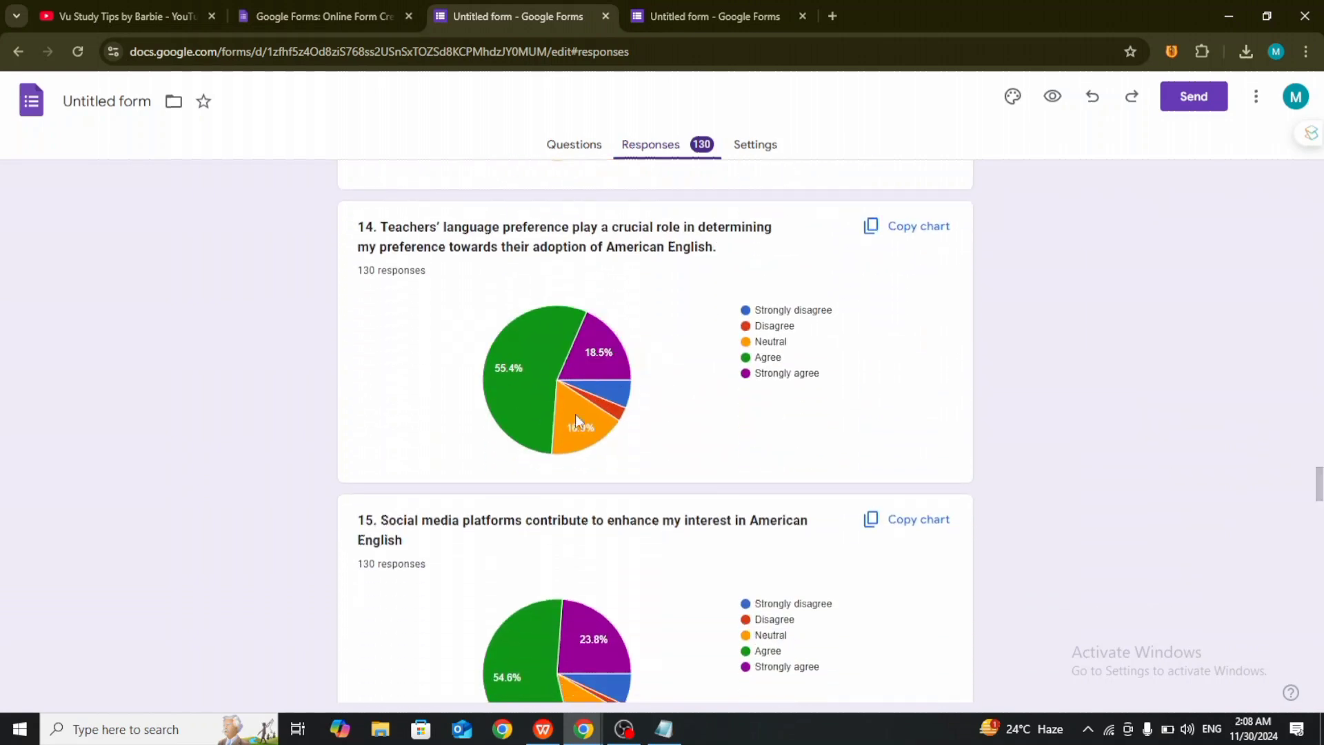
{"action": "mouse_move", "coordinate": [548, 349]}
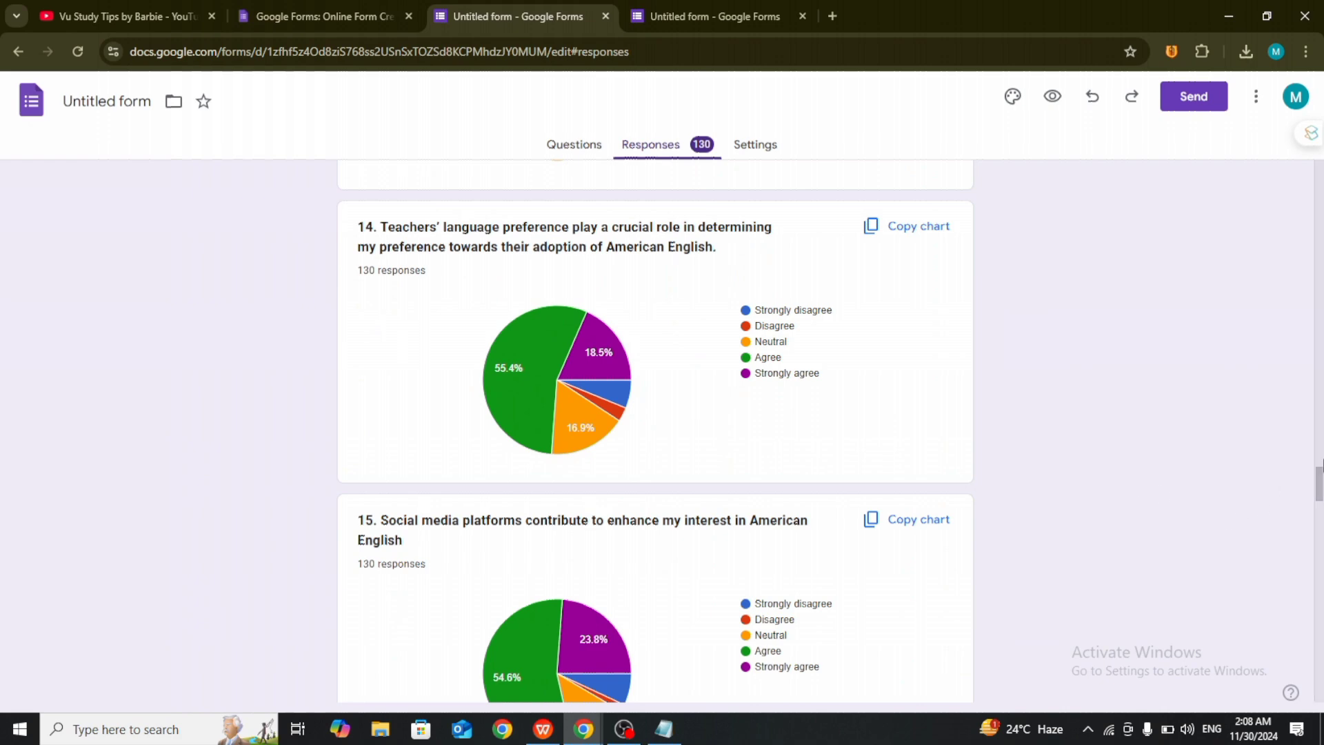
{"action": "left_click_drag", "start_coordinate": [1319, 483], "coordinate": [1321, 166]}
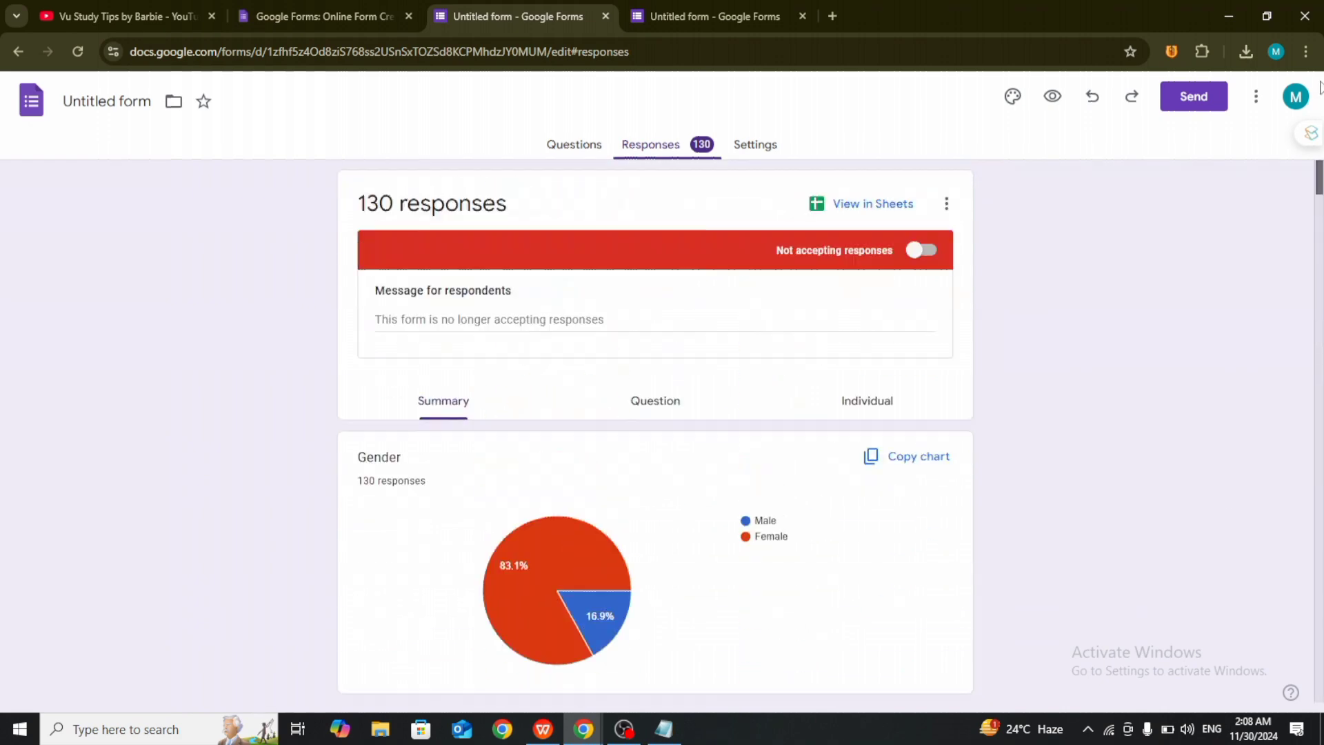
View the form's collected responses in the linked Google Sheets spreadsheet and return to the response summary.
{"action": "left_click", "coordinate": [848, 204]}
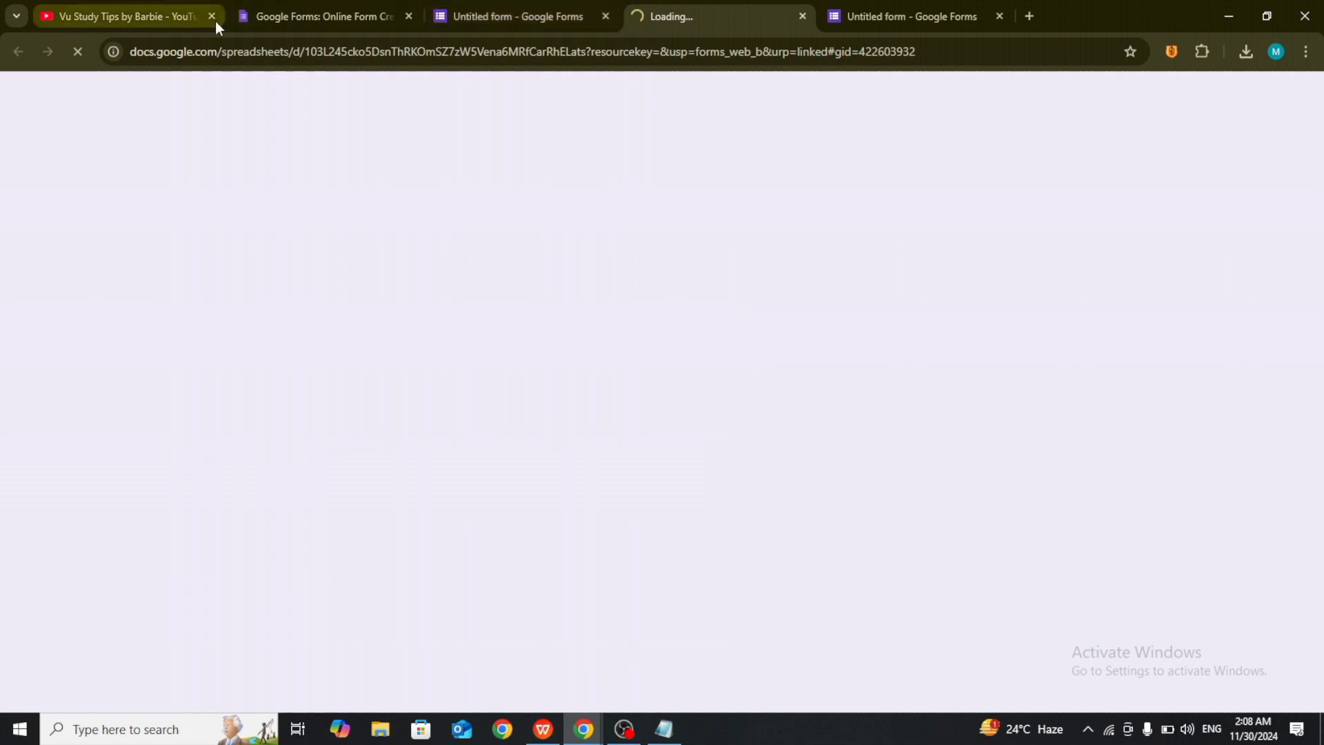
{"action": "left_click", "coordinate": [802, 16]}
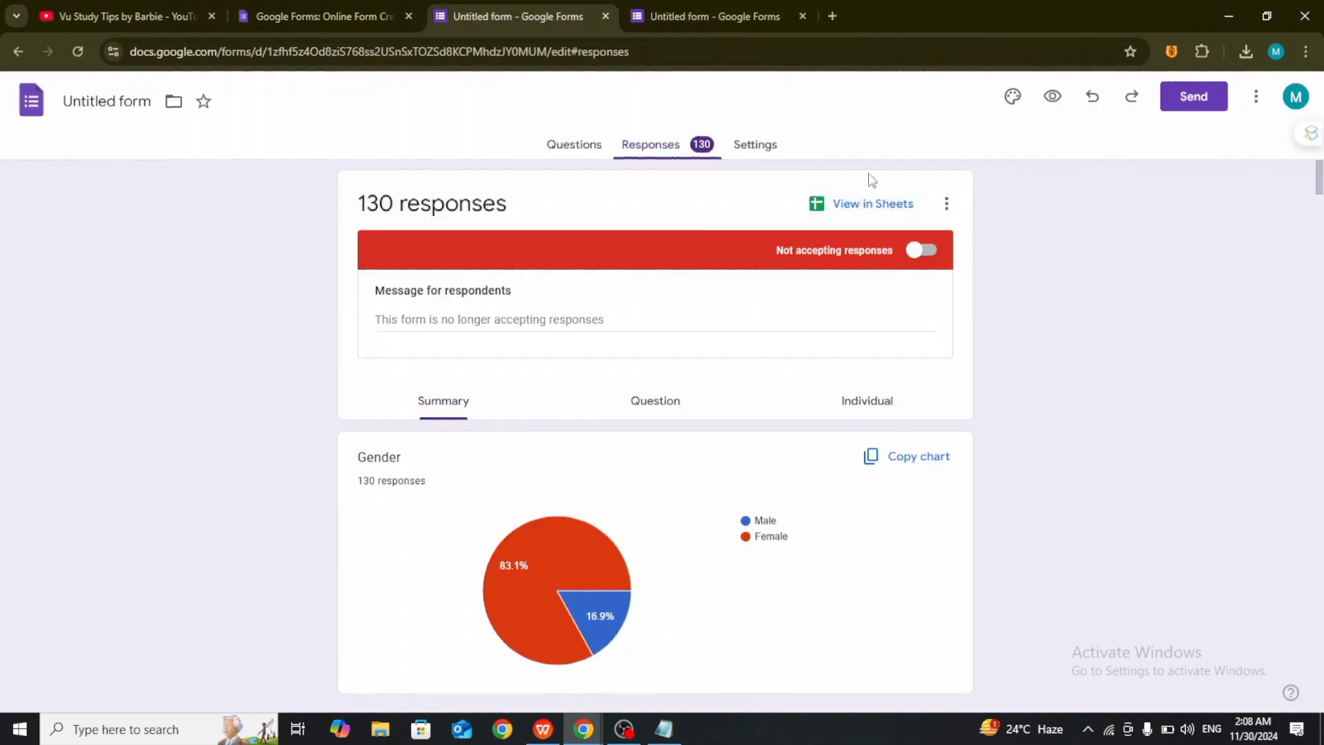
{"action": "left_click", "coordinate": [855, 206]}
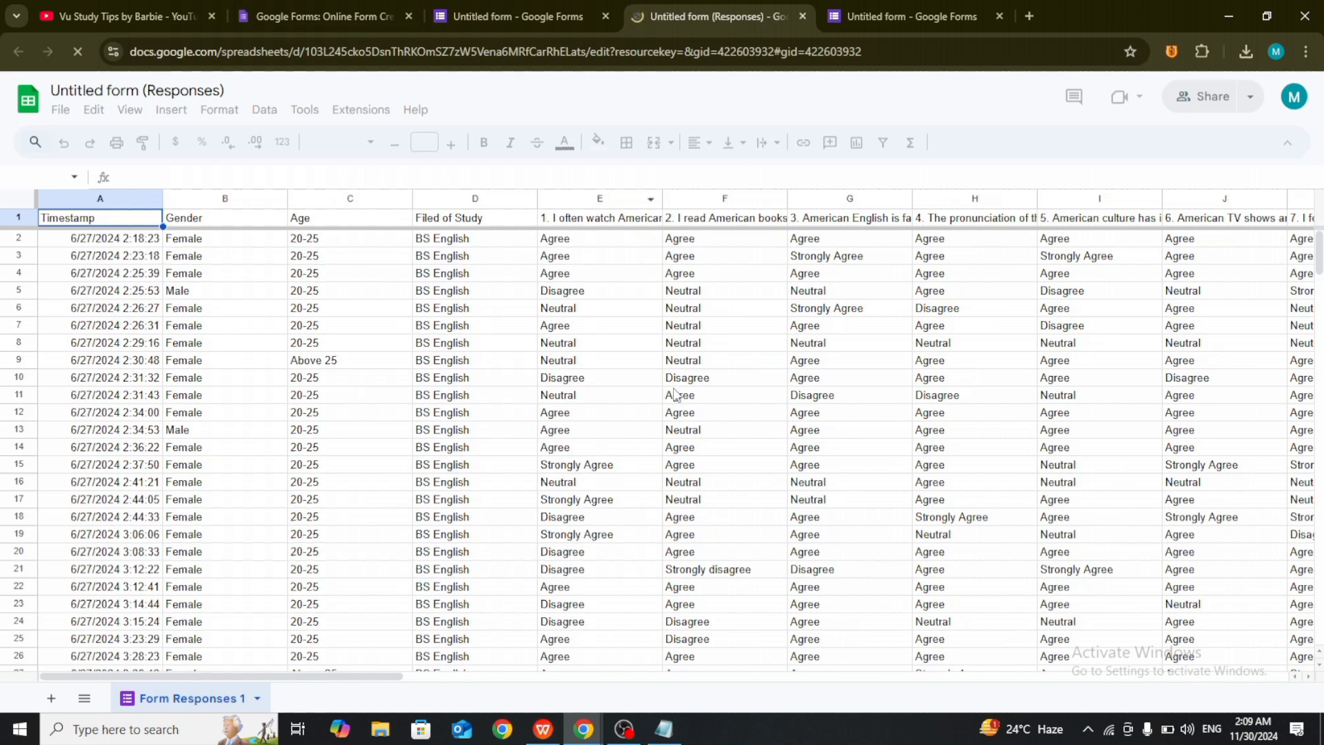
{"action": "left_click", "coordinate": [526, 27]}
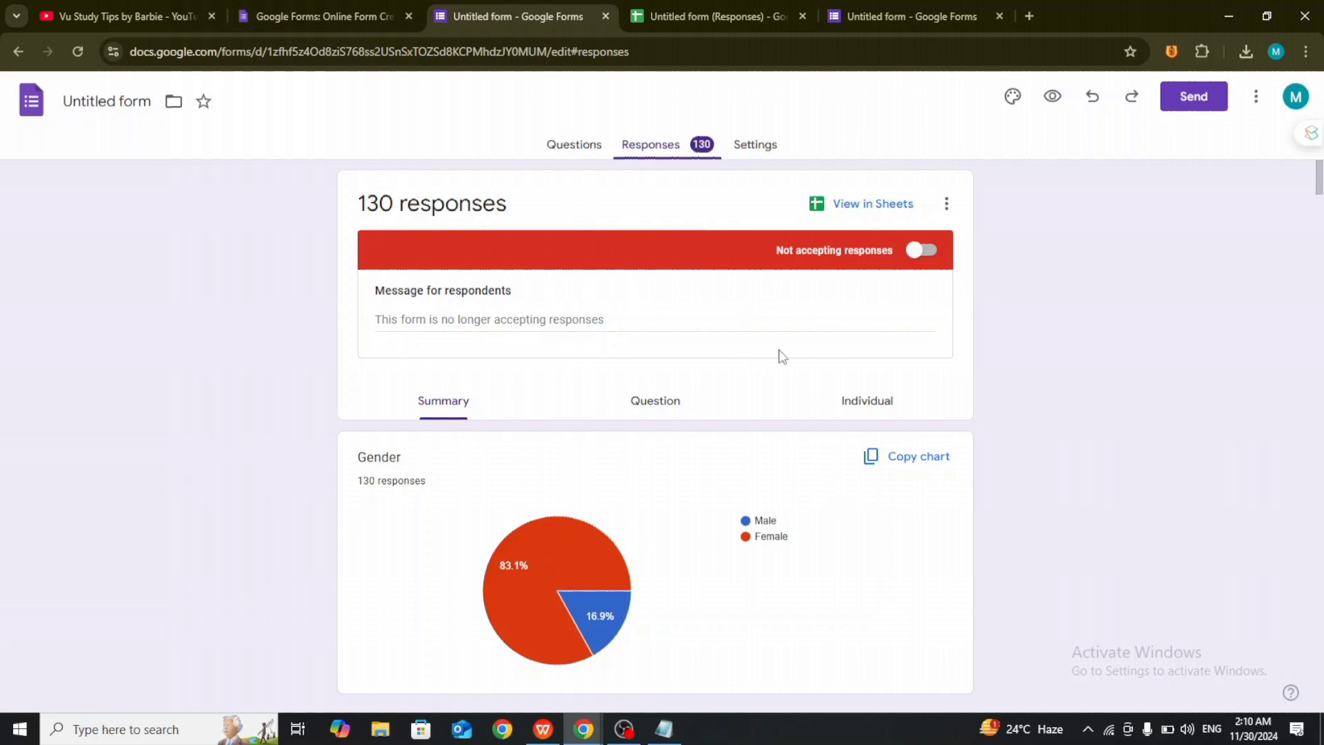
Switch to YouTube to show the Vu Study Tips by Barbie channel page, revisiting the form's response summary in between.
{"action": "left_click", "coordinate": [136, 4]}
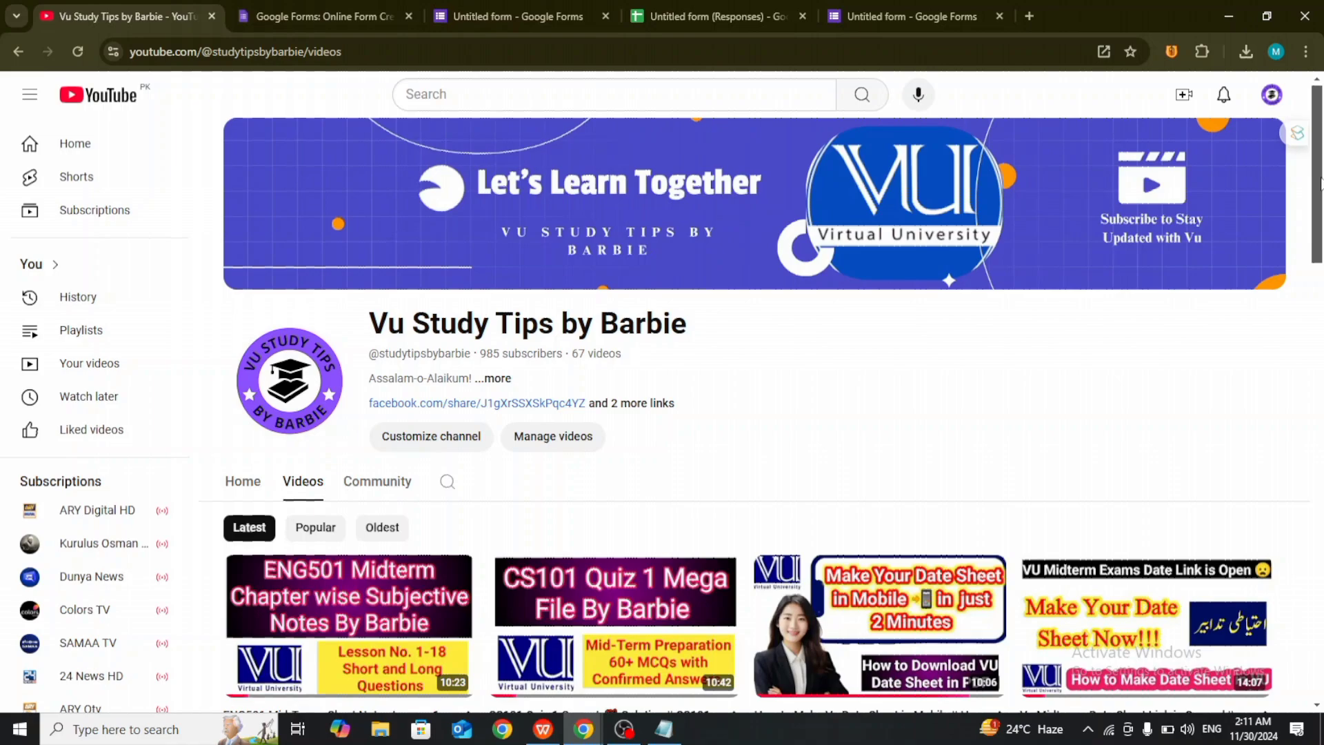
{"action": "left_click_drag", "start_coordinate": [1320, 183], "coordinate": [1308, 146]}
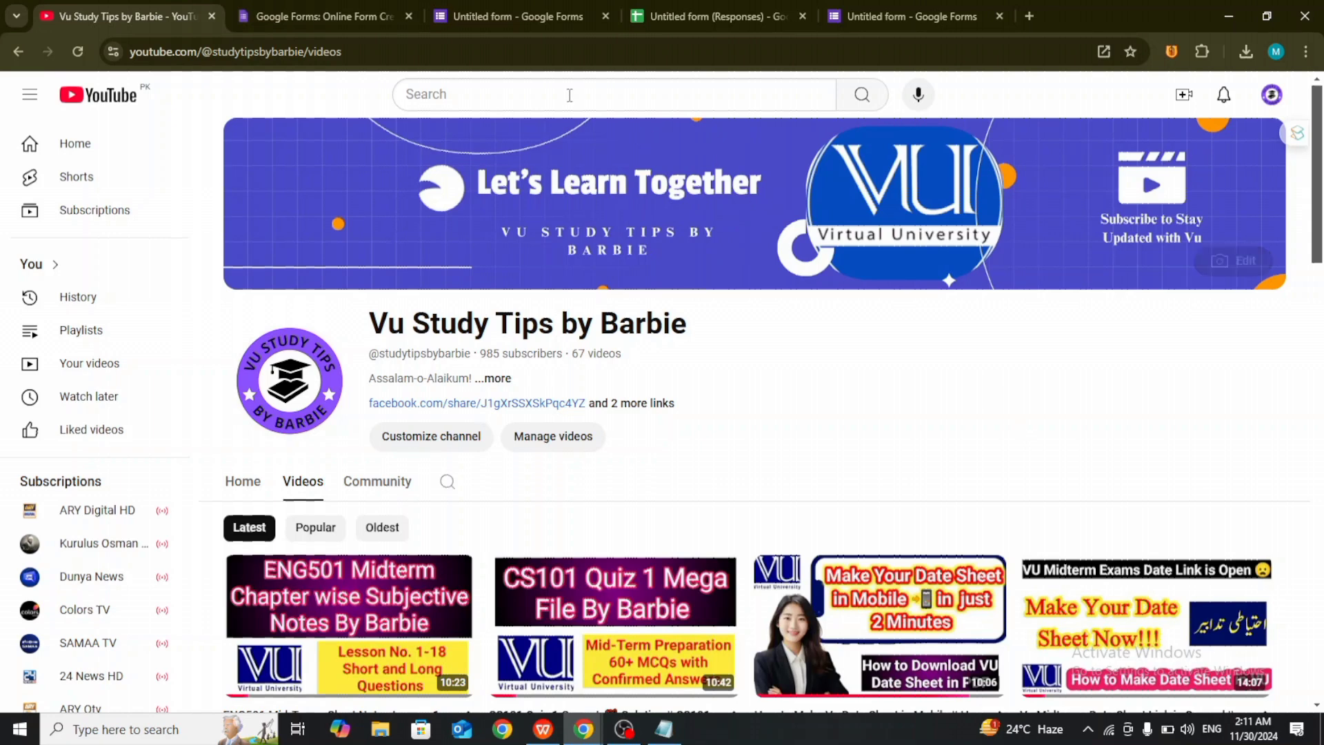
{"action": "left_click", "coordinate": [537, 20]}
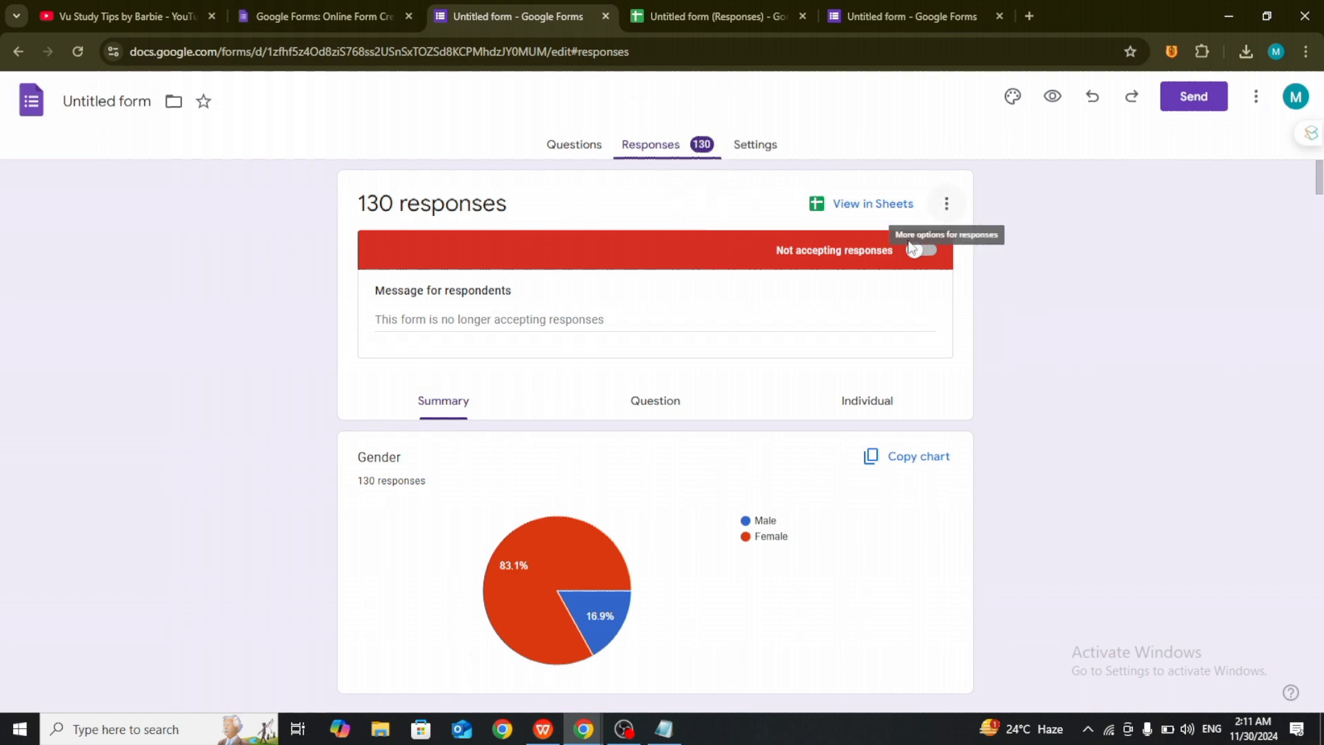
{"action": "left_click", "coordinate": [102, 15]}
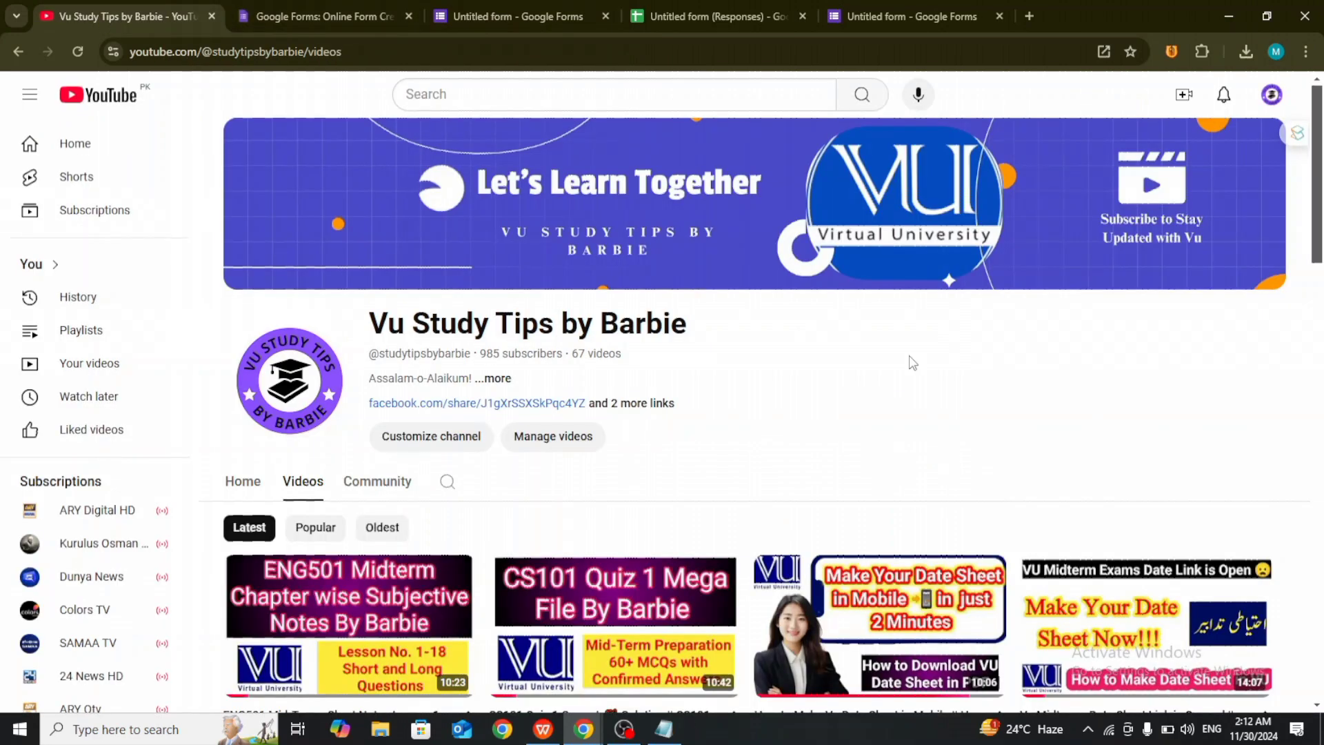